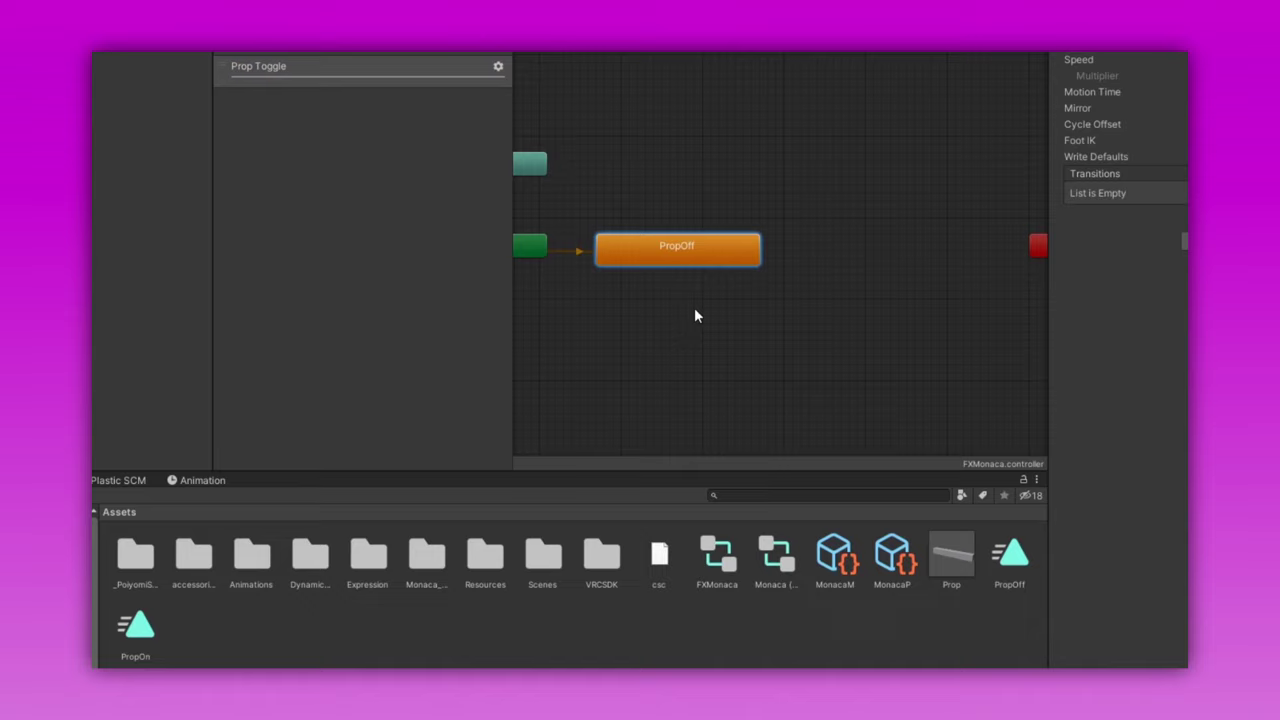
# Add a PropOn state and a PropOff-to-PropOn transition that requires Prop = true
pyautogui.moveTo(859, 244); pyautogui.dragTo(863, 248)
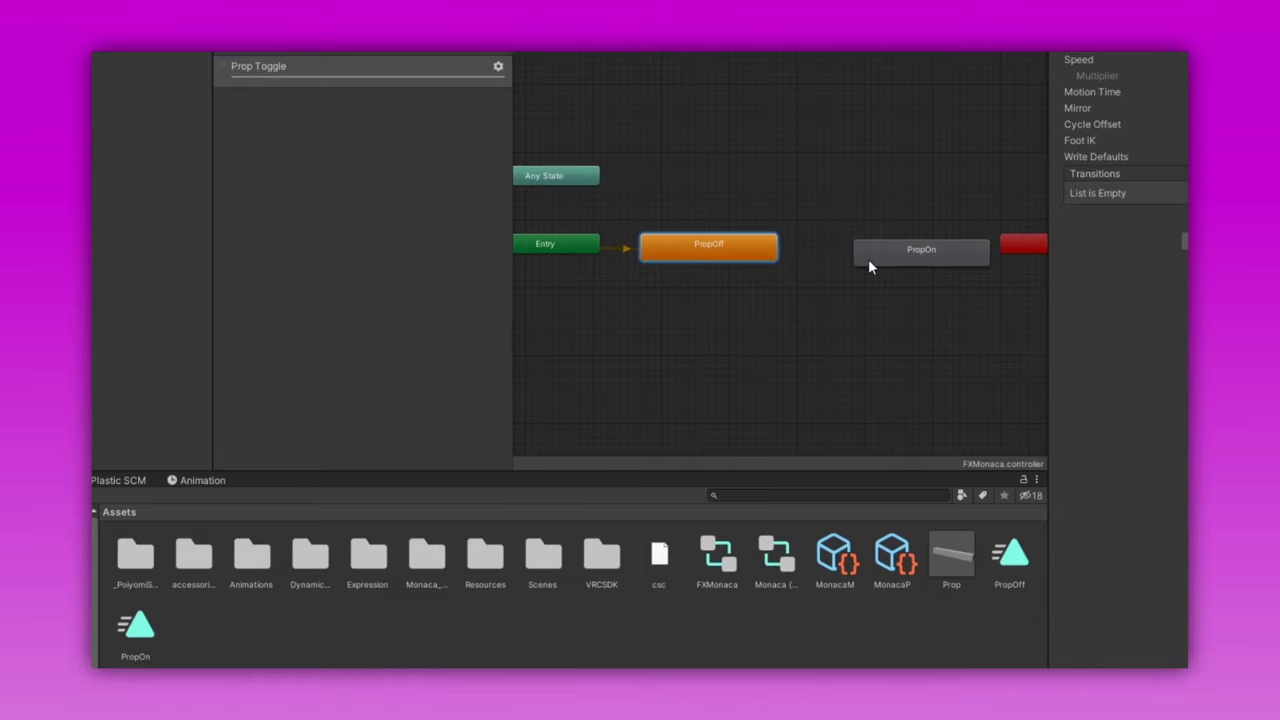
pyautogui.click(868, 259)
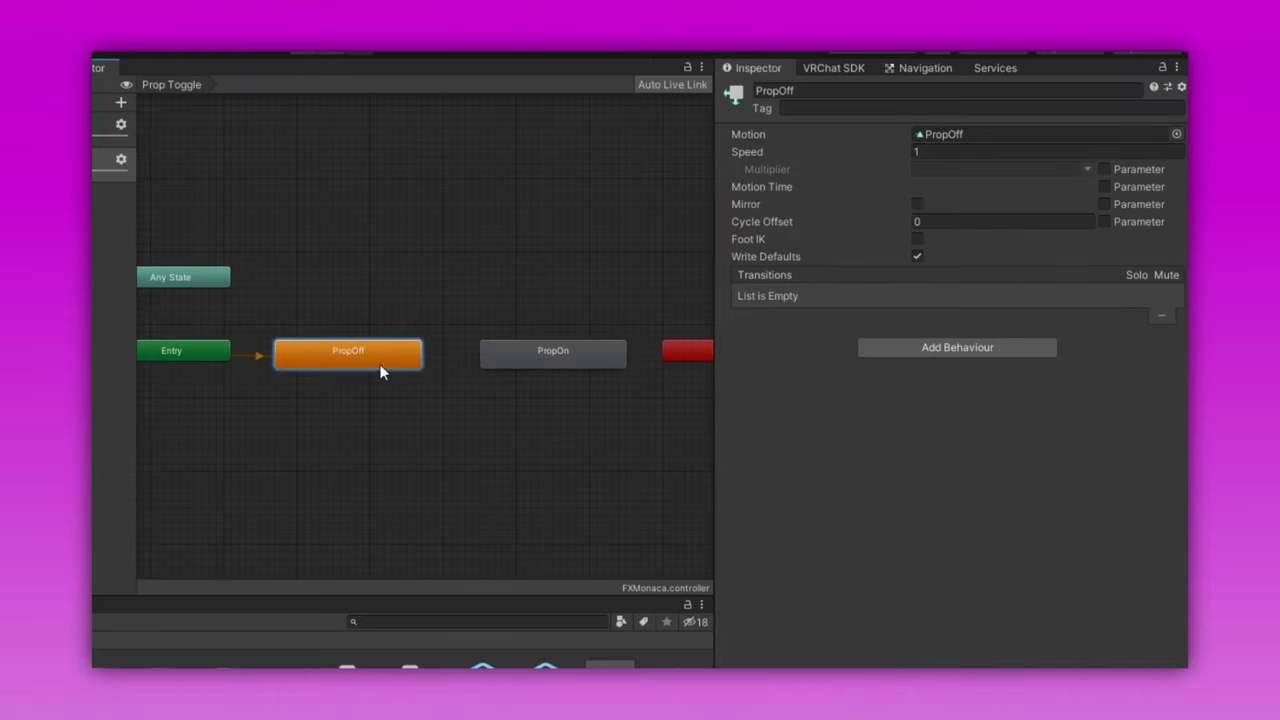
pyautogui.rightClick(380, 369)
pyautogui.click(423, 375)
pyautogui.click(495, 365)
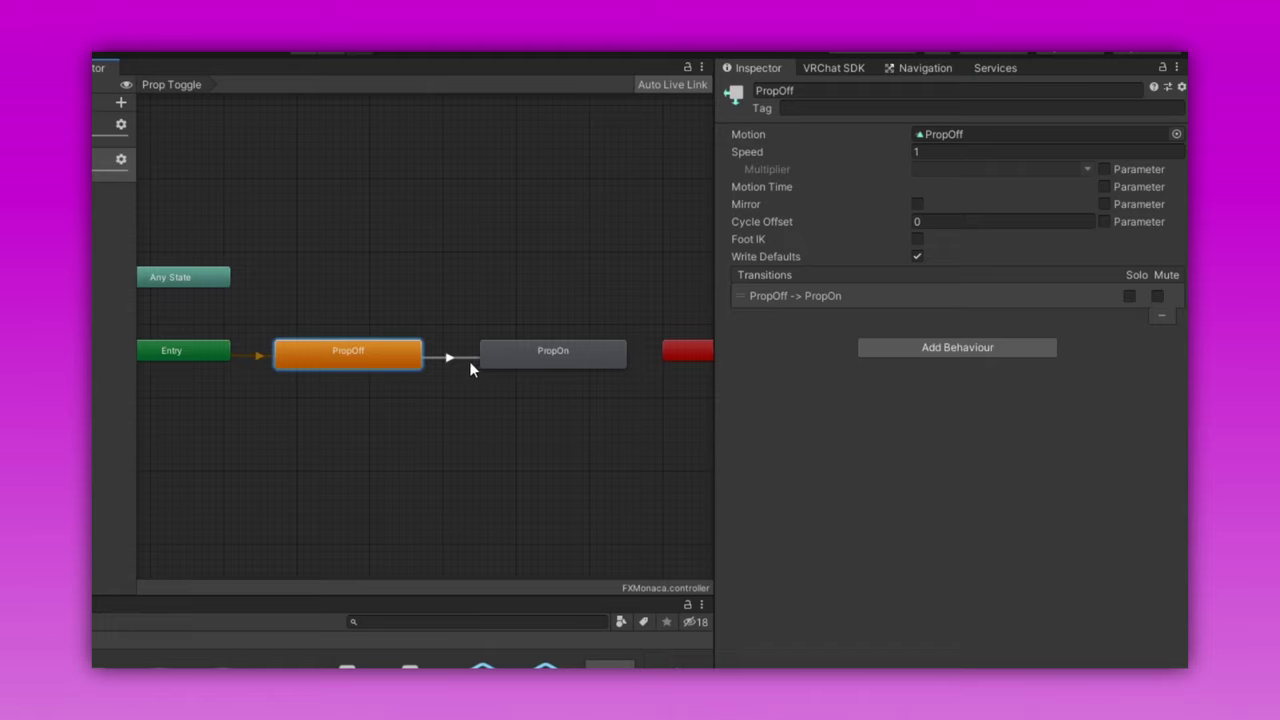
pyautogui.click(446, 362)
pyautogui.click(1139, 472)
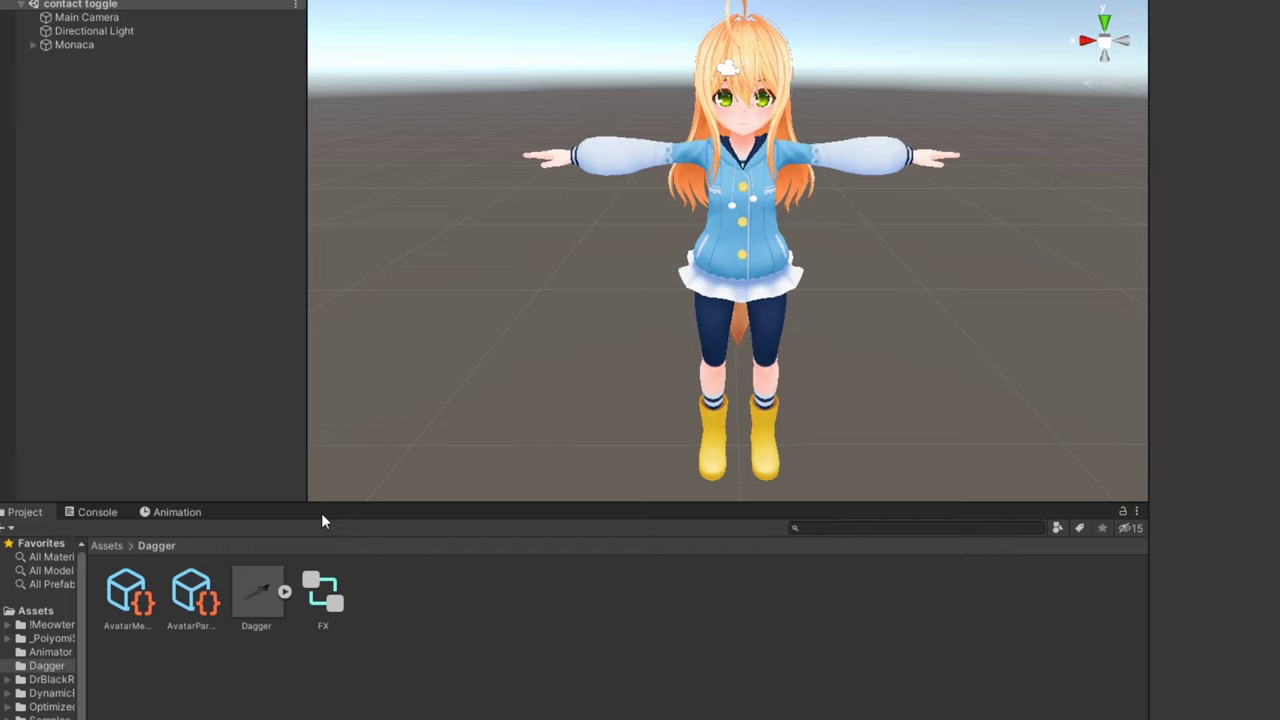
# Parent the Dagger model under Monaca in the Hierarchy and scale it down uniformly
pyautogui.moveTo(262, 584); pyautogui.dragTo(231, 381)
pyautogui.moveTo(73, 62); pyautogui.dragTo(70, 46)
pyautogui.moveTo(590, 226); pyautogui.dragTo(593, 256, button='right')
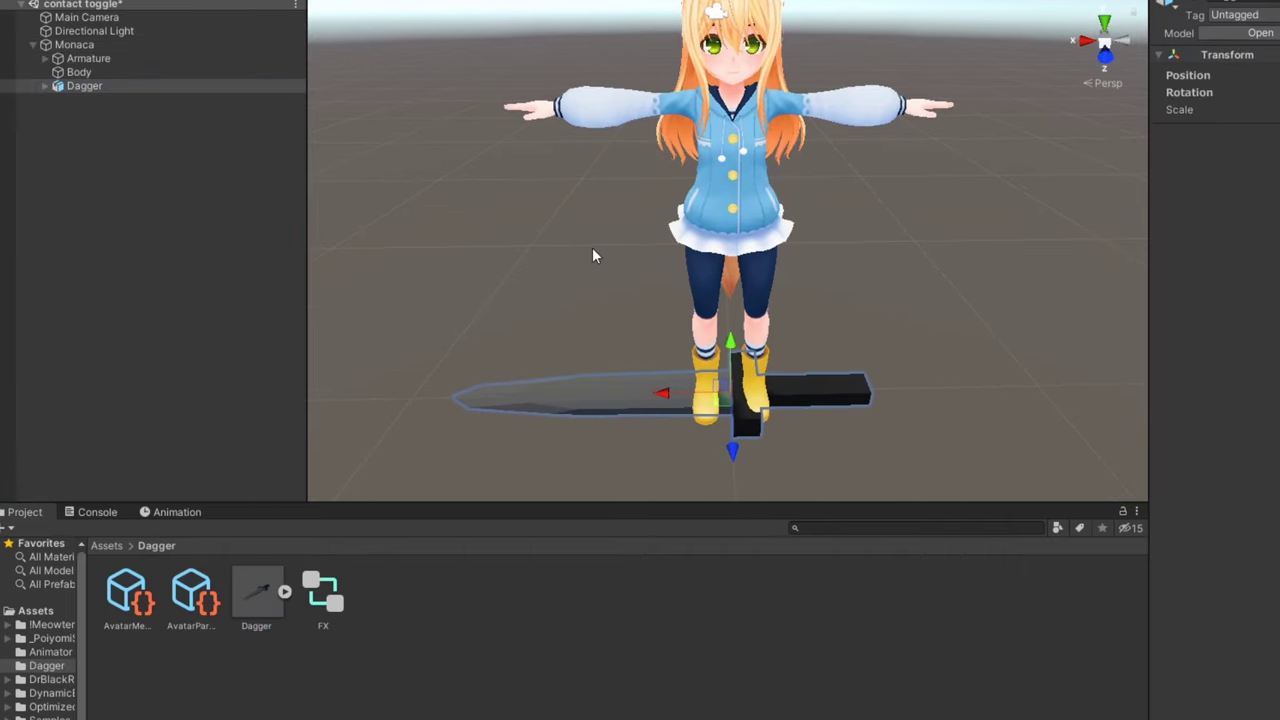
pyautogui.press('r')
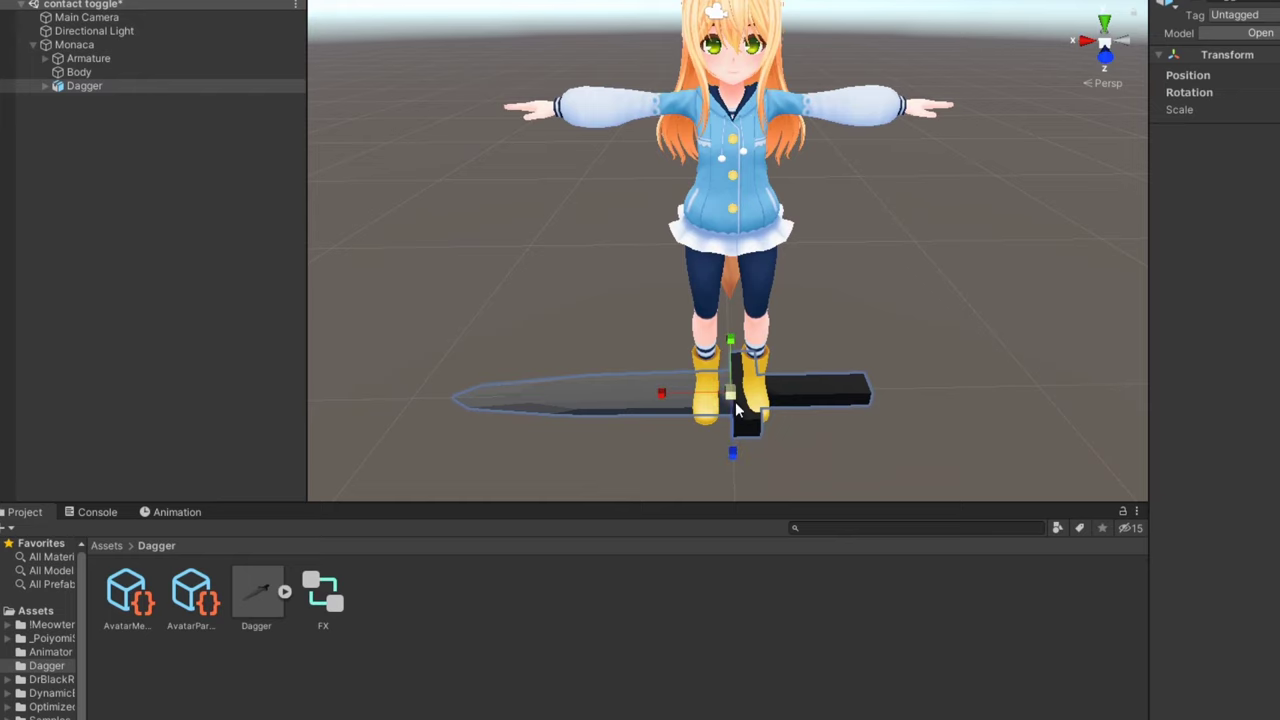
pyautogui.moveTo(737, 408); pyautogui.dragTo(662, 395)
pyautogui.moveTo(662, 395); pyautogui.dragTo(608, 350, button='middle')
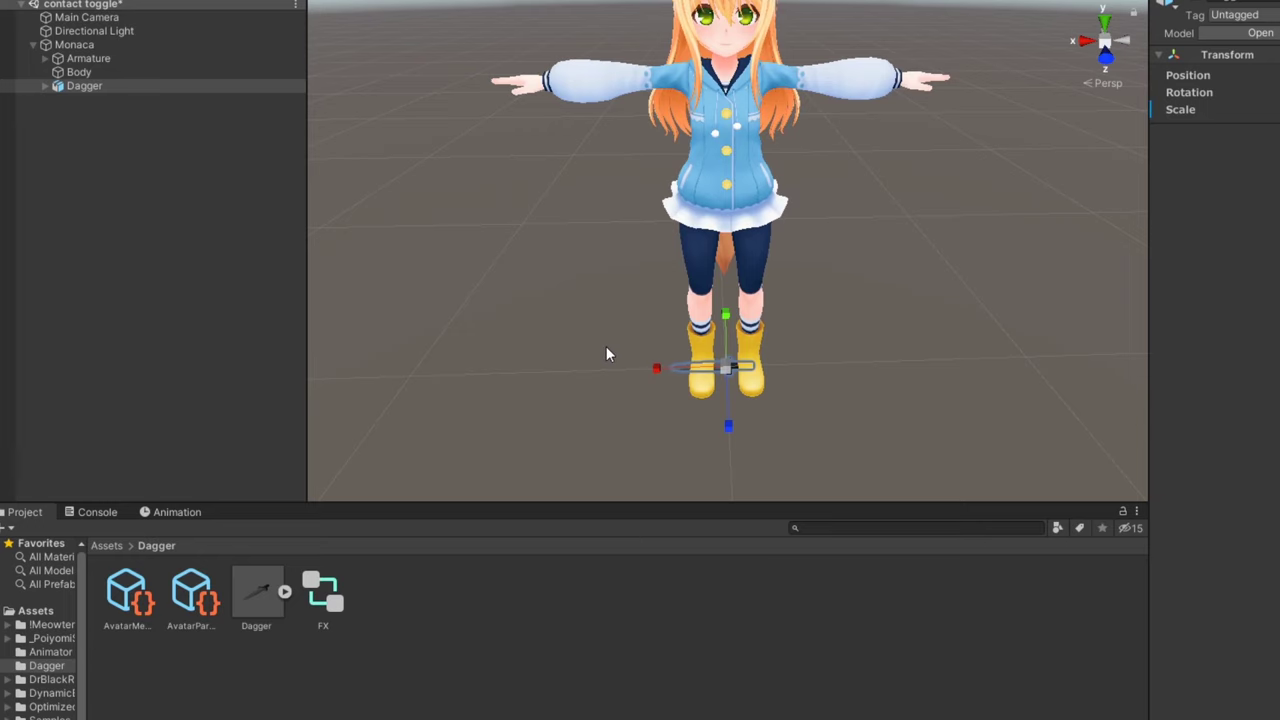
# Create an empty child under the Hips bone named HipConstraint
pyautogui.click(606, 354)
pyautogui.click(45, 58)
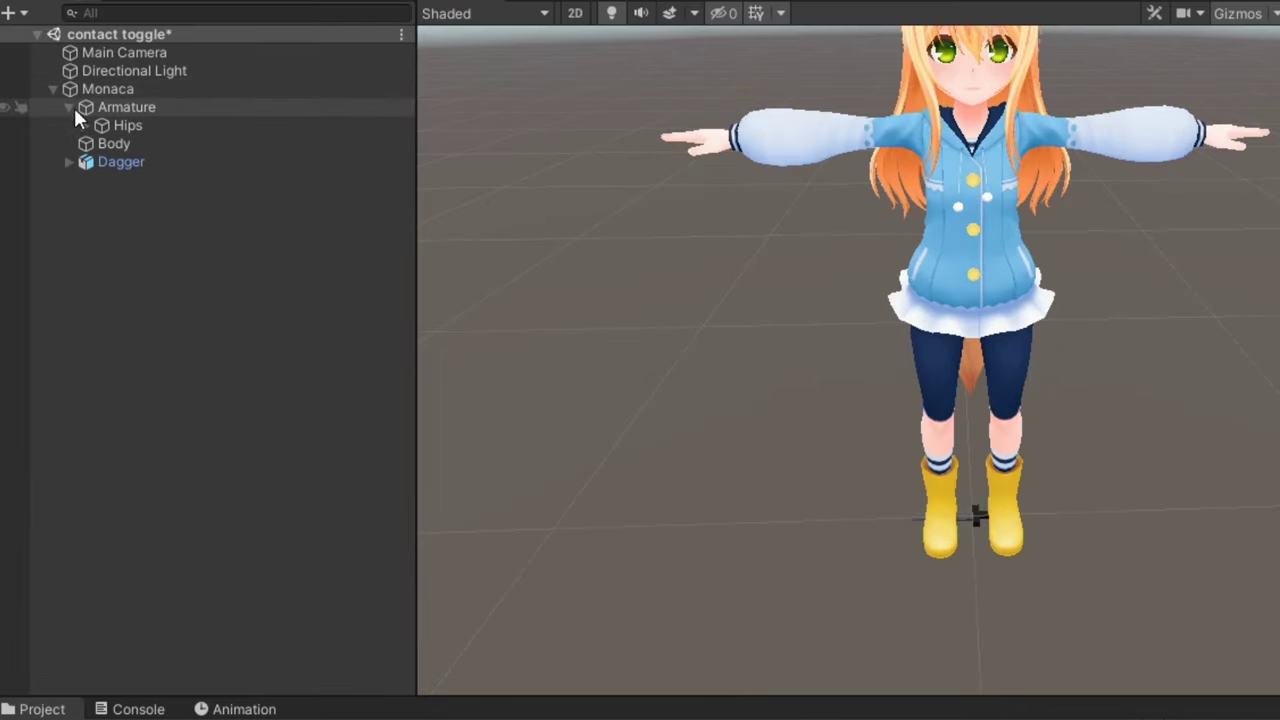
pyautogui.click(85, 125)
pyautogui.rightClick(117, 129)
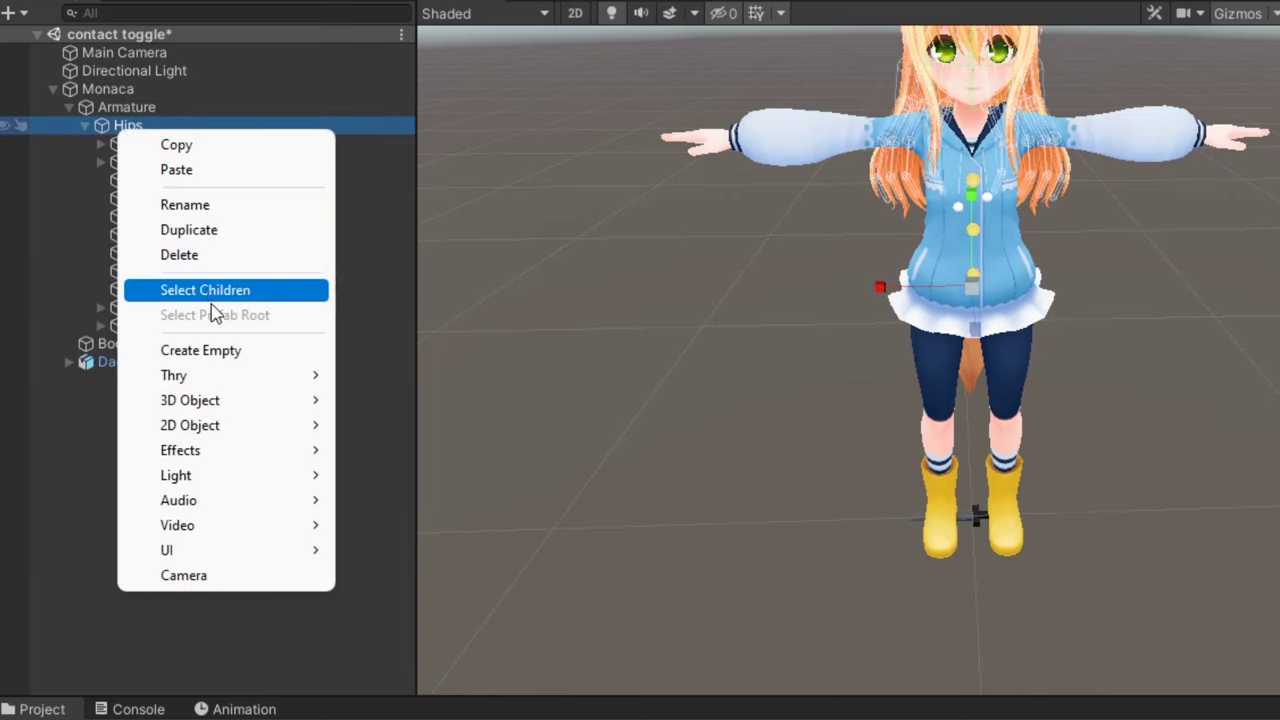
pyautogui.click(214, 350)
pyautogui.press('Return')
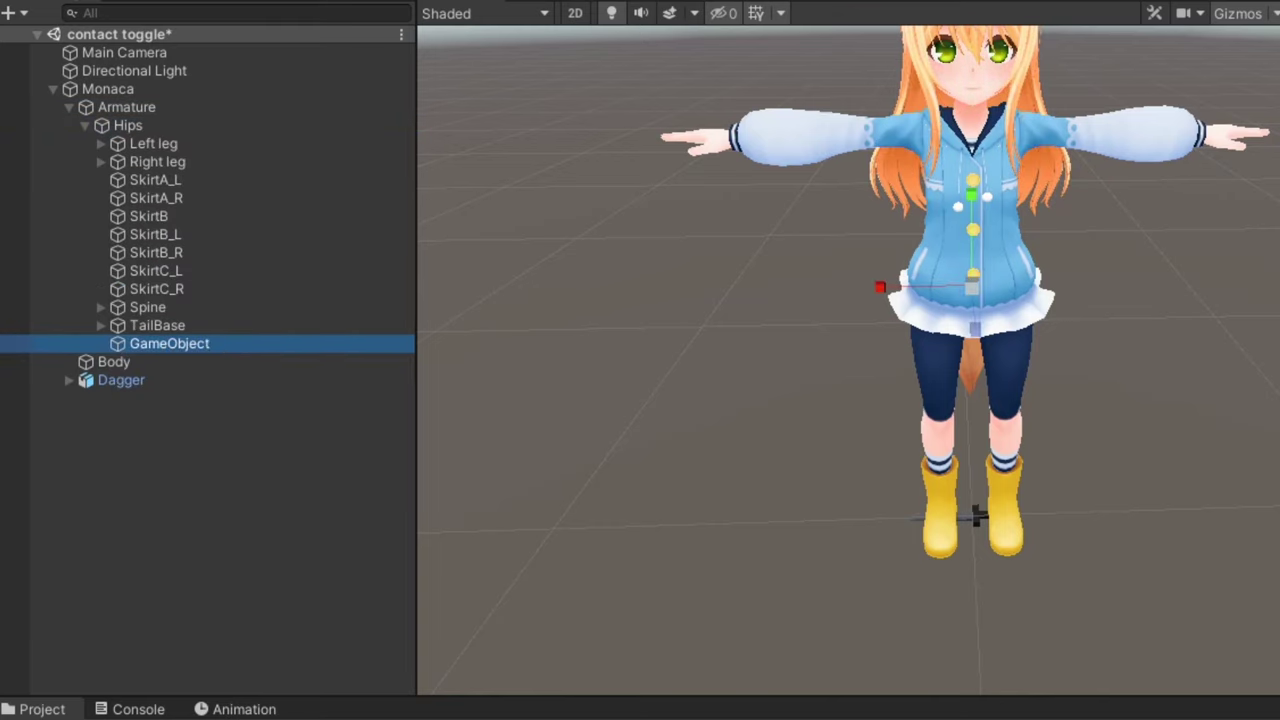
pyautogui.click(181, 343)
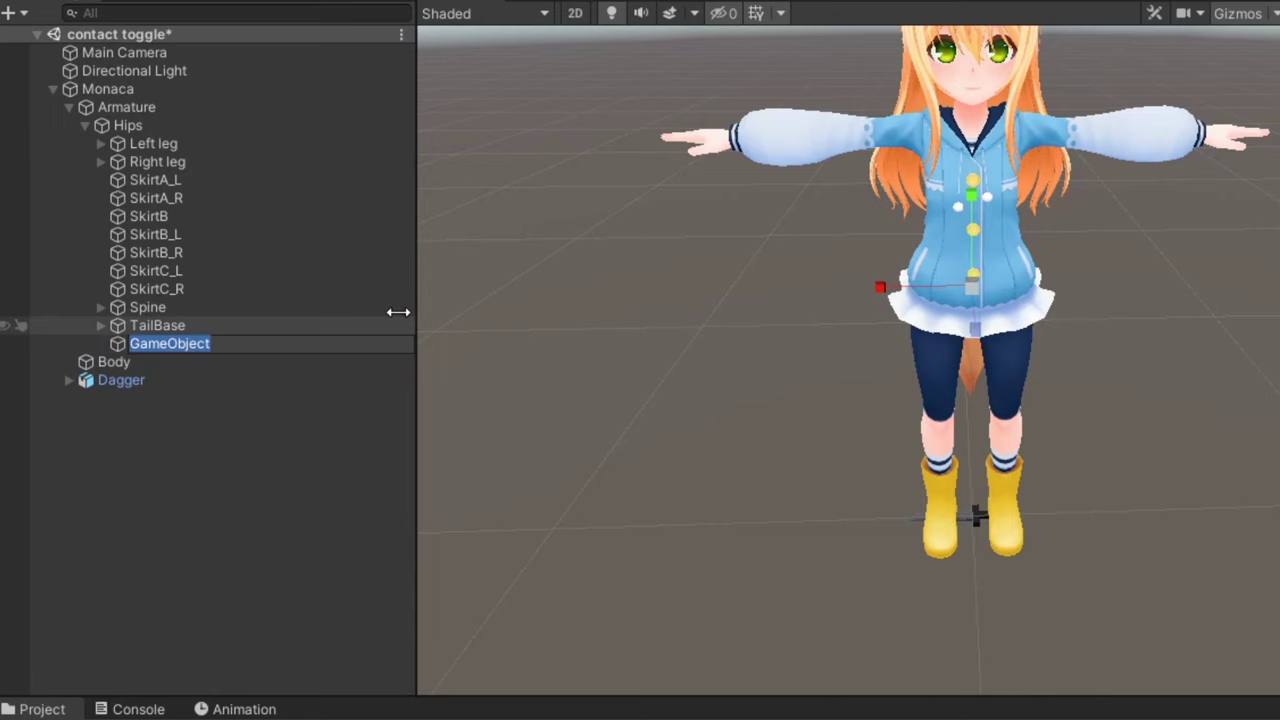
pyautogui.write('HipConst')
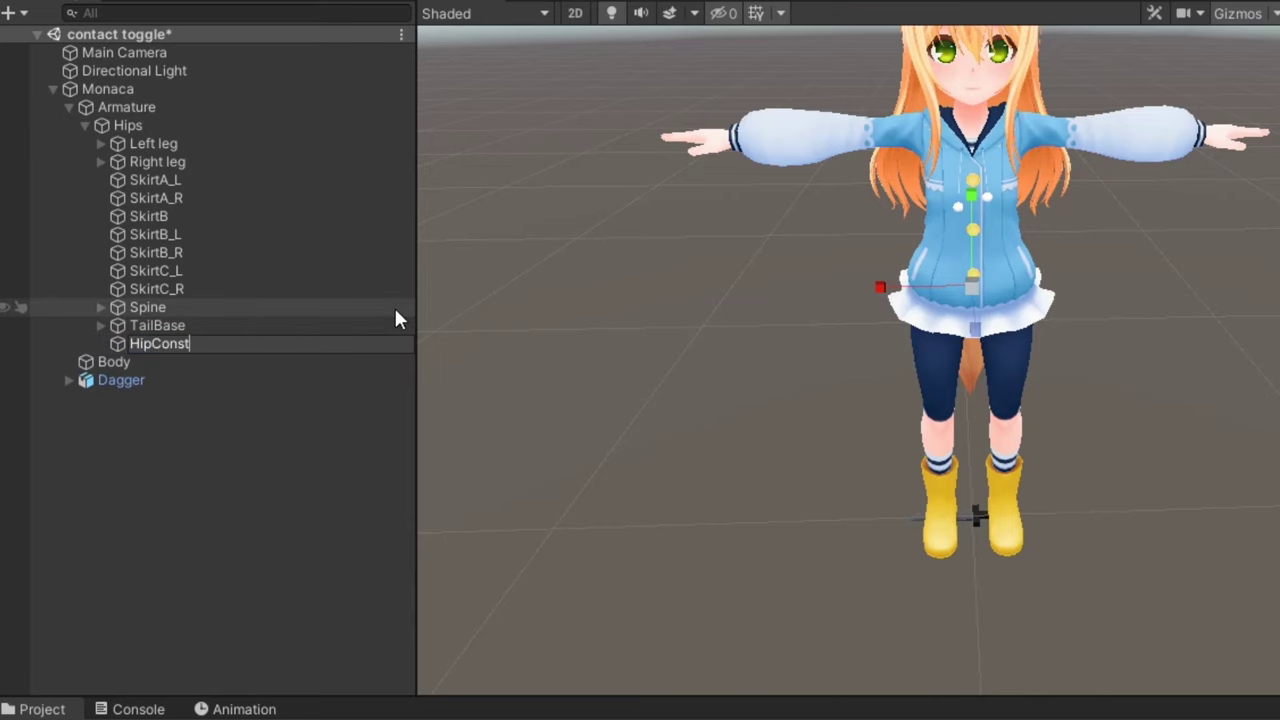
pyautogui.write('raint')
pyautogui.press('Return')
# Create an empty child under the Right wrist bone named HandConstraint
pyautogui.rightClick(225, 436)
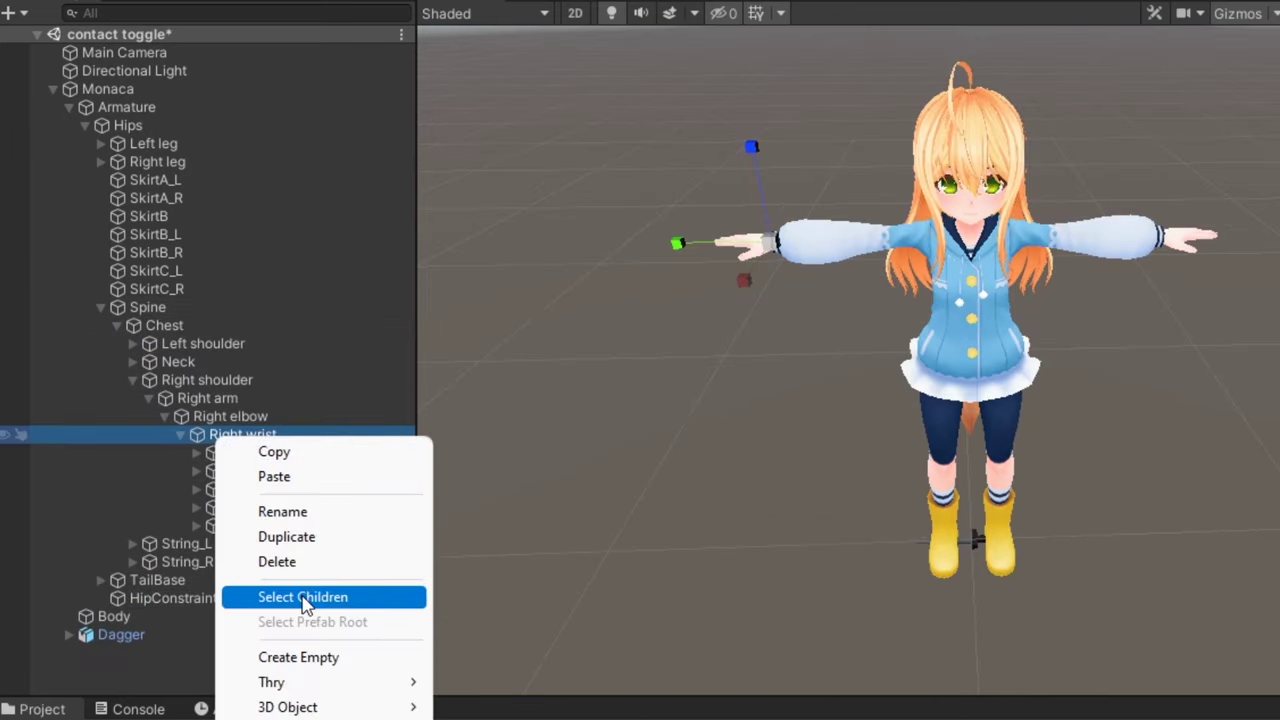
pyautogui.click(299, 657)
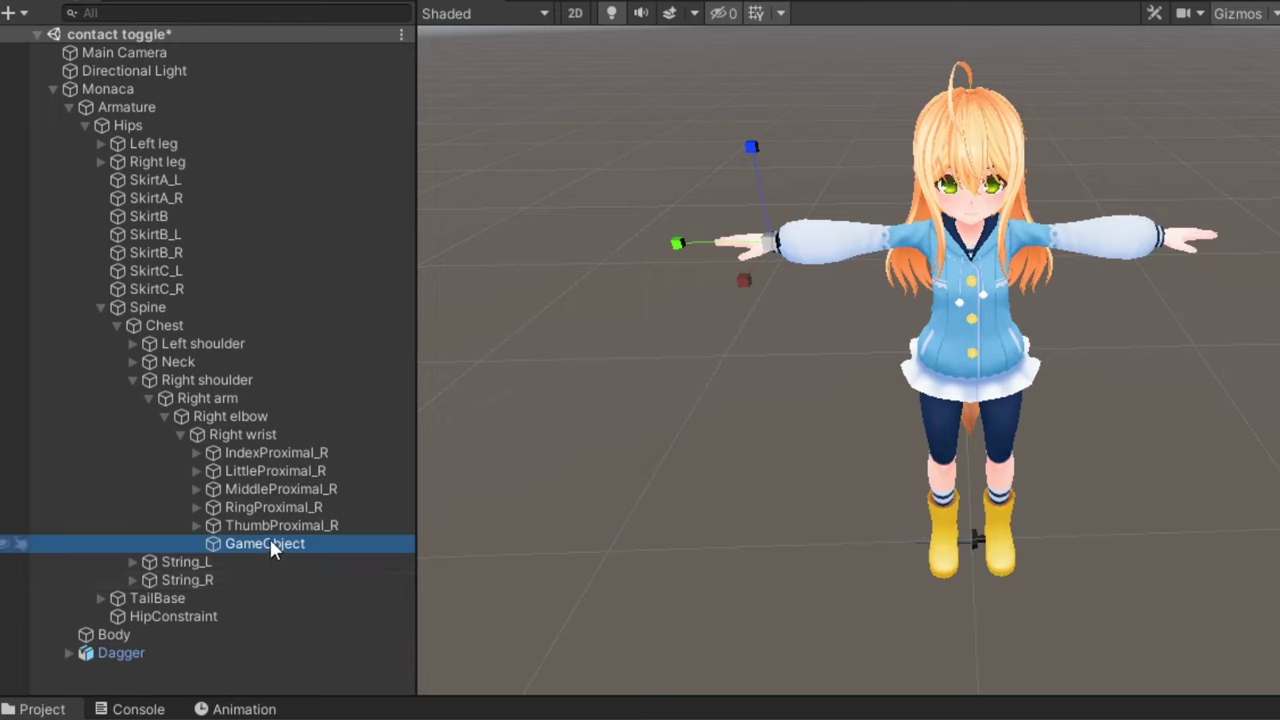
pyautogui.write('HandC')
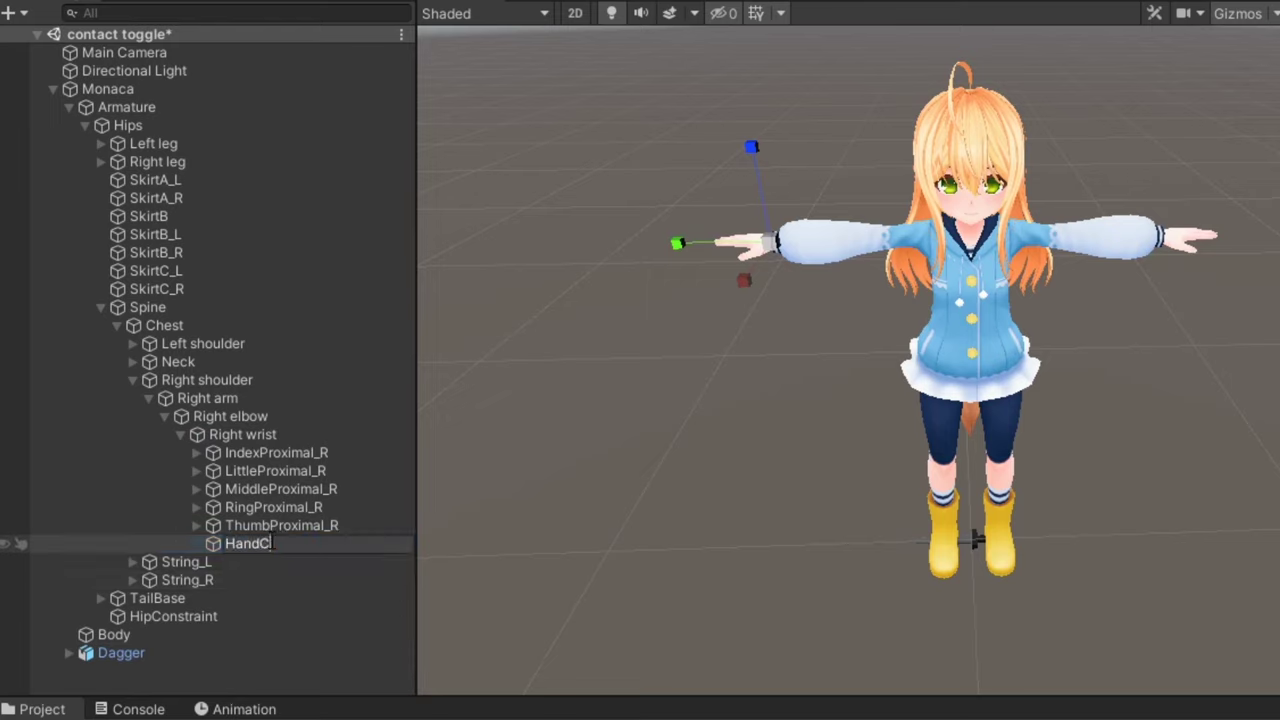
pyautogui.write('onstraint')
pyautogui.press('Return')
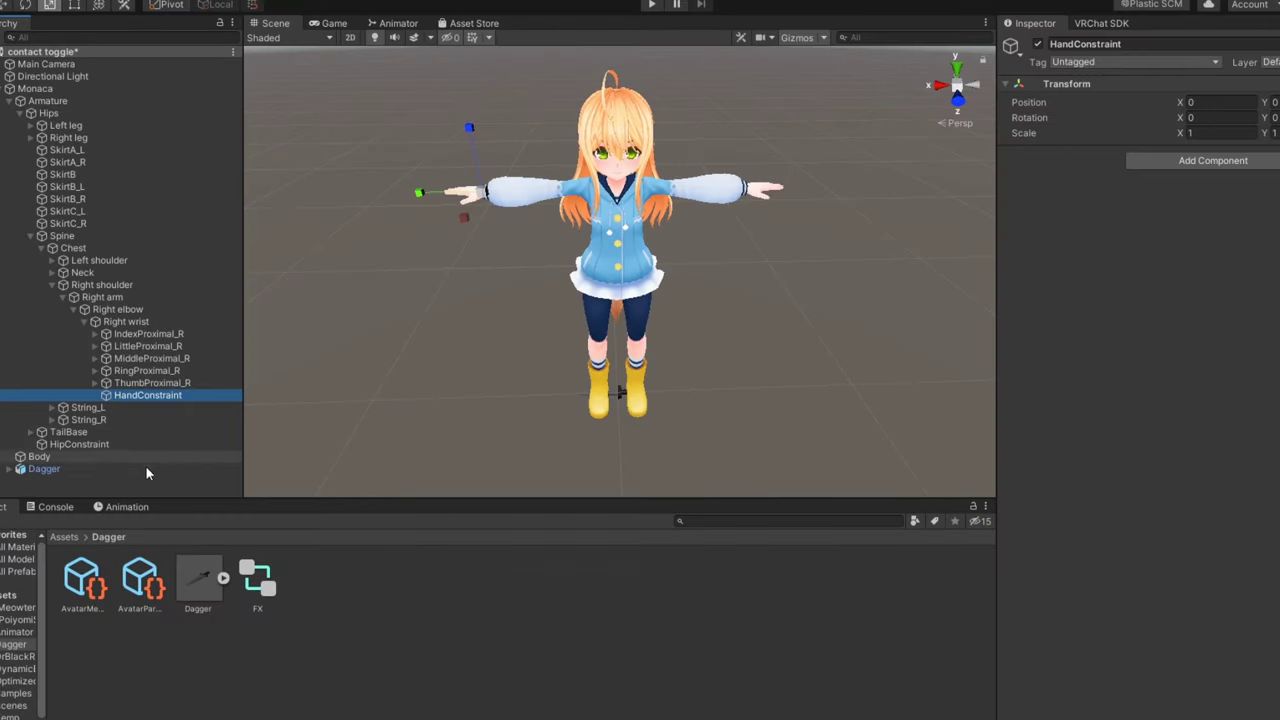
# Add a Parent Constraint component to the Dagger
pyautogui.click(121, 652)
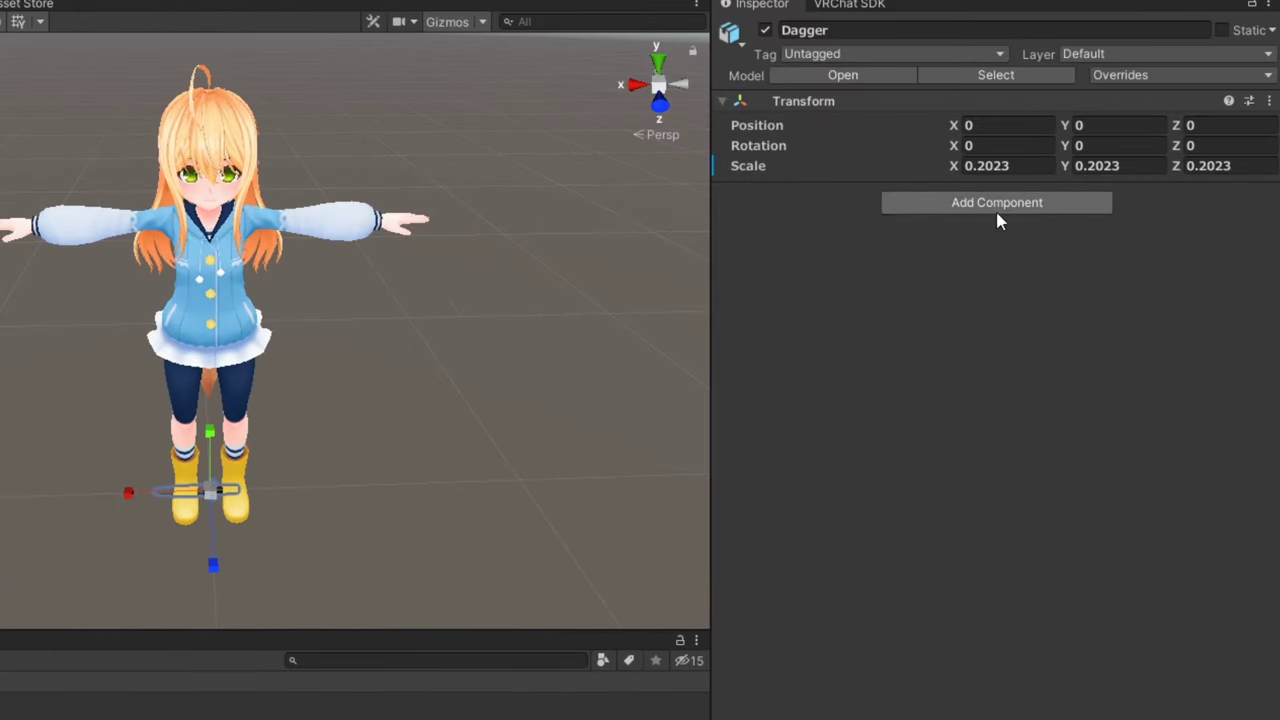
pyautogui.click(997, 203)
pyautogui.write('constraint')
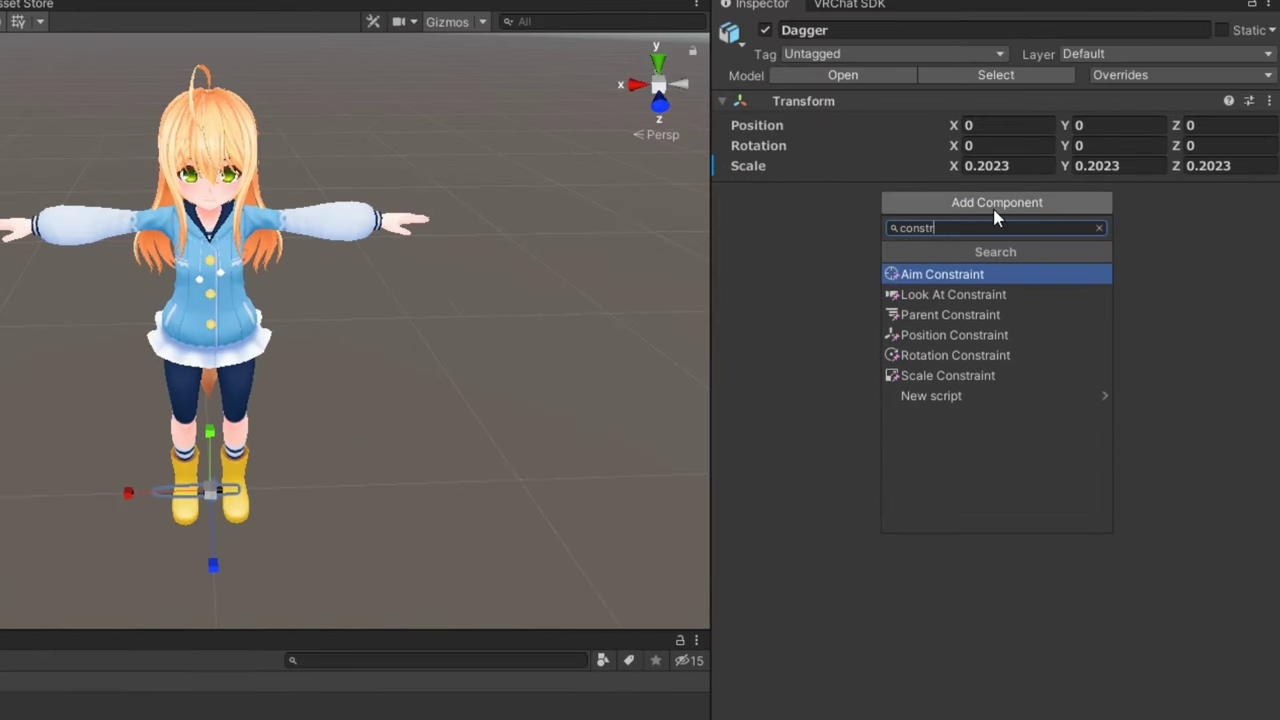
pyautogui.press('Down')
pyautogui.press('Down')
pyautogui.press('Return')
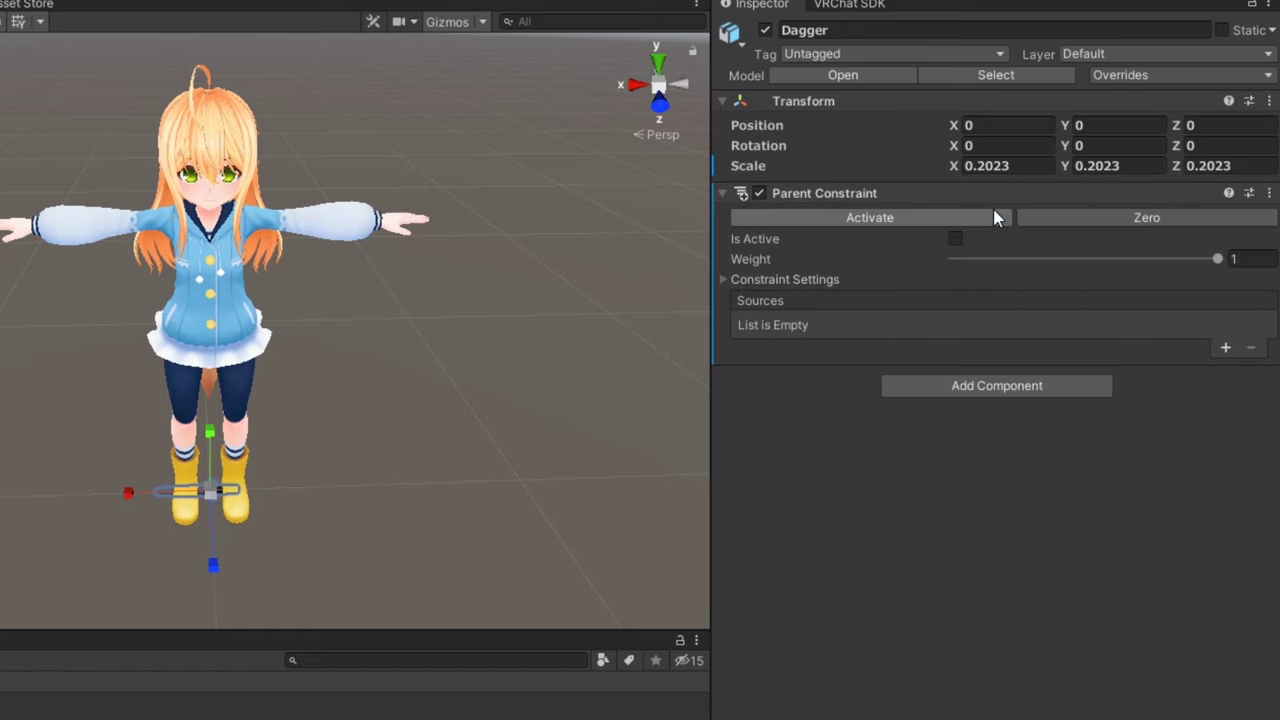
# Add HandConstraint (weight 0) and HipConstraint (weight 1) as sources, then activate with zeroed offsets
pyautogui.click(1226, 348)
pyautogui.click(1226, 348)
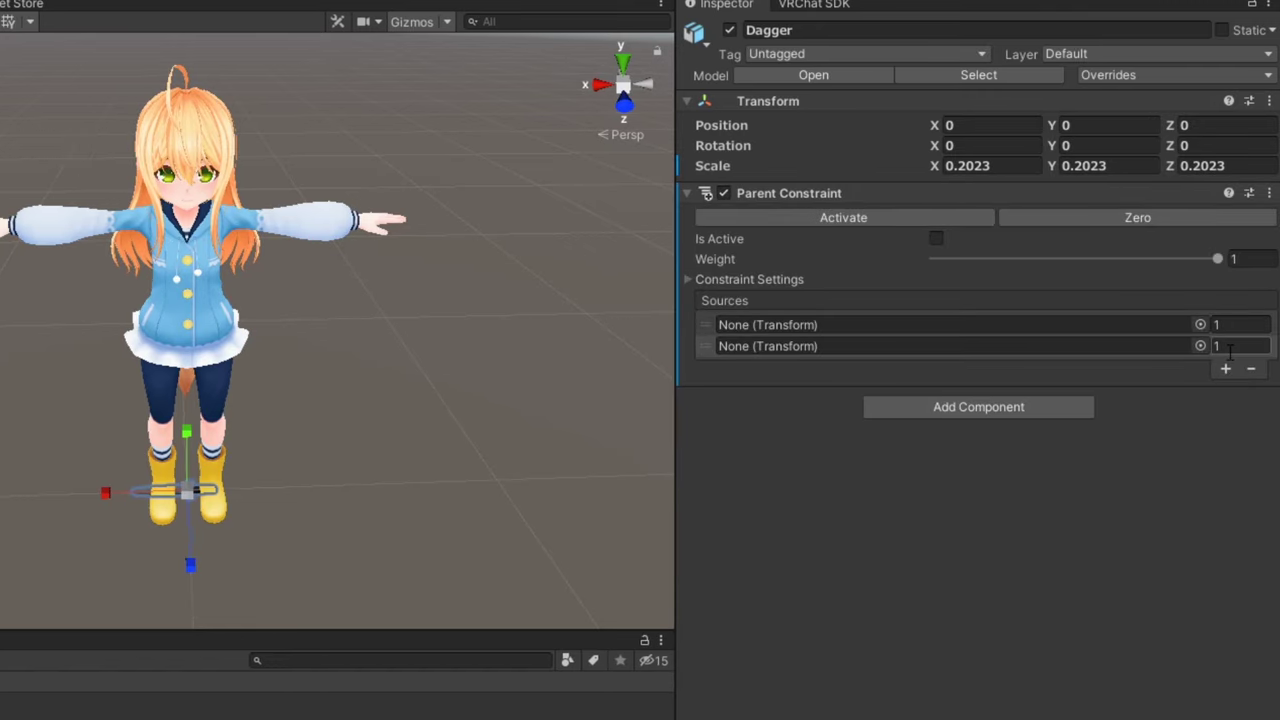
pyautogui.moveTo(667, 351); pyautogui.dragTo(850, 326)
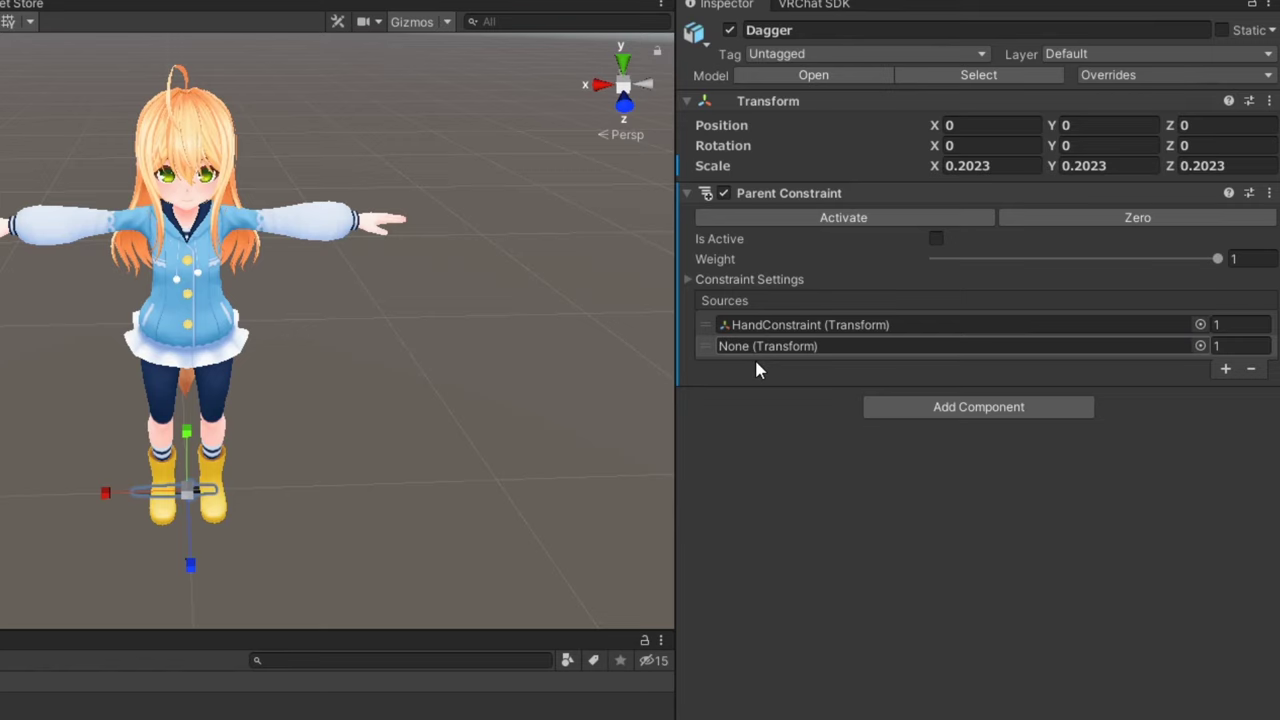
pyautogui.moveTo(745, 375); pyautogui.dragTo(765, 346)
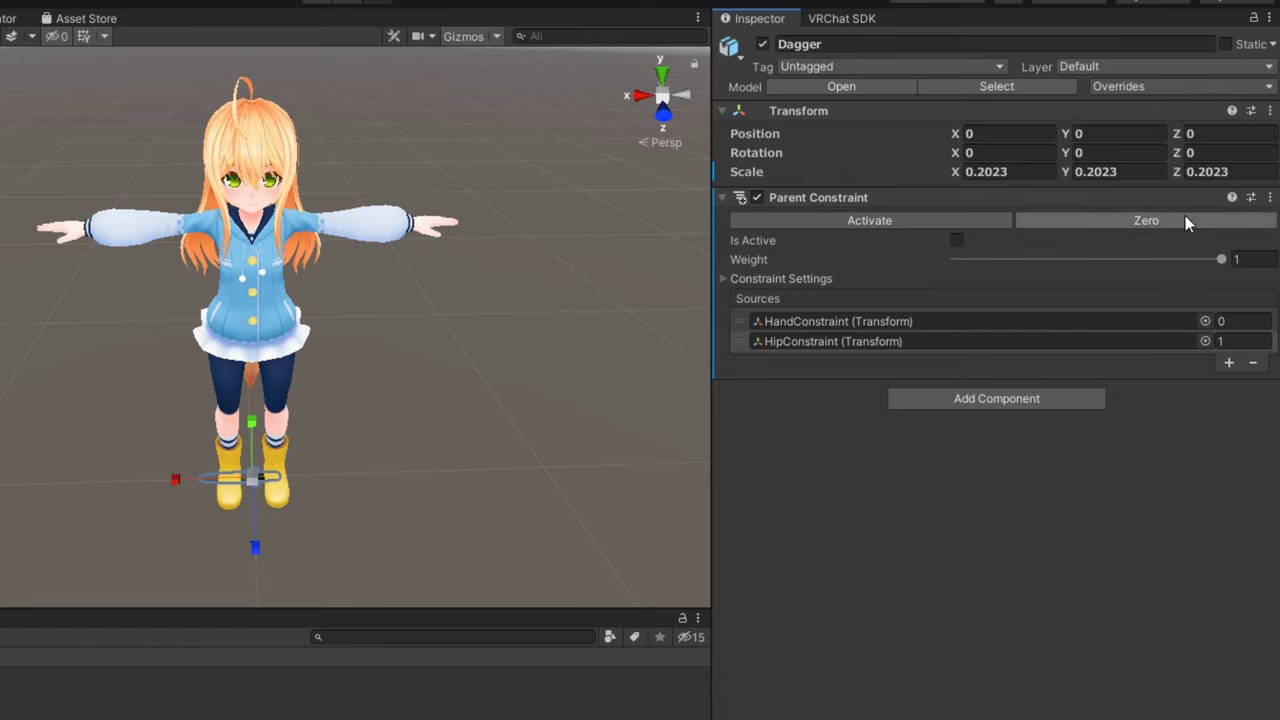
pyautogui.click(1185, 220)
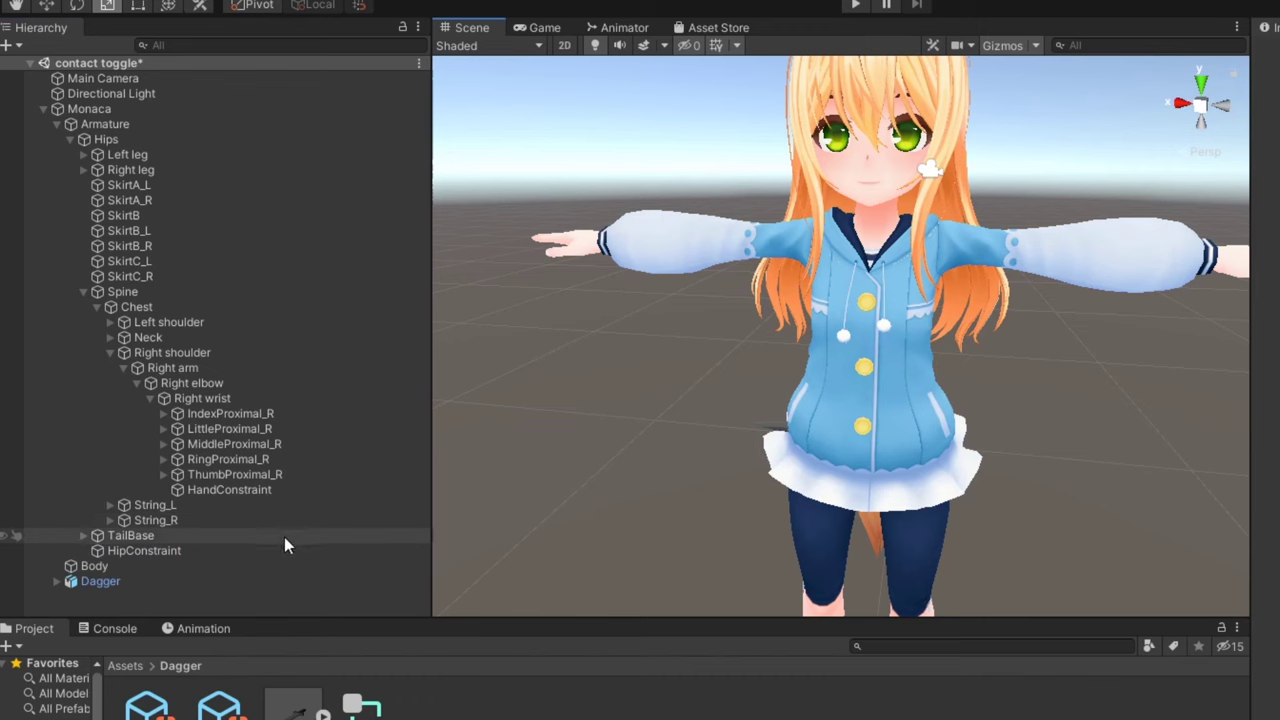
# Rotate HipConstraint so the dagger hangs blade-down beside the hip
pyautogui.click(232, 551)
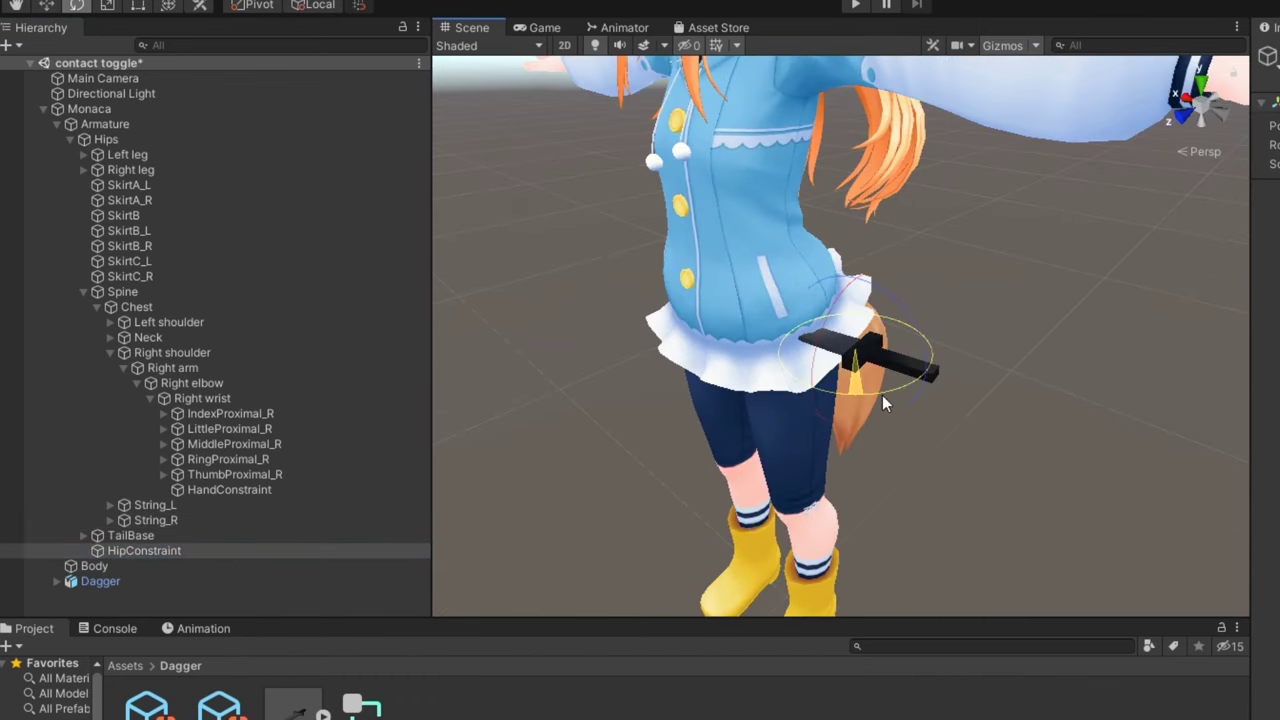
pyautogui.moveTo(882, 395); pyautogui.dragTo(895, 285)
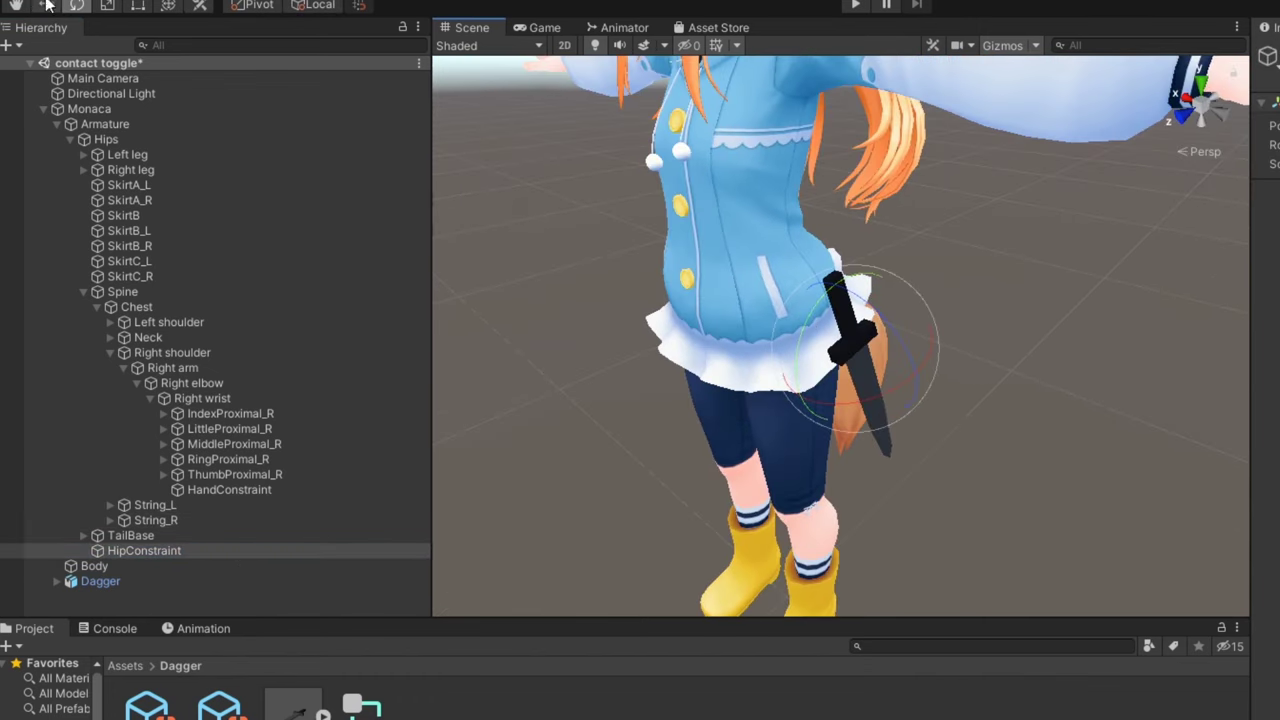
pyautogui.click(47, 6)
pyautogui.keyDown('alt'); pyautogui.moveTo(894, 346); pyautogui.dragTo(1014, 309); pyautogui.keyUp('alt')
pyautogui.scroll(5, 798, 356)
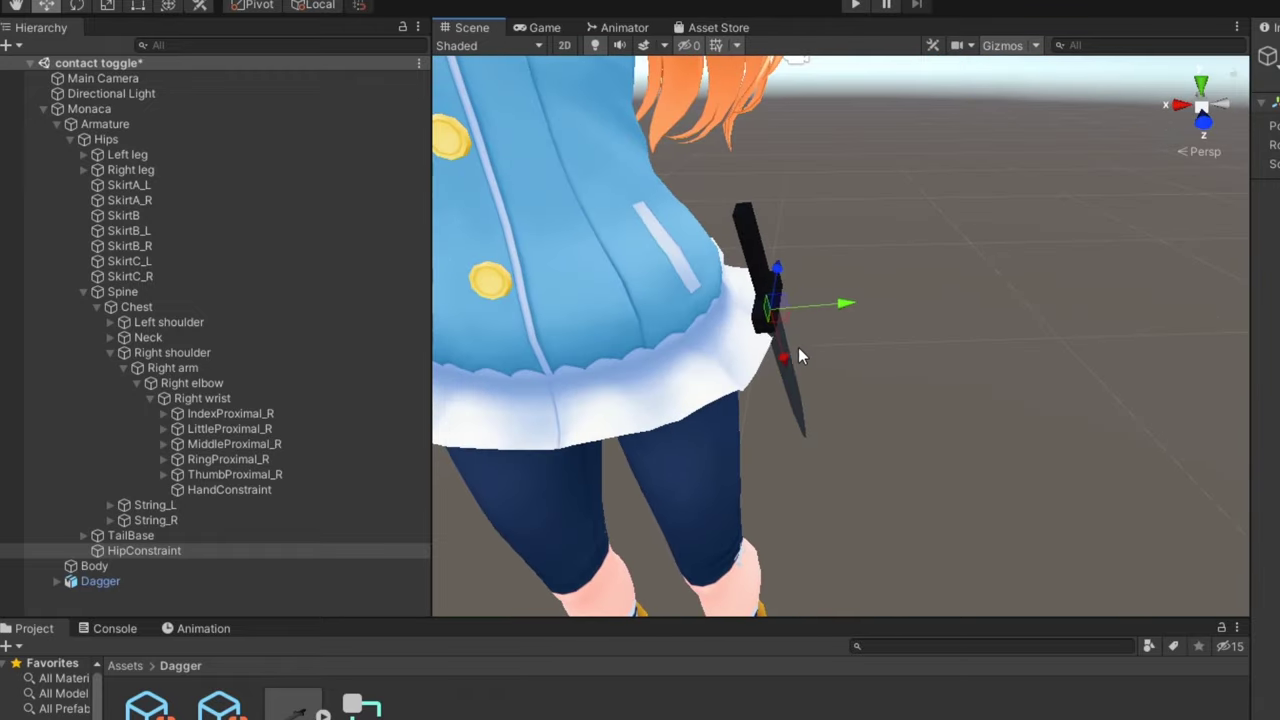
pyautogui.keyDown('alt'); pyautogui.moveTo(798, 356); pyautogui.dragTo(951, 471); pyautogui.keyUp('alt')
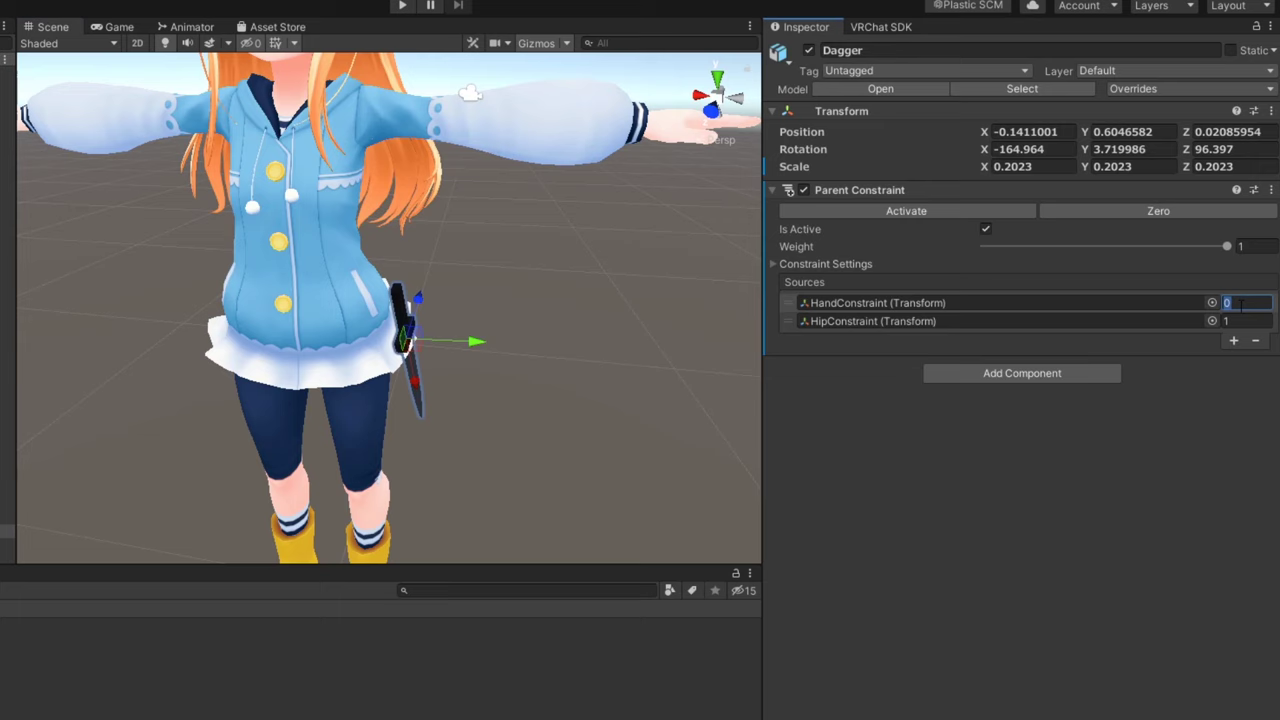
# Set the HandConstraint weight to 1 and HipConstraint weight to 0, moving the dagger to the hand
pyautogui.write('1')
pyautogui.click(1240, 321)
pyautogui.write('0')
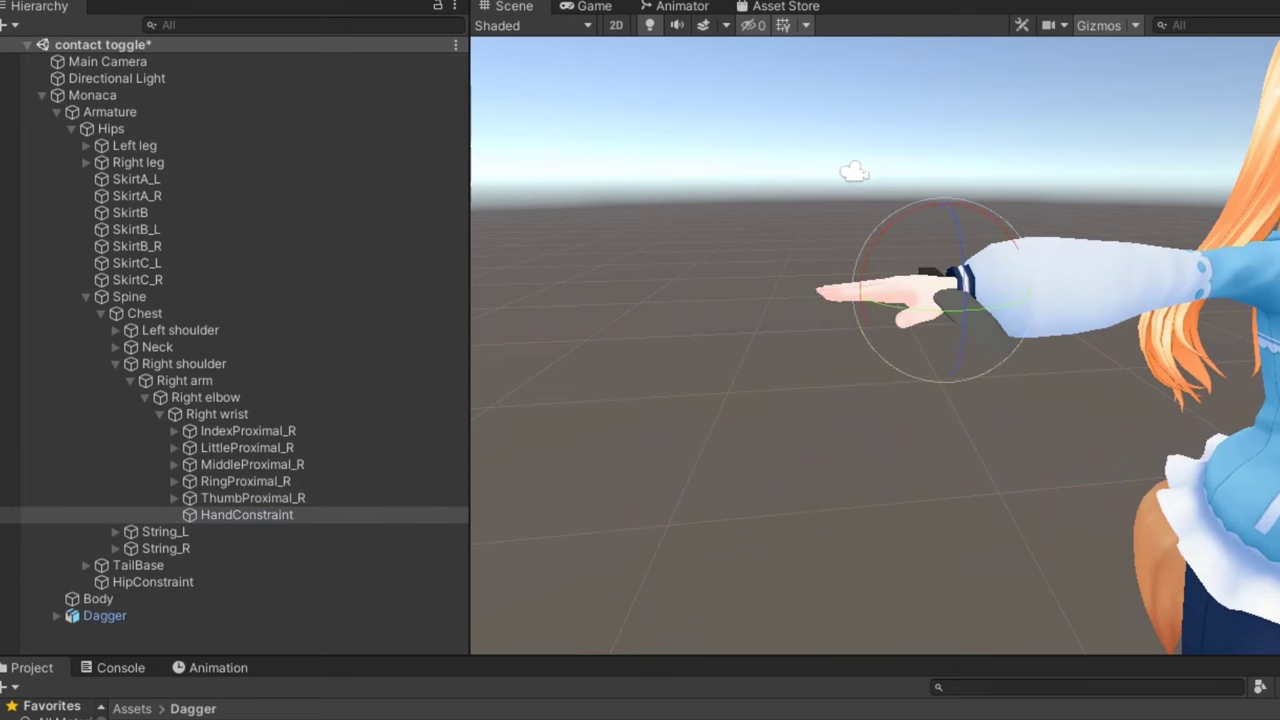
pyautogui.keyDown('alt'); pyautogui.moveTo(860, 300); pyautogui.dragTo(931, 253); pyautogui.keyUp('alt')
pyautogui.click(931, 253)
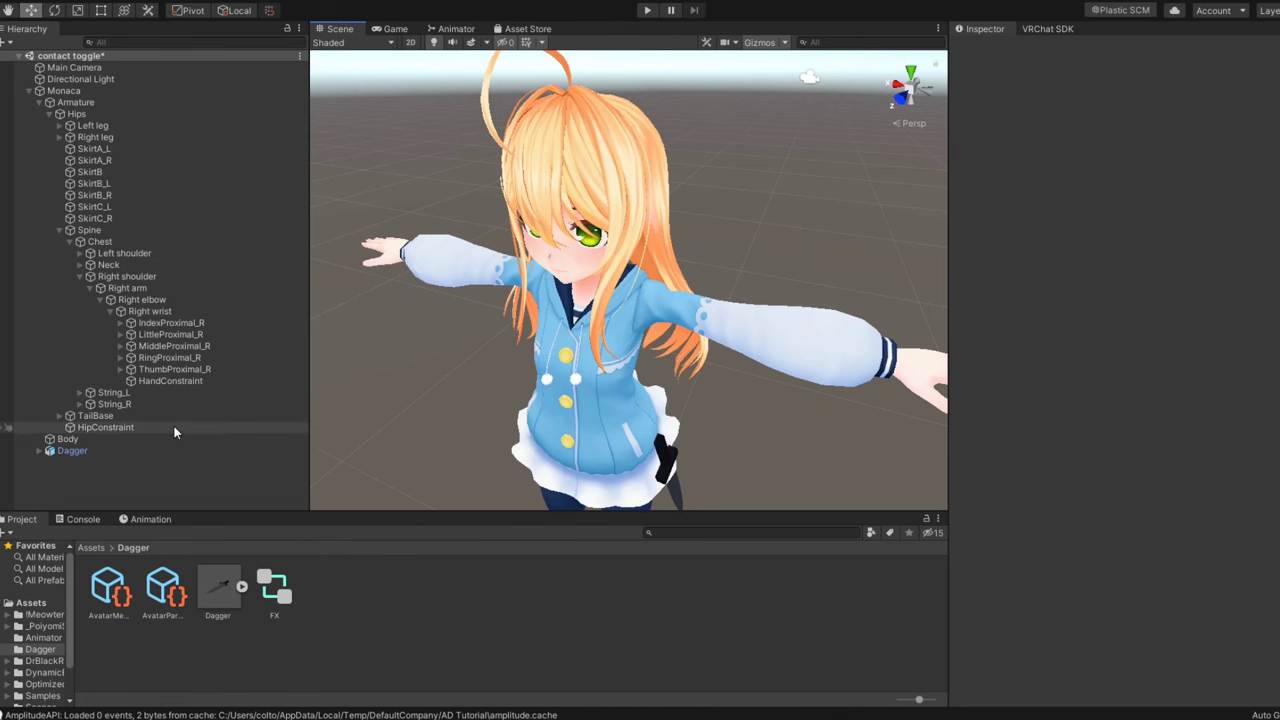
# Add a VRC Contact Receiver to HipConstraint with a 0.06 radius
pyautogui.click(177, 428)
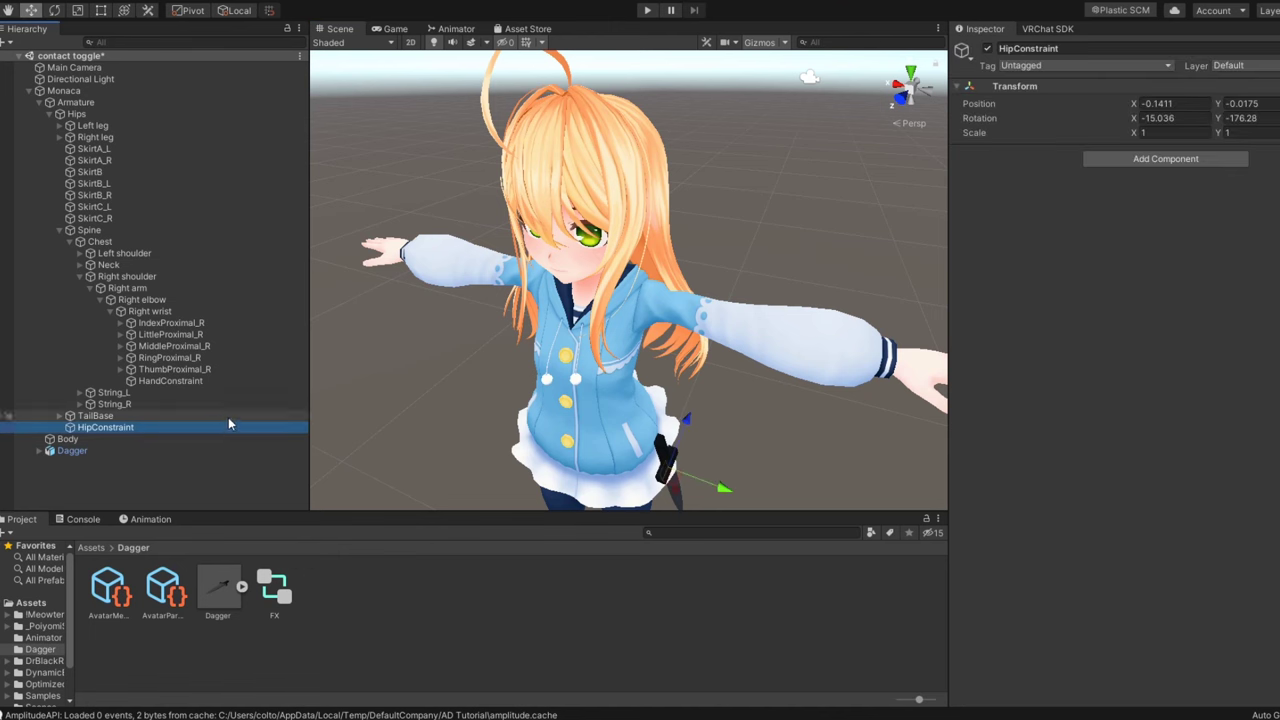
pyautogui.click(1092, 161)
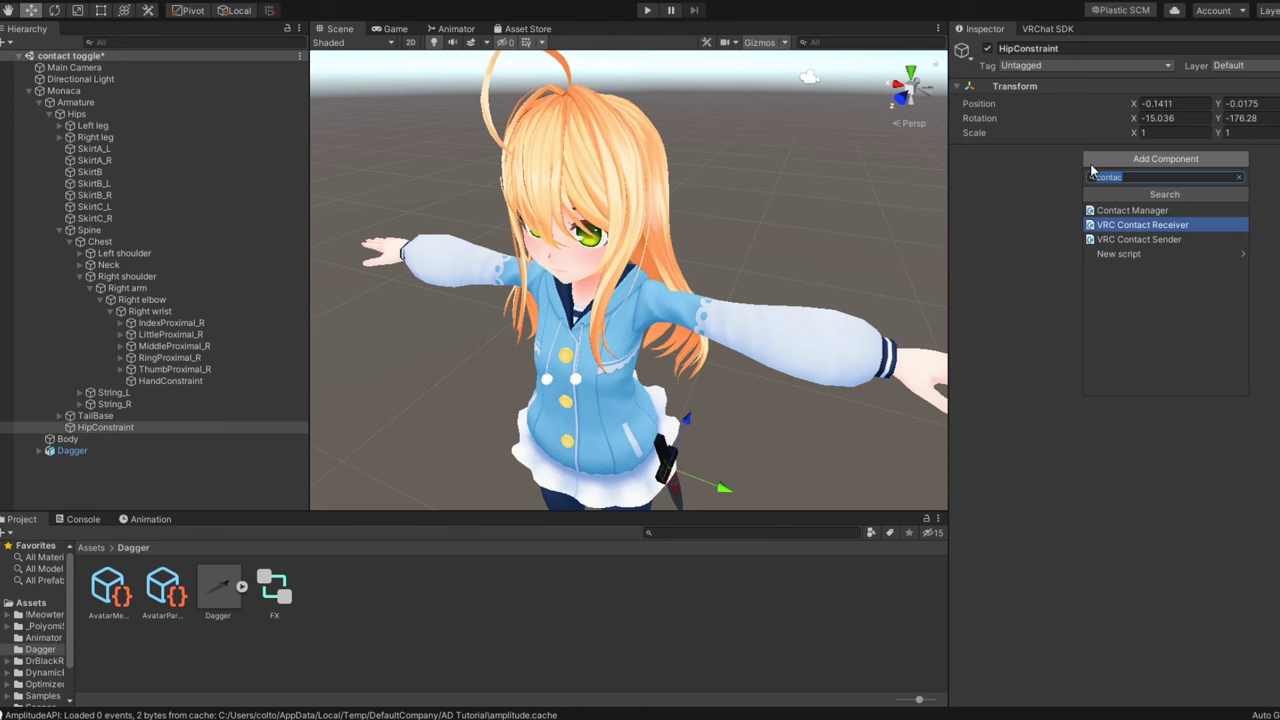
pyautogui.press('Return')
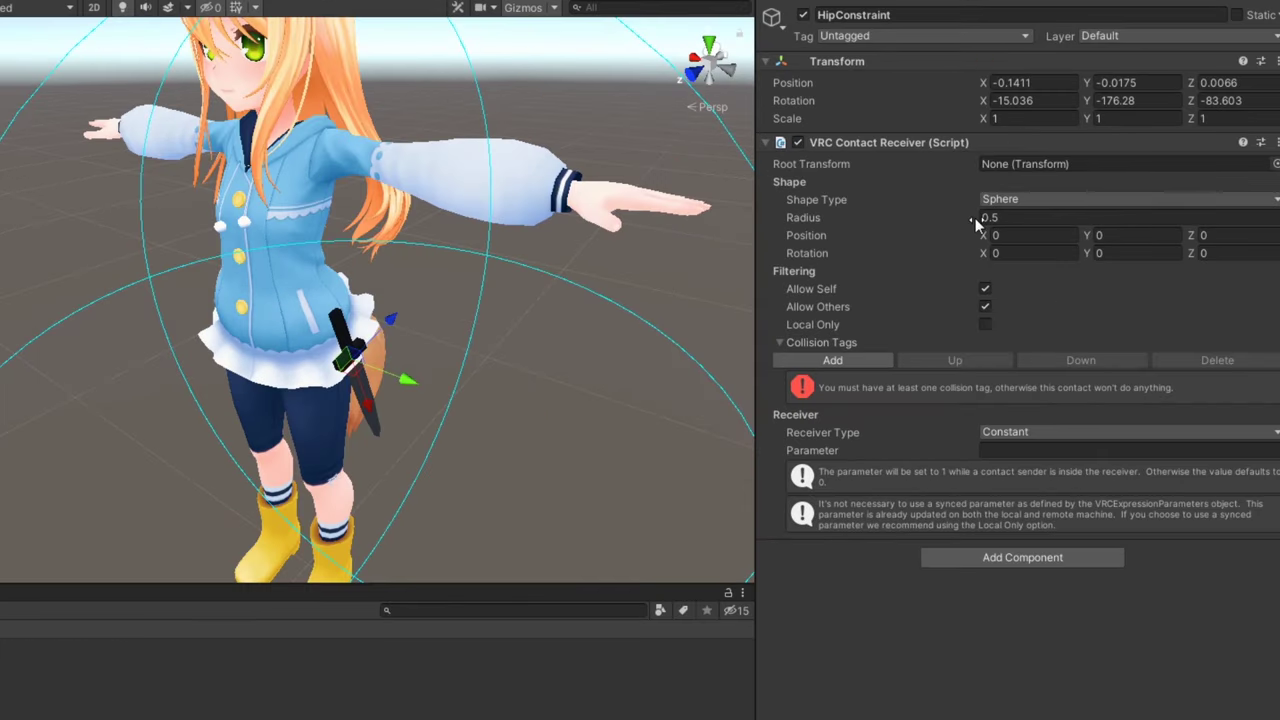
pyautogui.moveTo(1126, 213); pyautogui.dragTo(1114, 210)
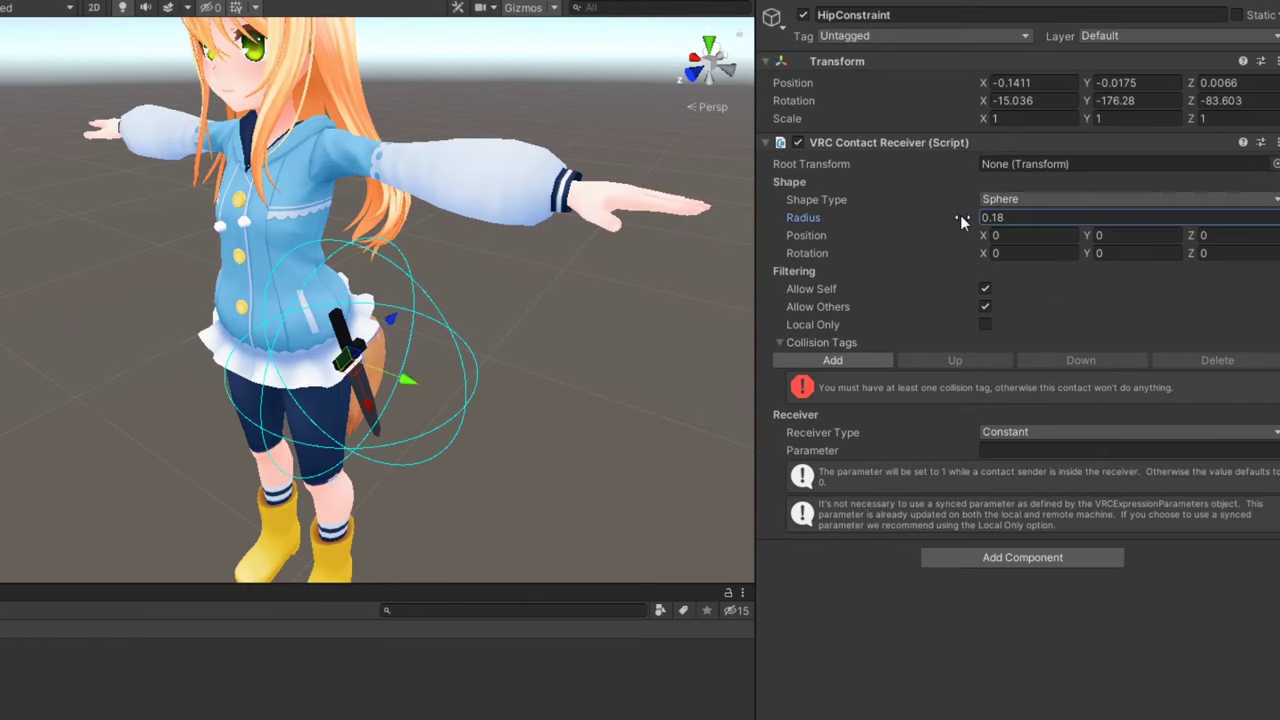
pyautogui.moveTo(960, 215); pyautogui.dragTo(957, 213)
pyautogui.press('f')
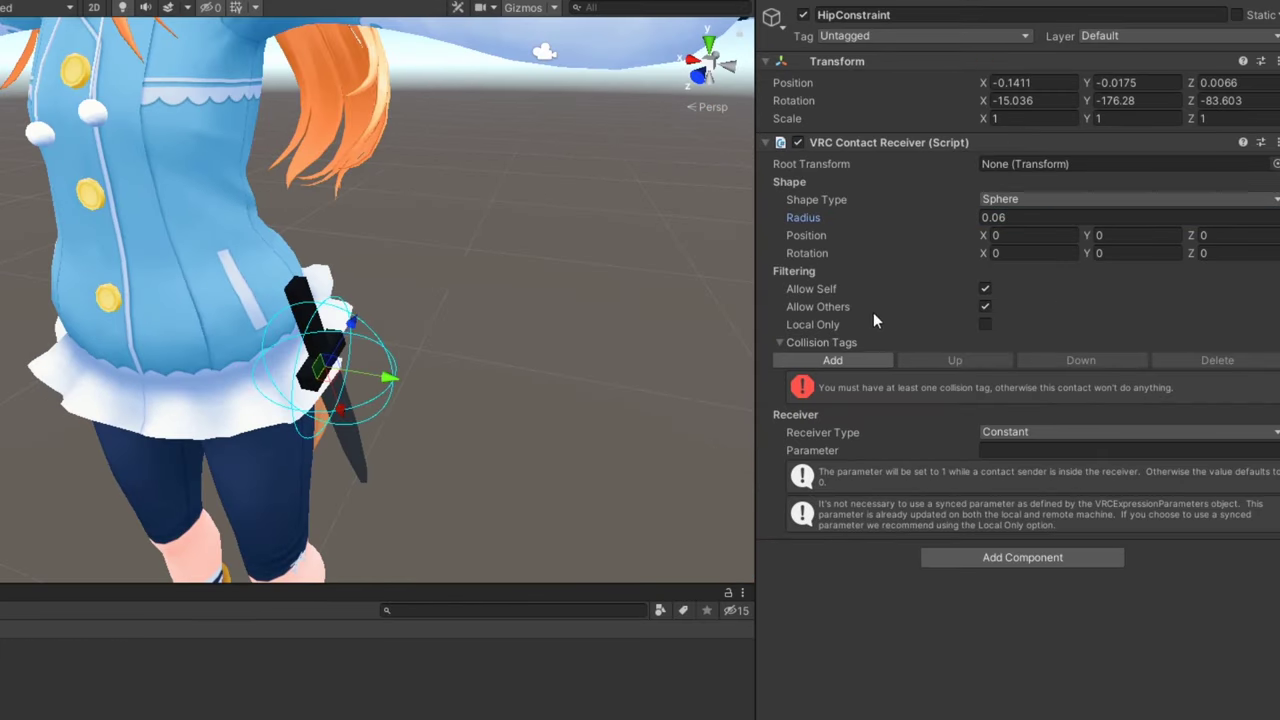
# Add Hand R as the receiver's collision tag
pyautogui.click(826, 360)
pyautogui.click(841, 383)
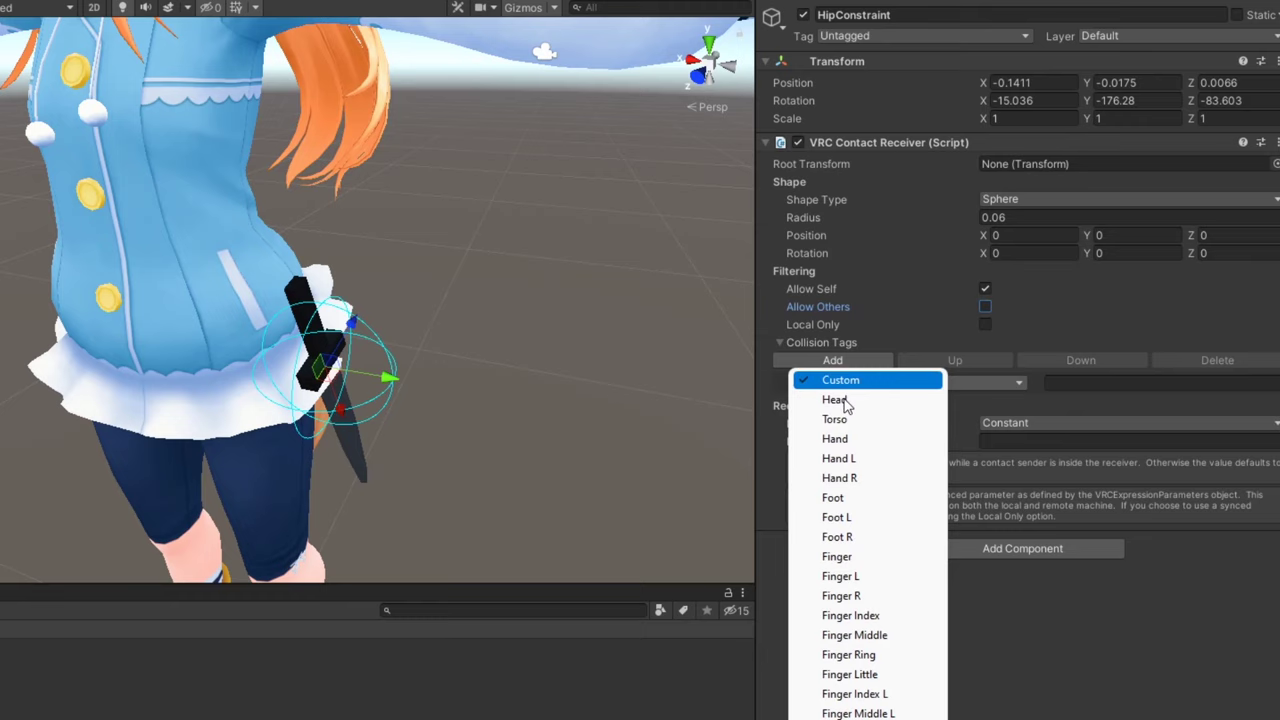
pyautogui.click(846, 478)
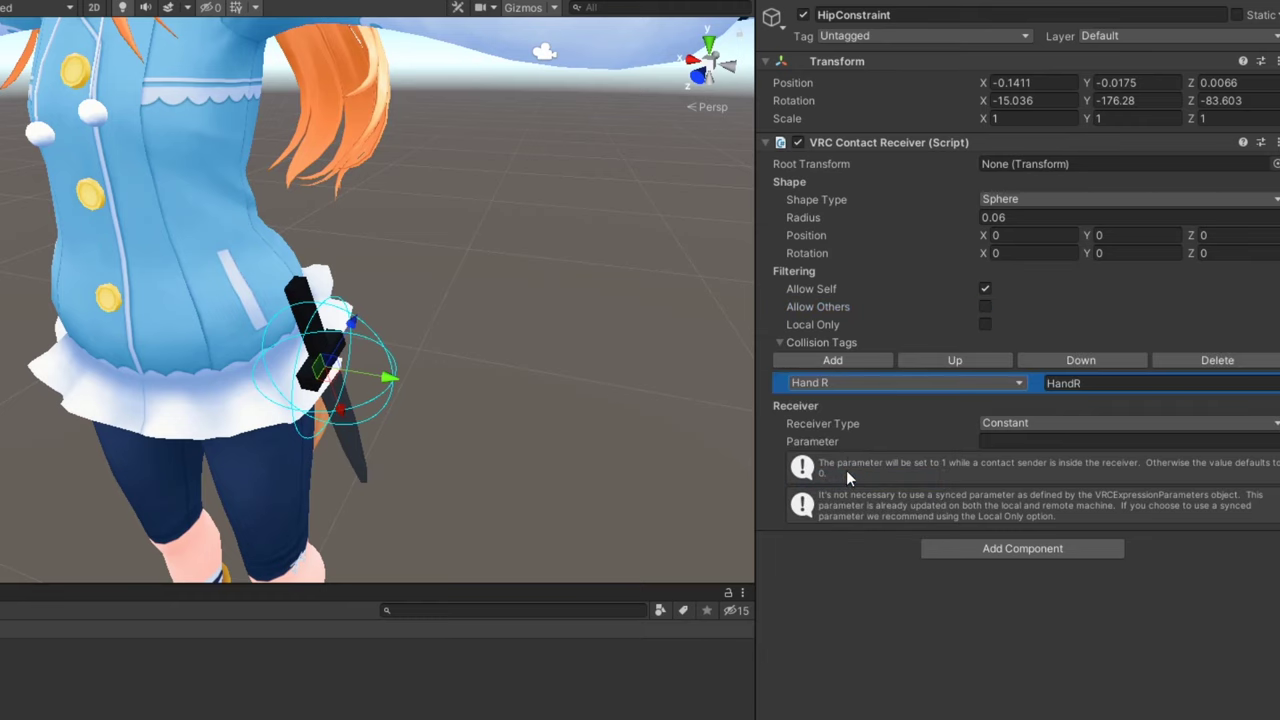
# Set the receiver type to Constant and name its parameter PropGrab
pyautogui.moveTo(838, 424)
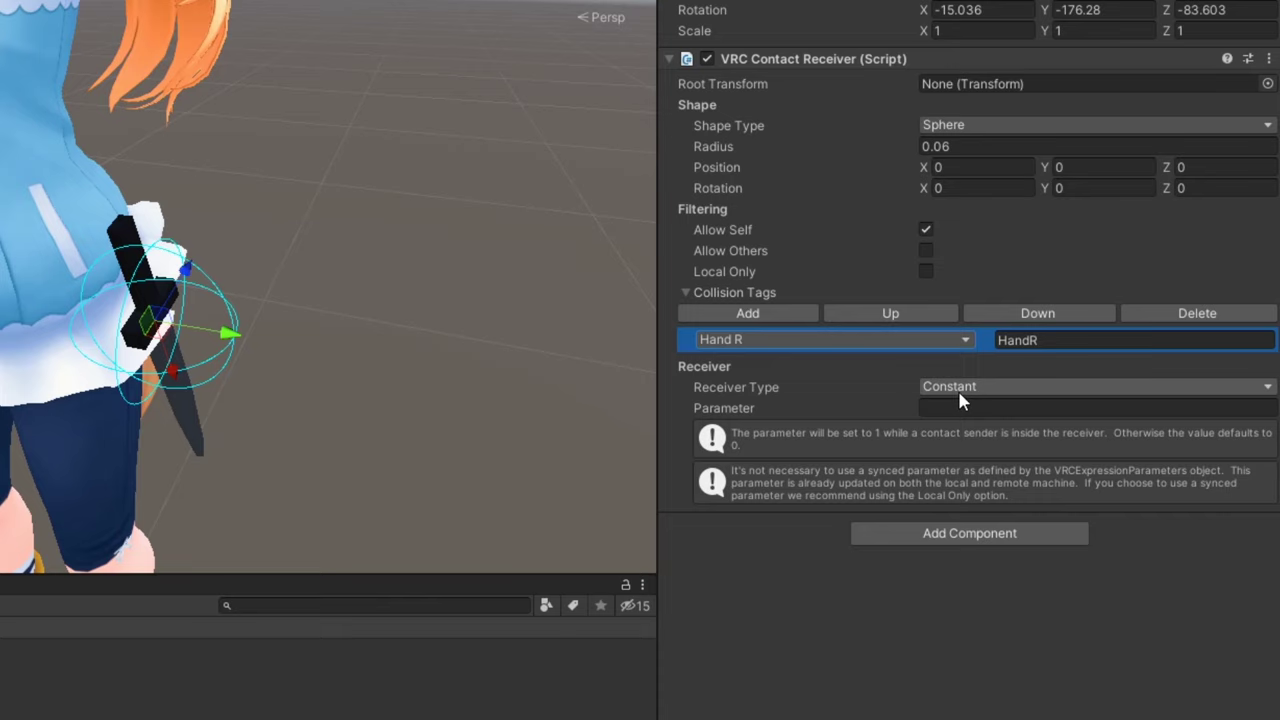
pyautogui.click(1012, 426)
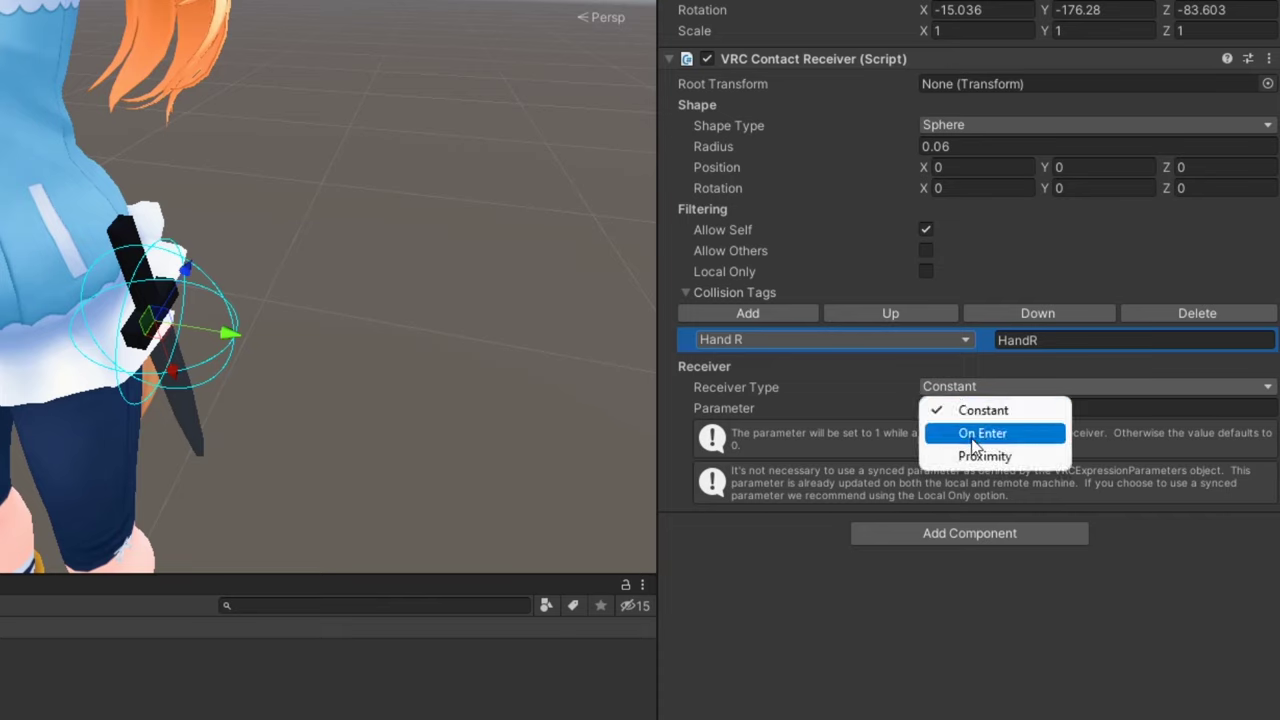
pyautogui.click(967, 414)
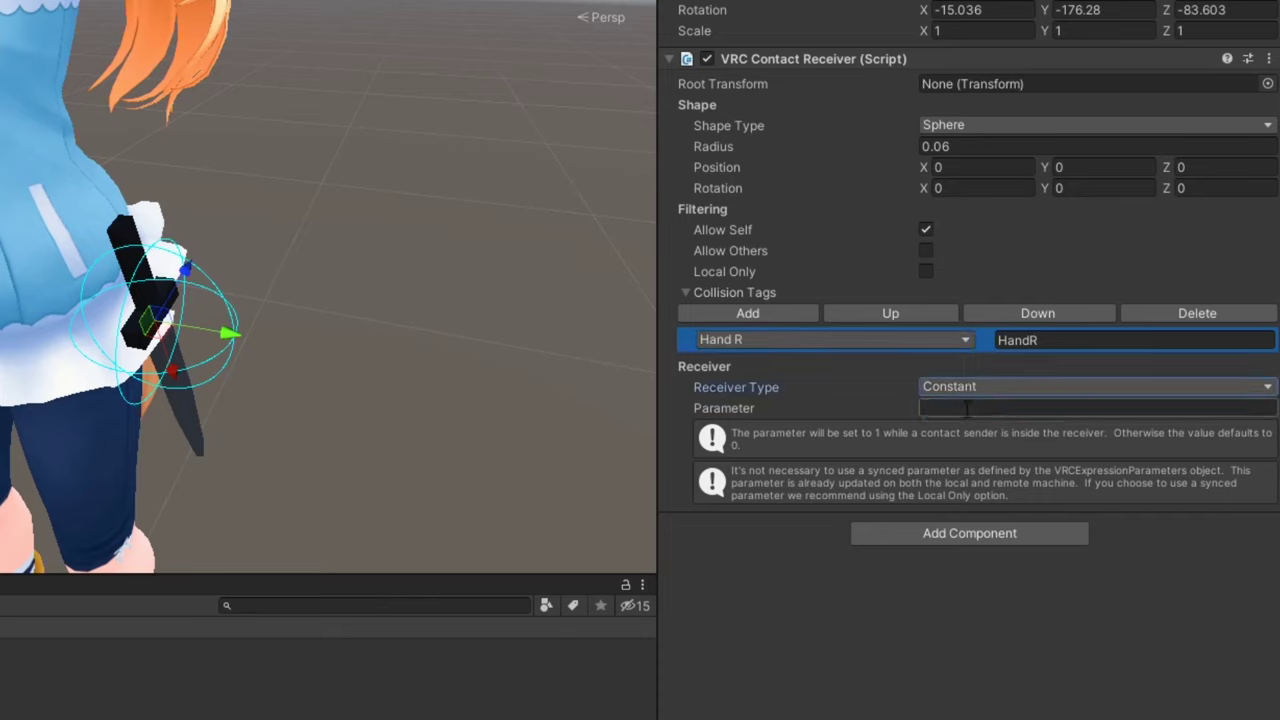
pyautogui.click(966, 390)
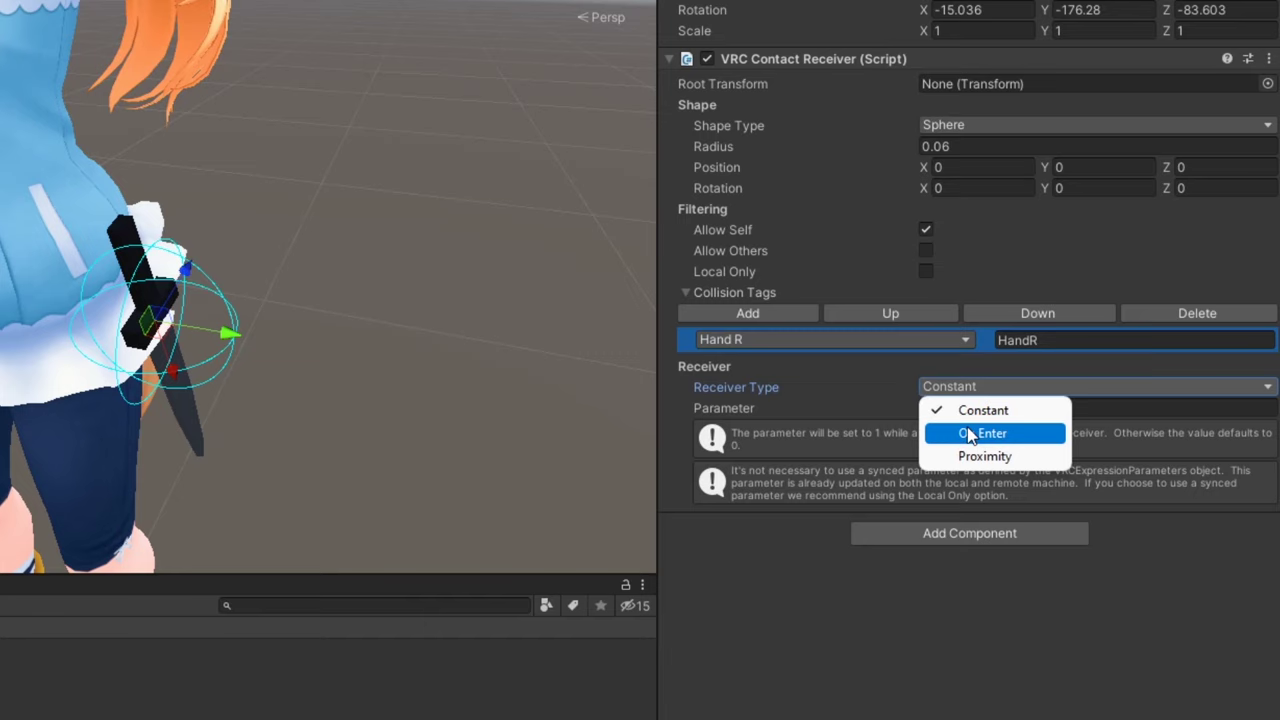
pyautogui.click(969, 434)
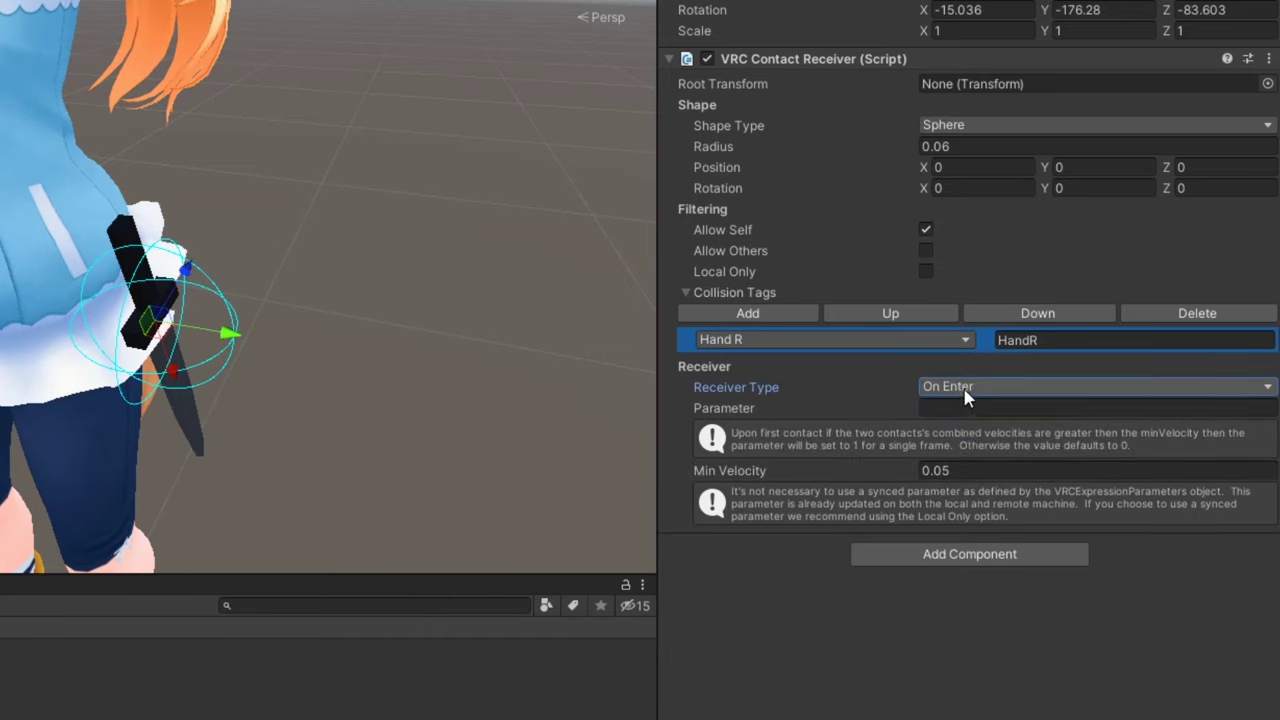
pyautogui.click(964, 389)
pyautogui.click(968, 408)
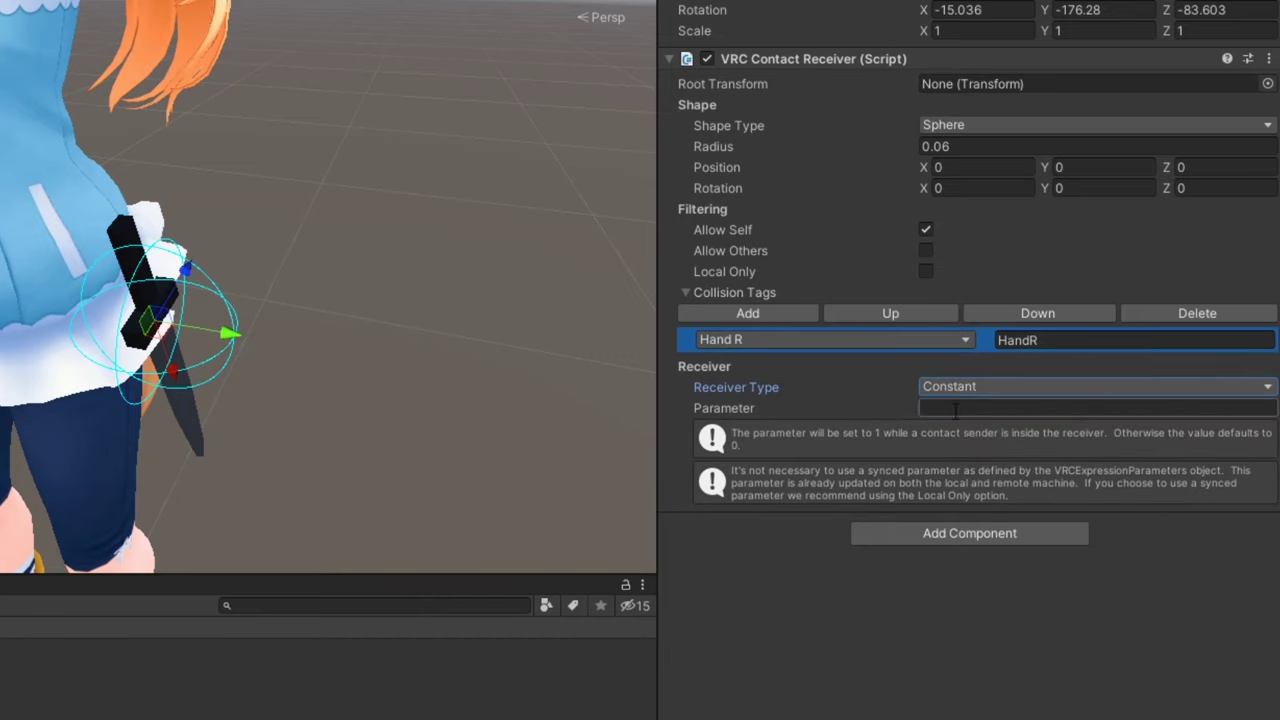
pyautogui.click(950, 406)
pyautogui.write('PropGrab')
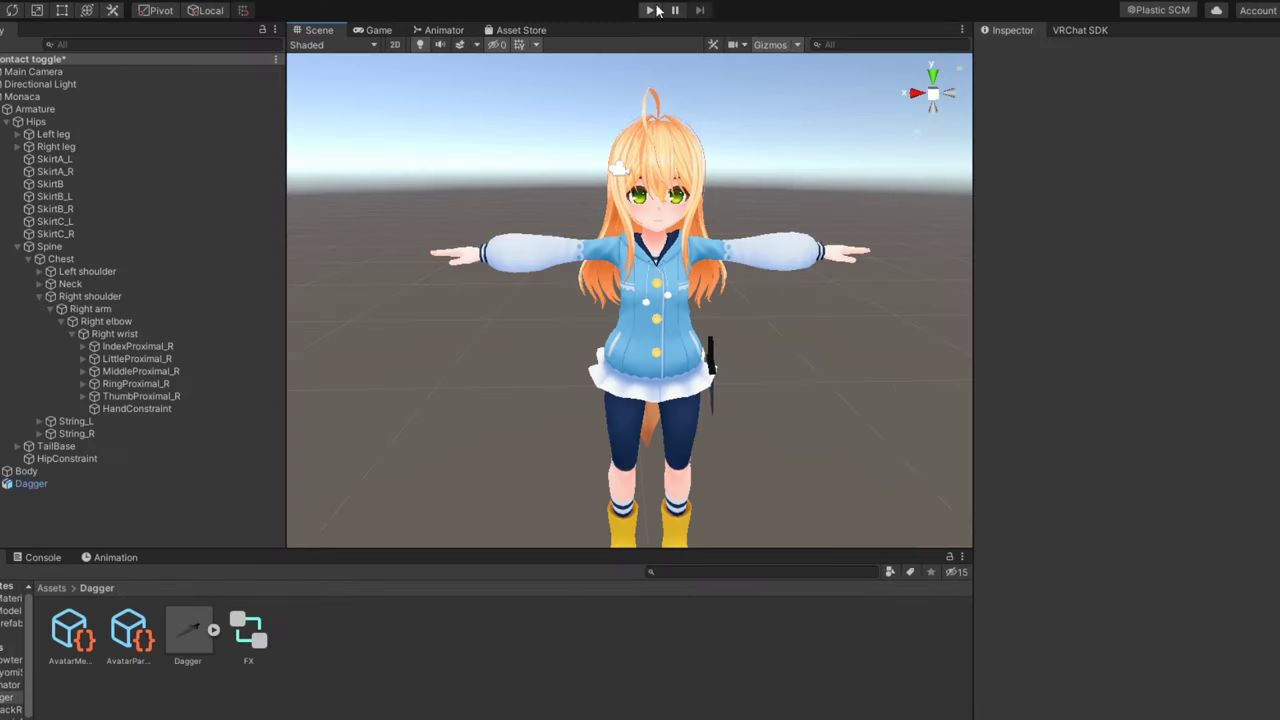
# In Play mode, create the PropinHand clip keying Hand weight 1 and Hip weight 0
pyautogui.click(651, 10)
pyautogui.click(319, 30)
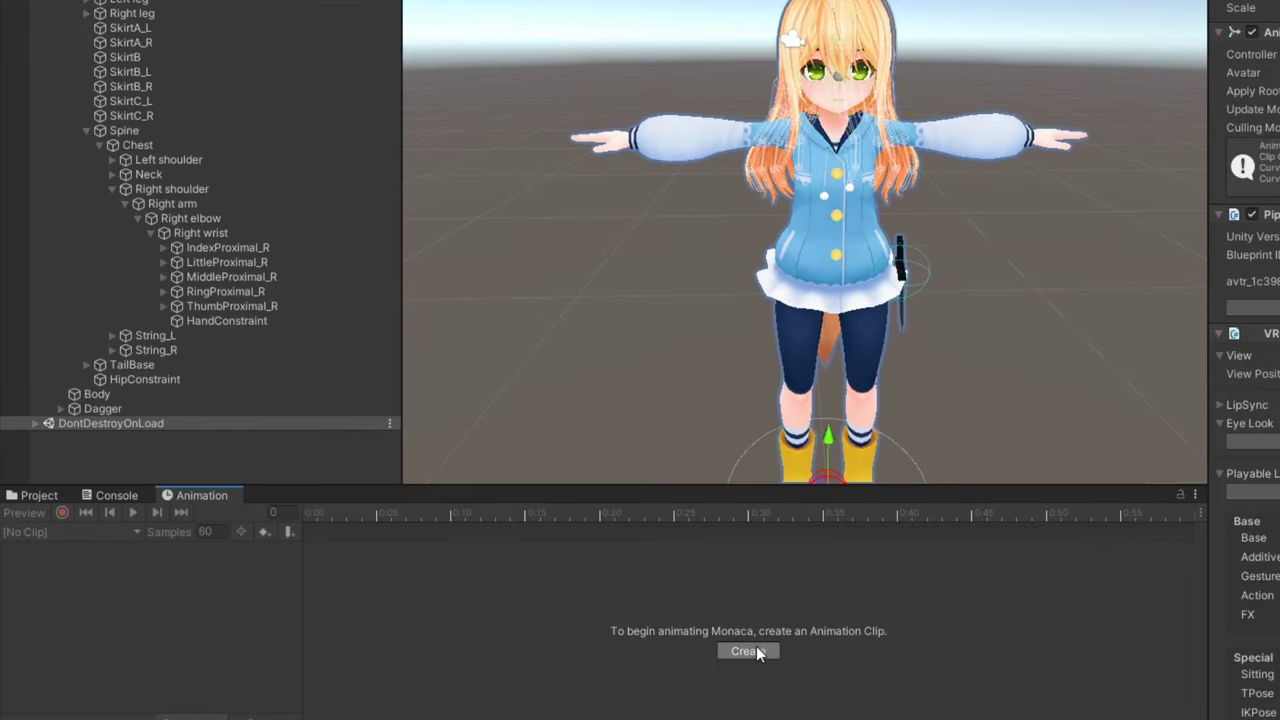
pyautogui.click(748, 651)
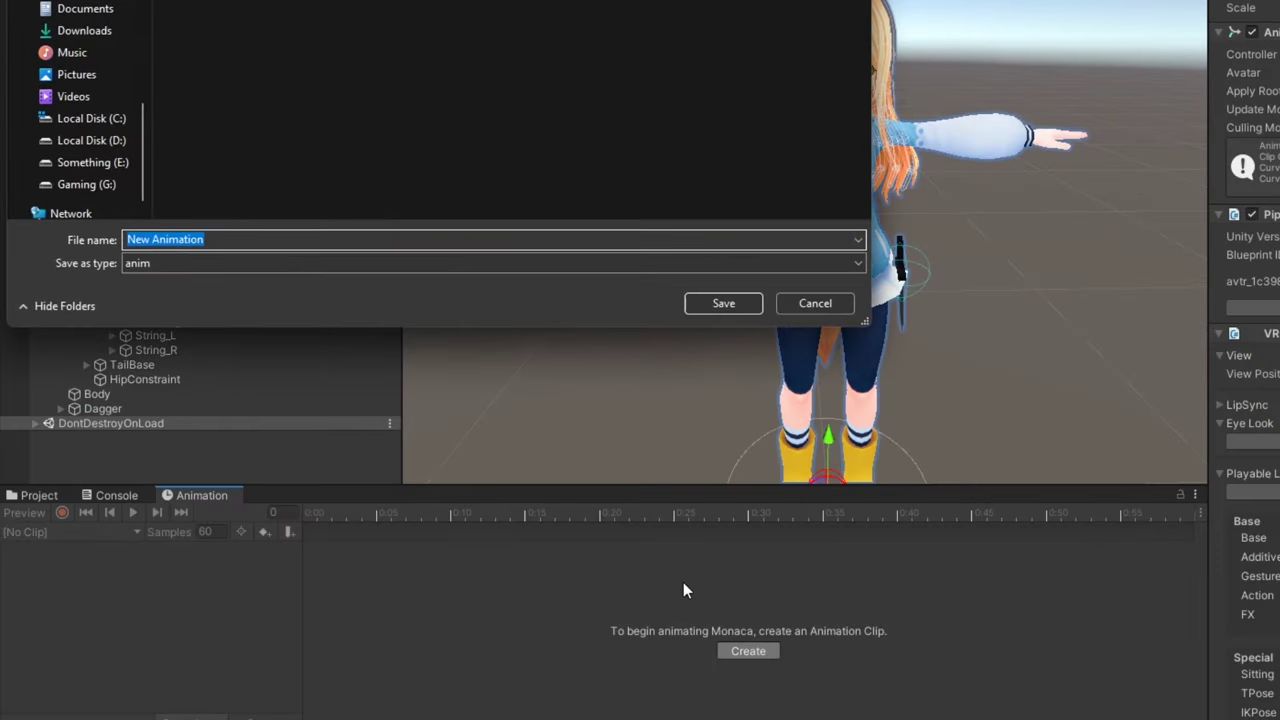
pyautogui.write('PropinHa')
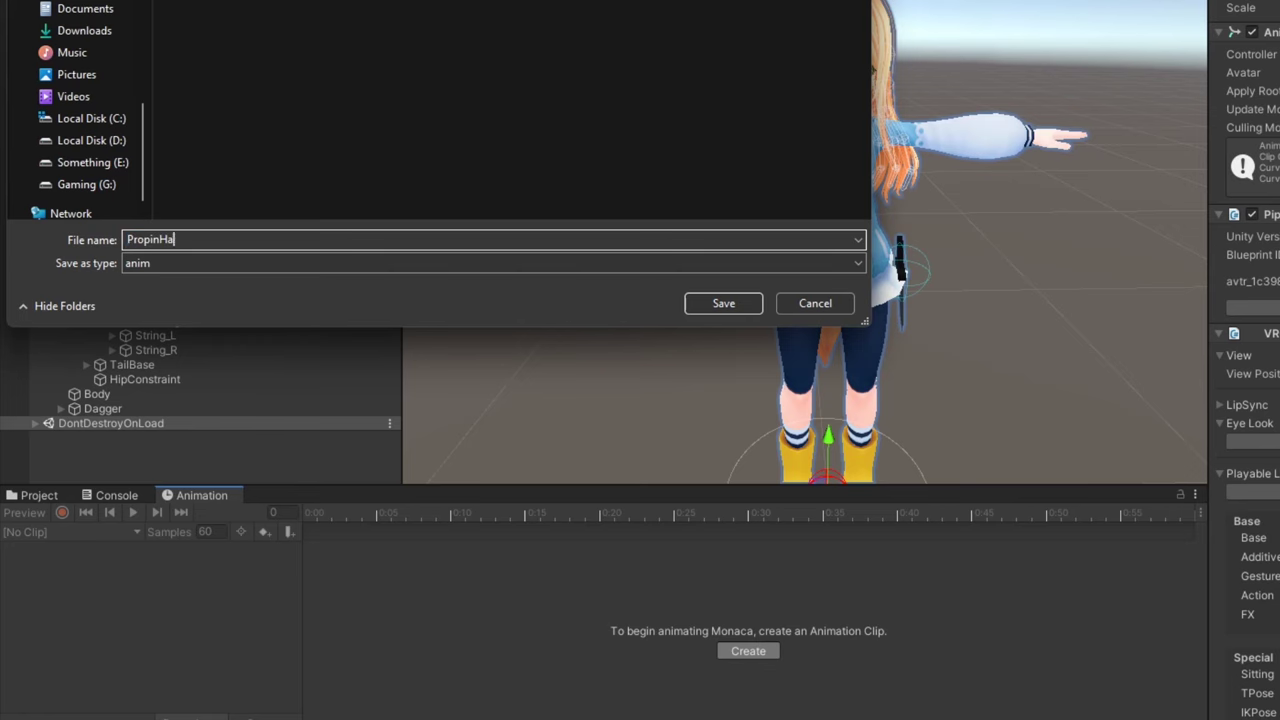
pyautogui.write('nd')
pyautogui.press('Return')
pyautogui.click(62, 512)
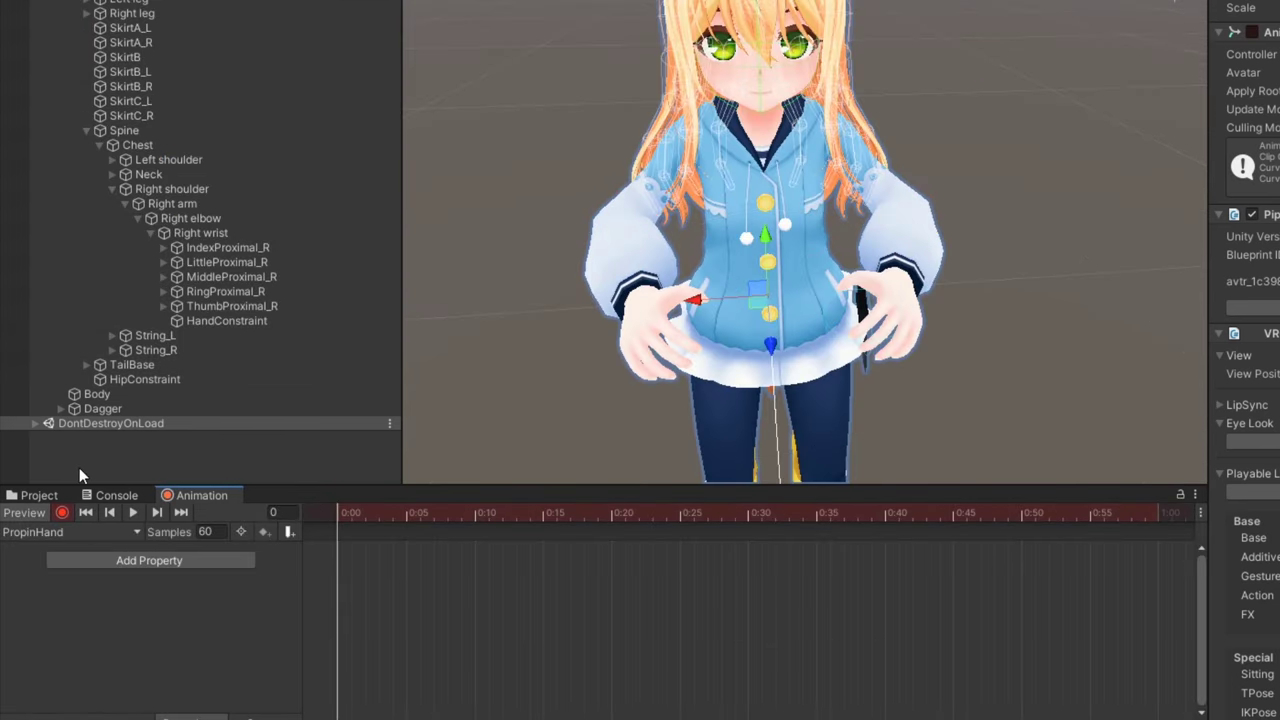
pyautogui.click(102, 408)
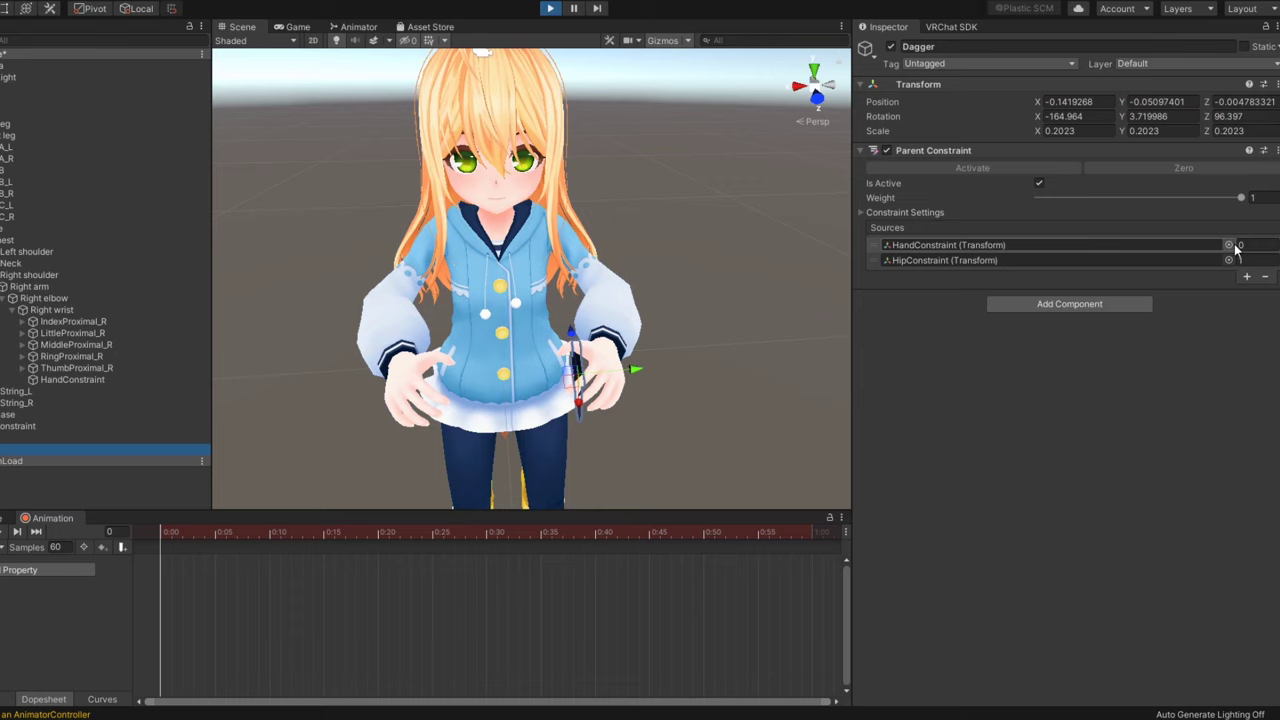
pyautogui.click(1238, 246)
pyautogui.write('1')
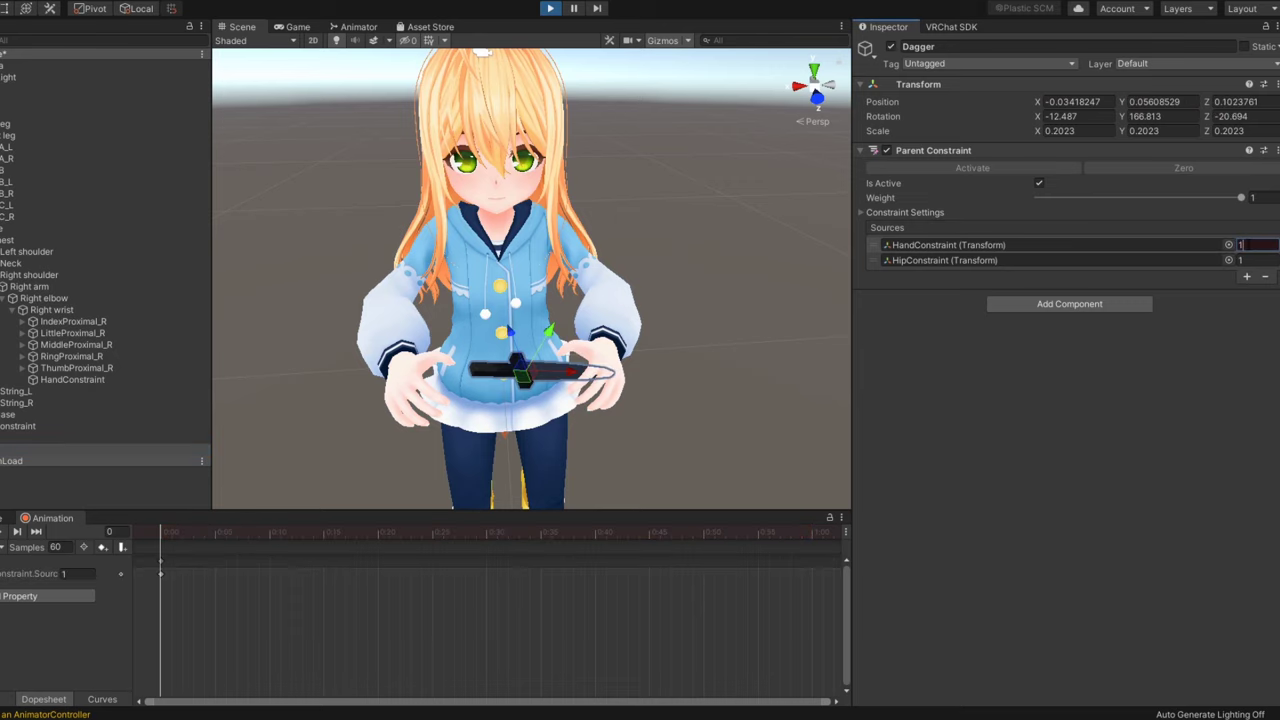
pyautogui.click(1255, 259)
pyautogui.write('0')
pyautogui.press('Return')
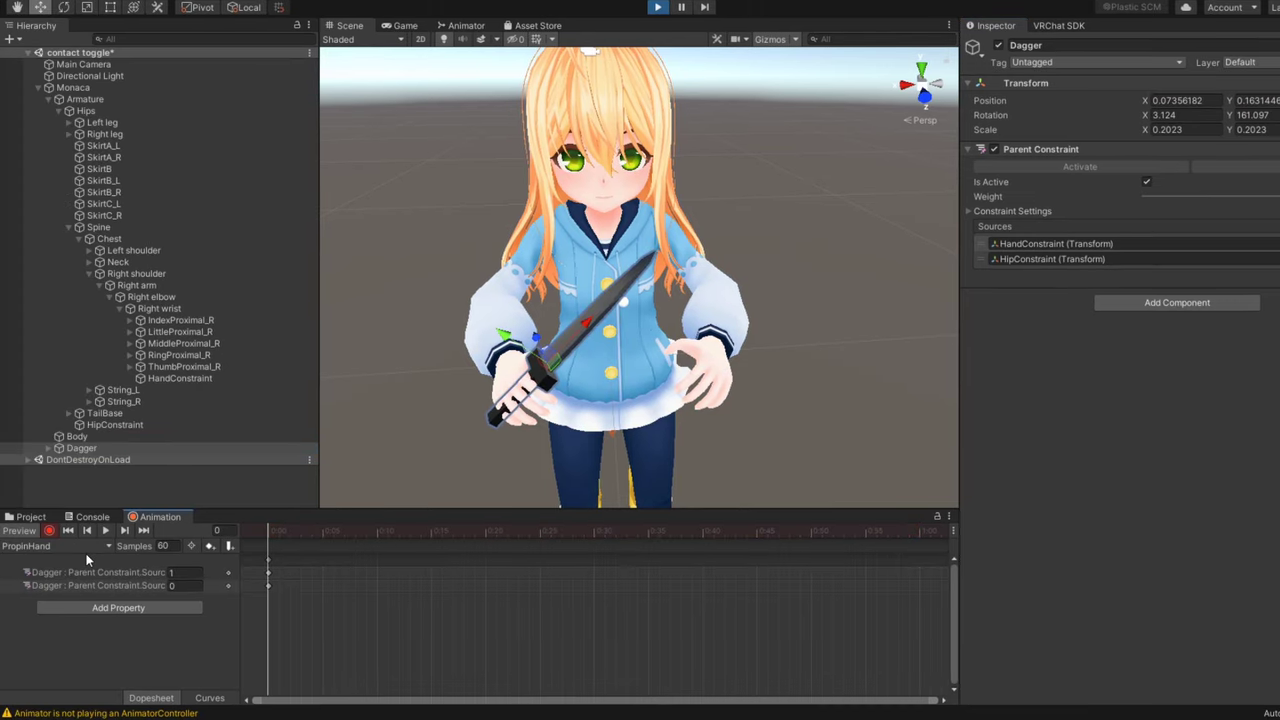
# Create the ProponHip clip keying Hand weight 0 and Hip weight 1, then exit Play mode
pyautogui.click(0, 546)
pyautogui.click(76, 584)
pyautogui.write('ProponHip')
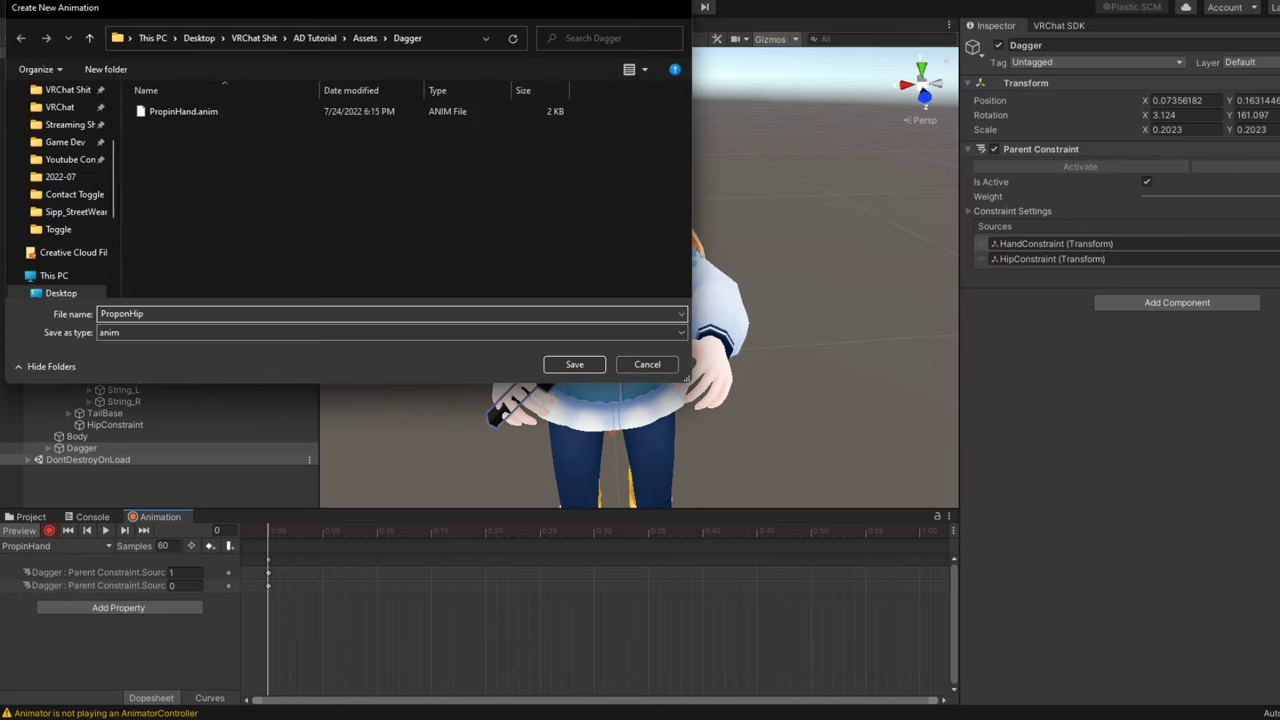
pyautogui.press('Return')
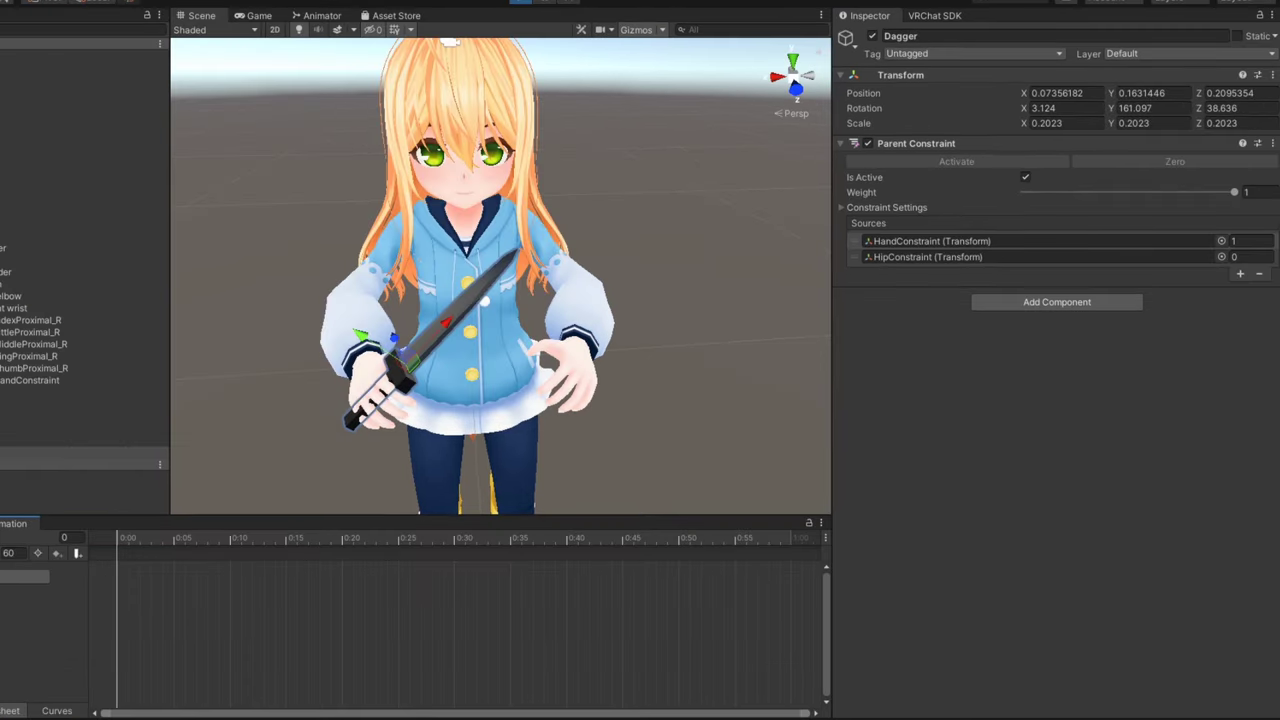
pyautogui.click(1245, 241)
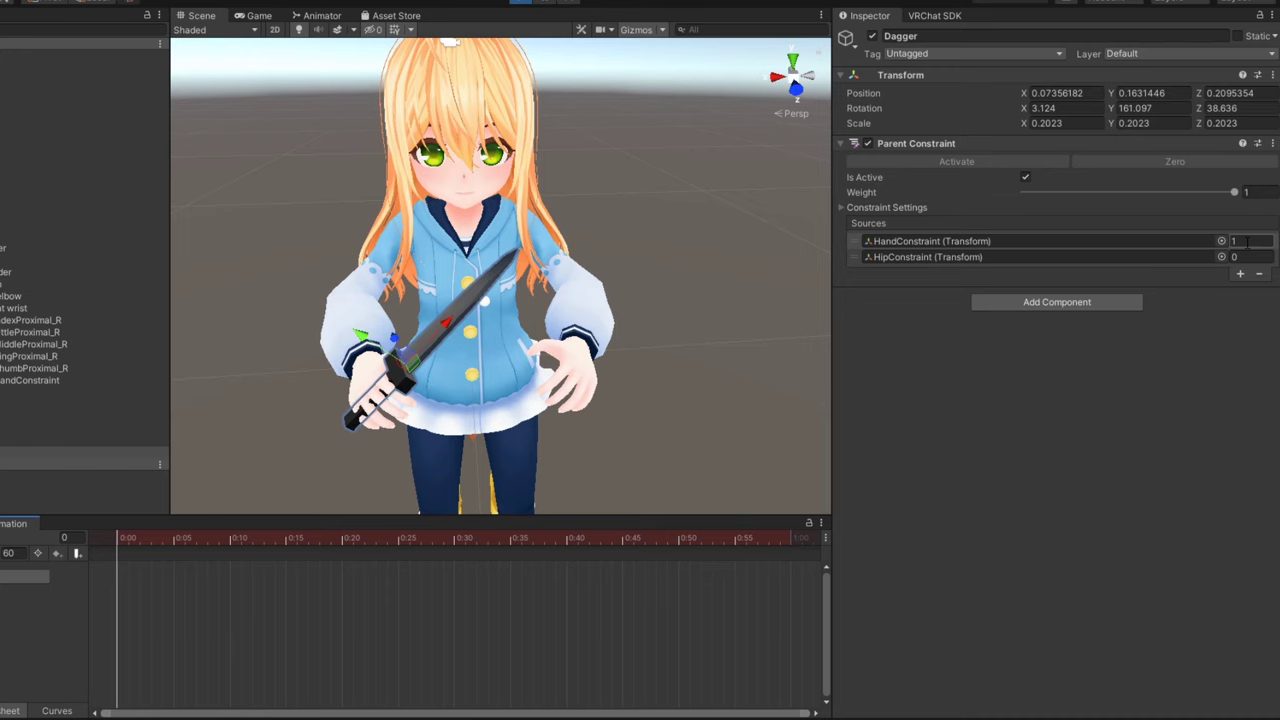
pyautogui.write('0')
pyautogui.press('Tab')
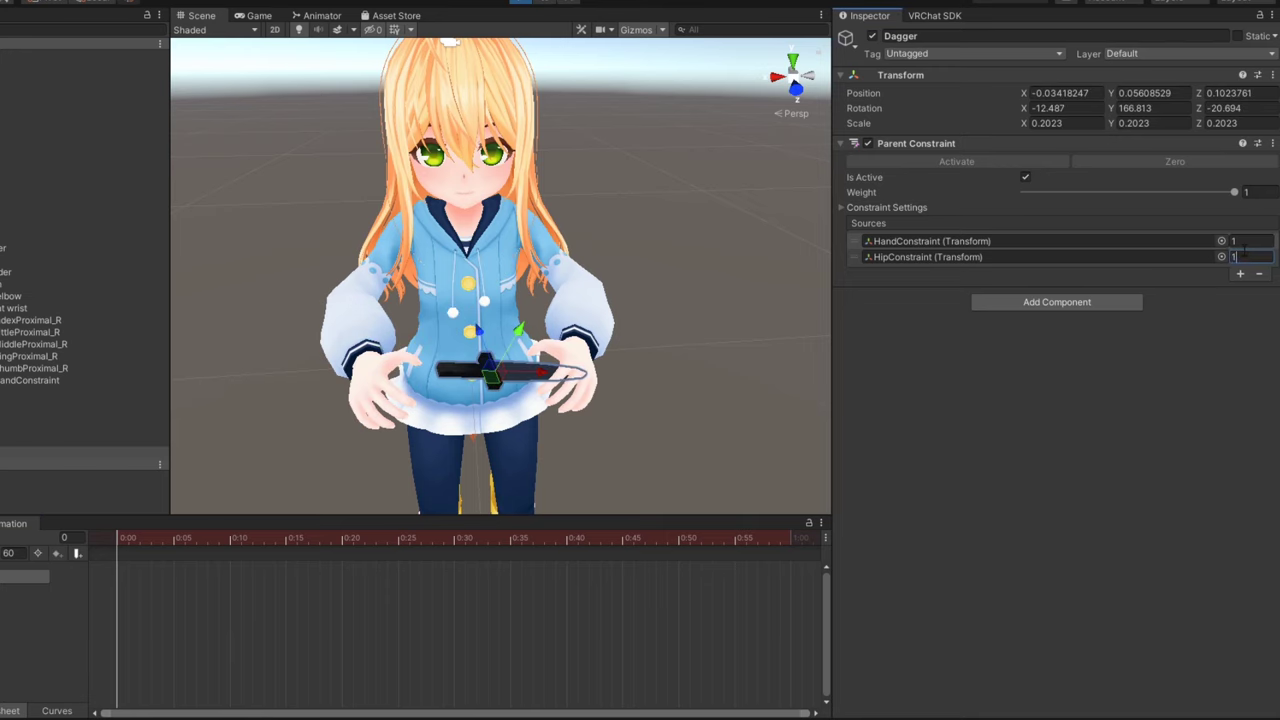
pyautogui.write('1')
pyautogui.press('Return')
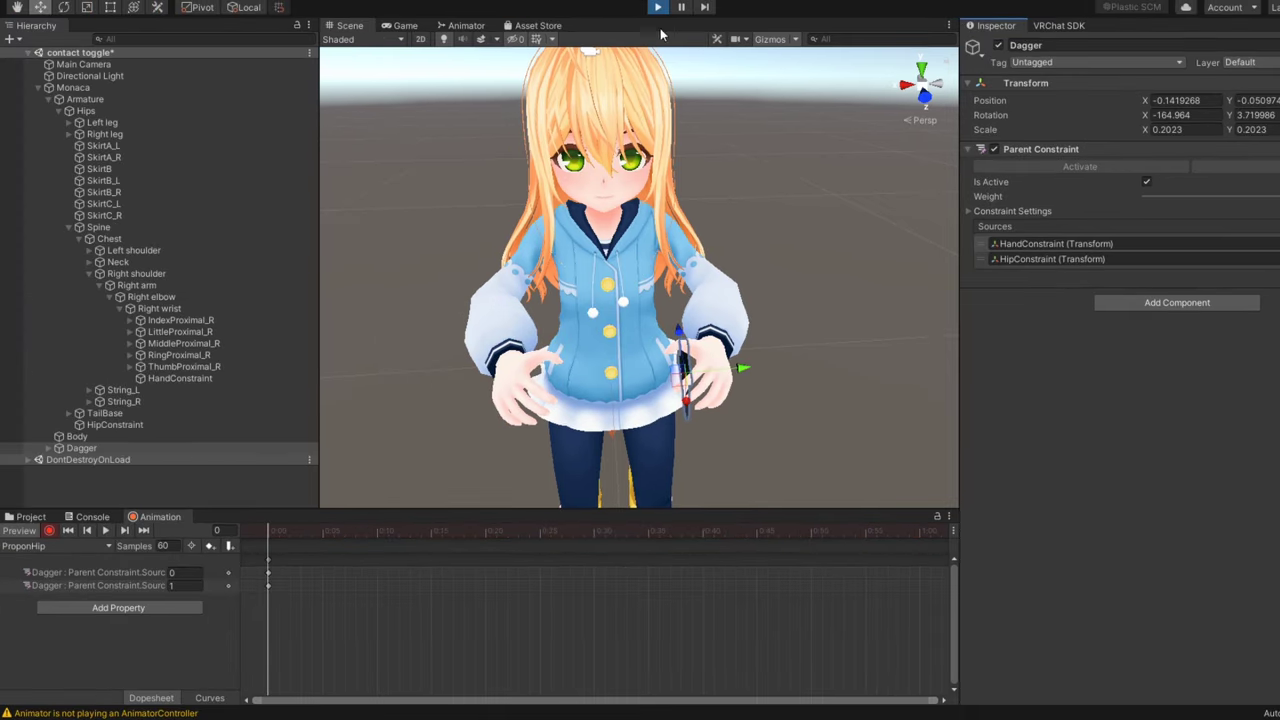
pyautogui.click(658, 8)
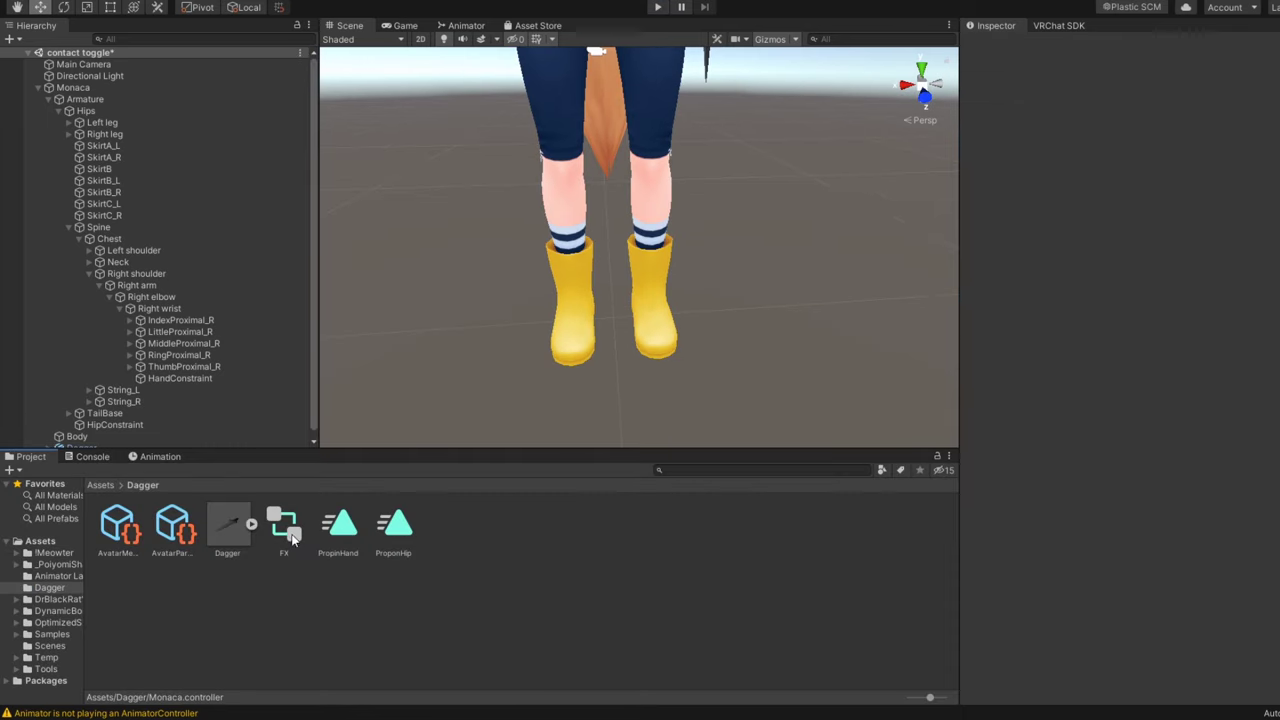
# Open the Dagger FX controller and add a Bool parameter named PropGrab
pyautogui.doubleClick(285, 530)
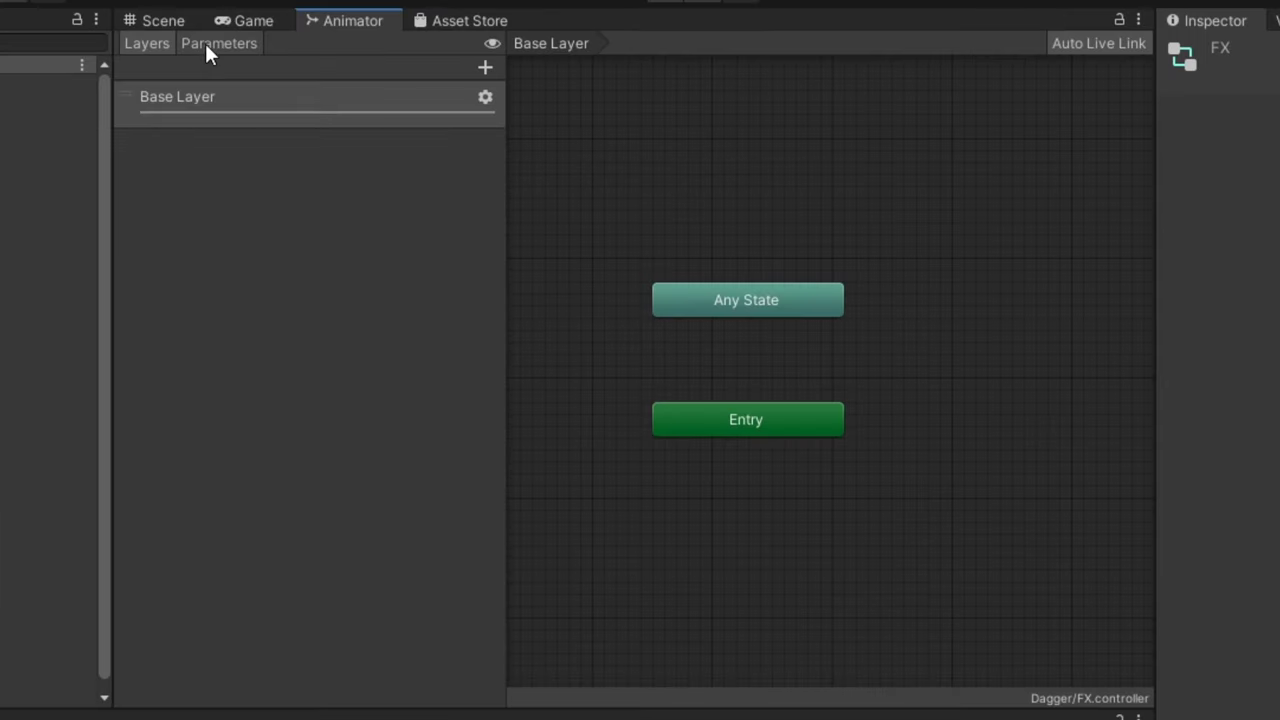
pyautogui.click(375, 40)
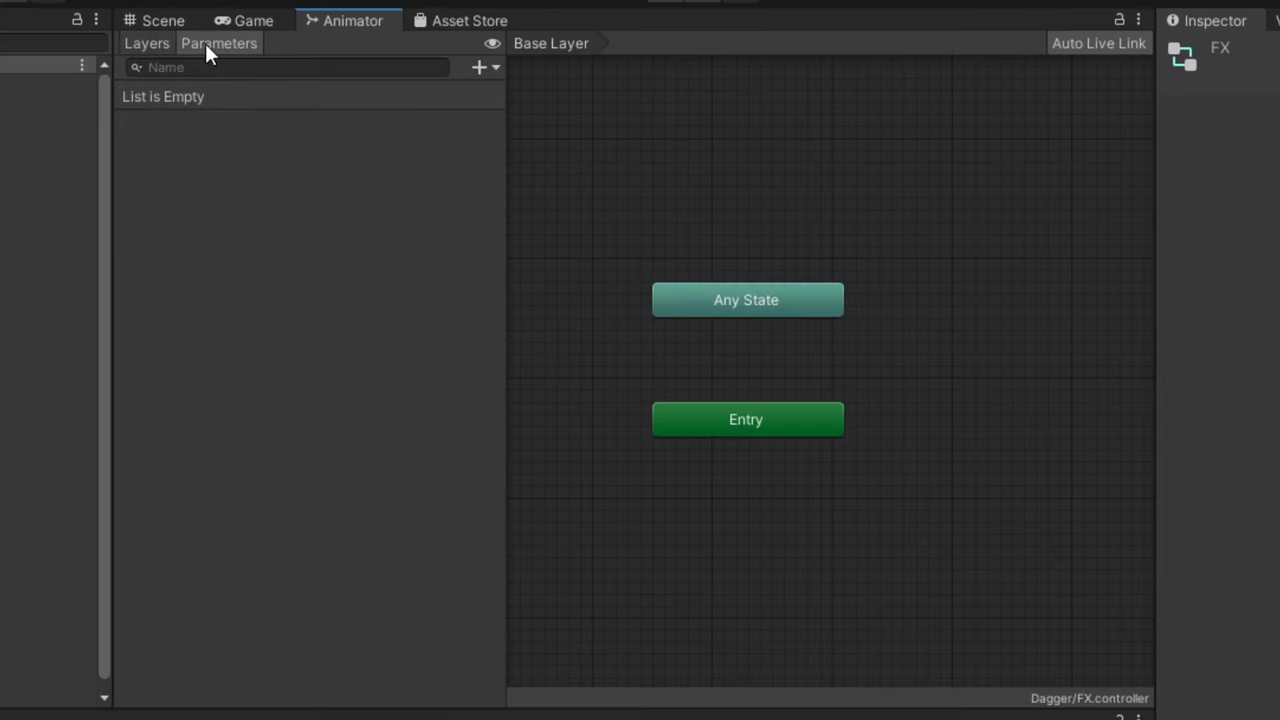
pyautogui.click(482, 66)
pyautogui.click(492, 147)
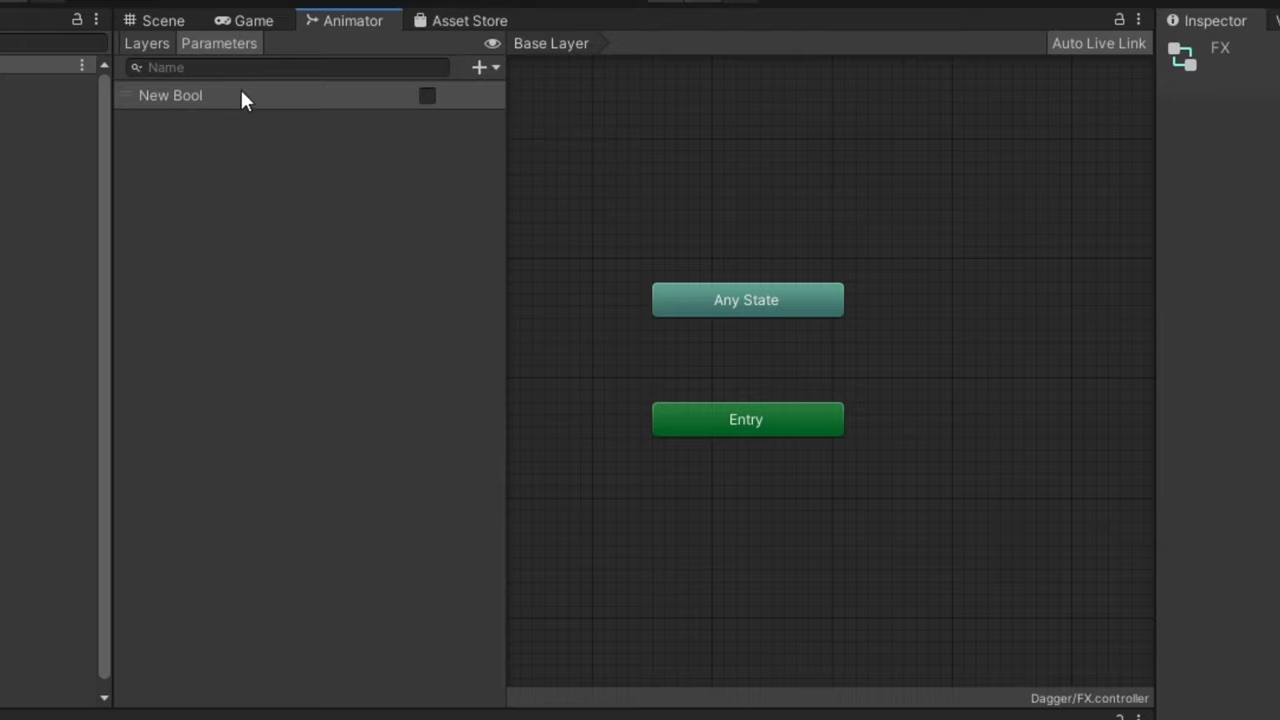
pyautogui.write('Pr')
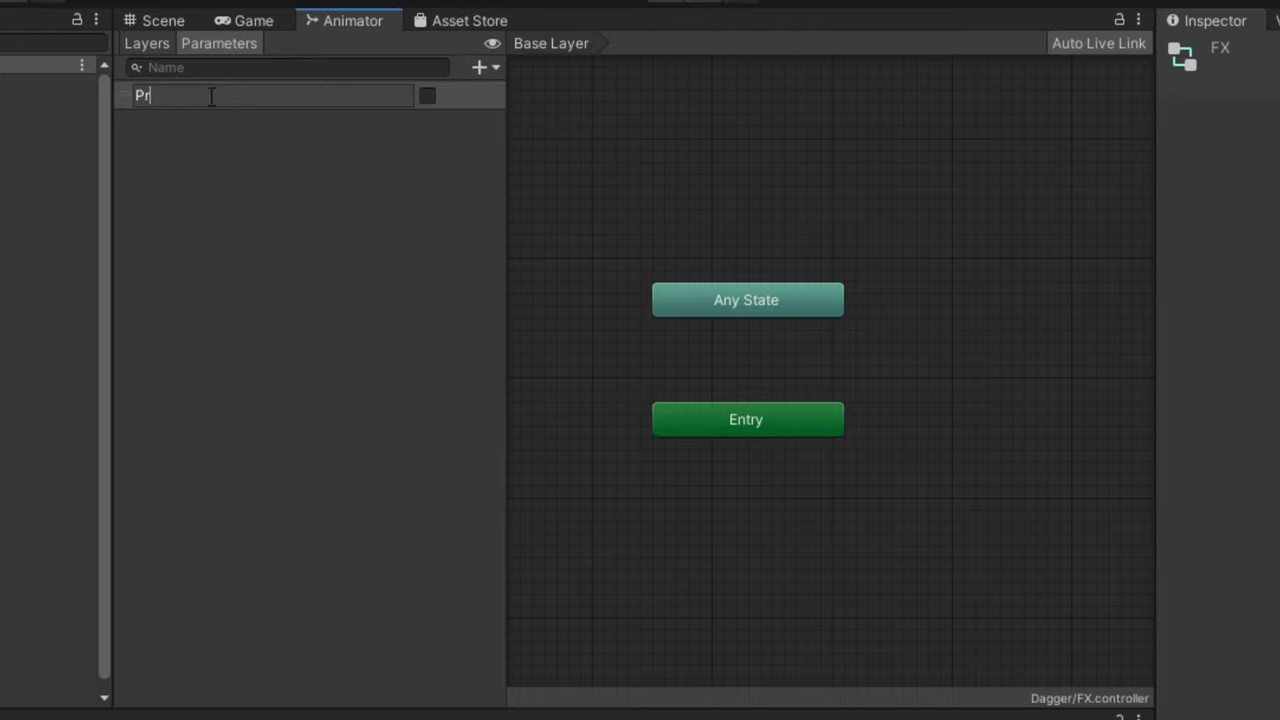
pyautogui.write('opGrab')
pyautogui.press('Return')
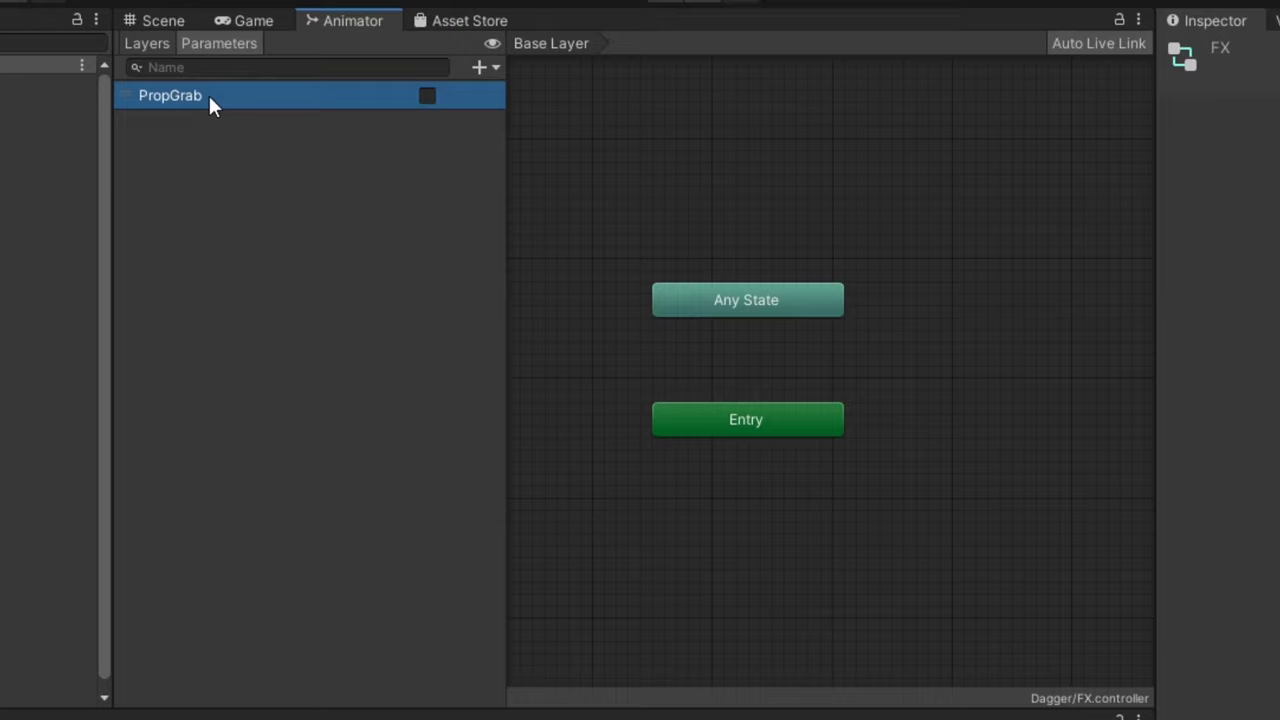
# Add a second Bool parameter named Prop
pyautogui.click(489, 68)
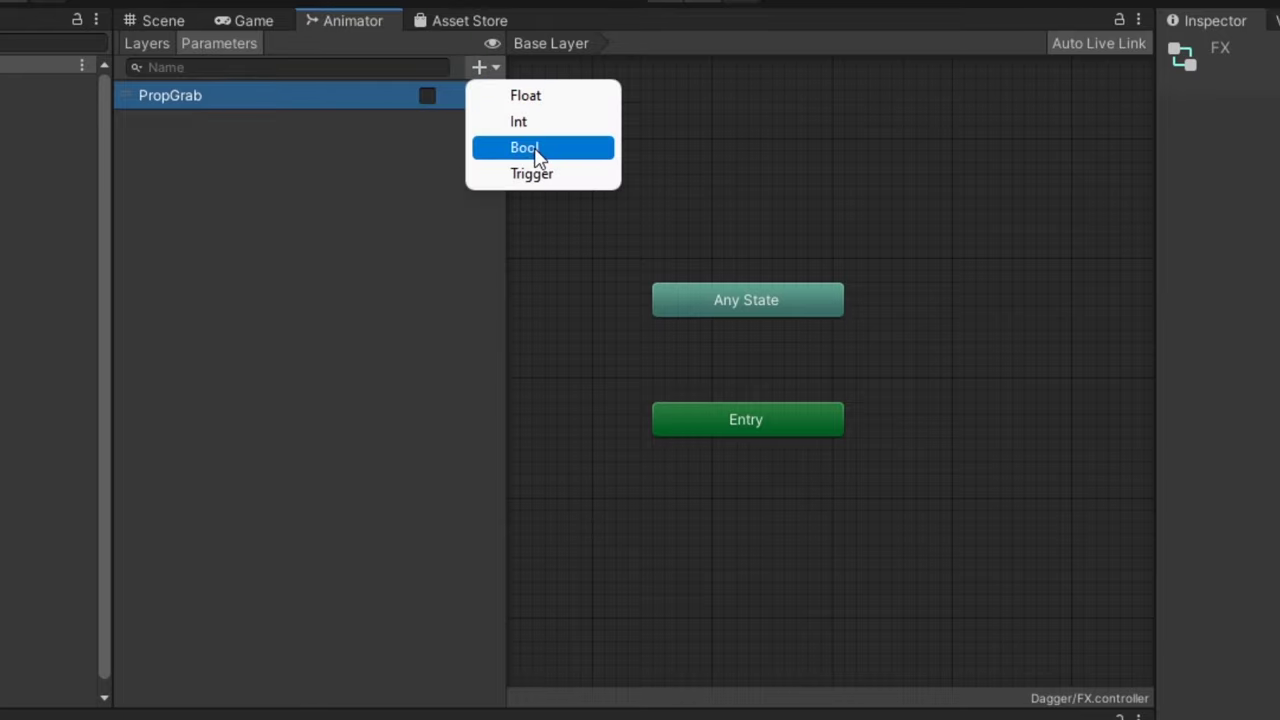
pyautogui.click(530, 150)
pyautogui.write('Prop')
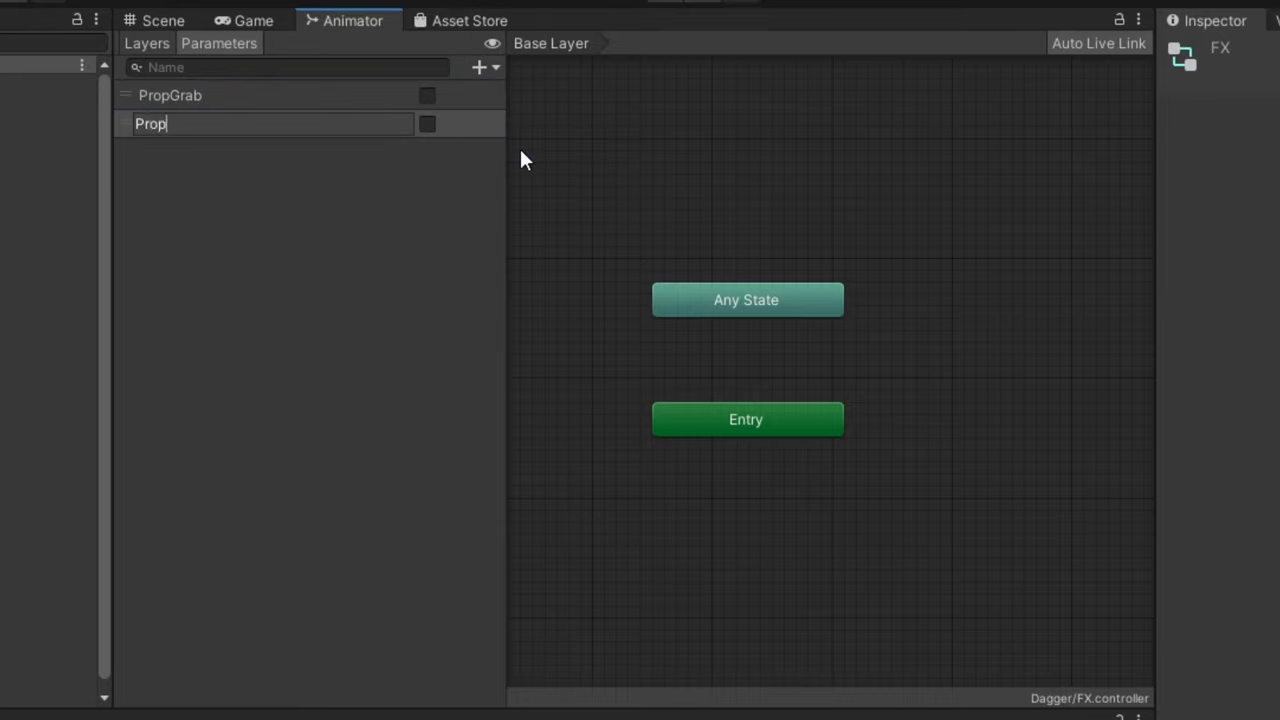
pyautogui.press('Return')
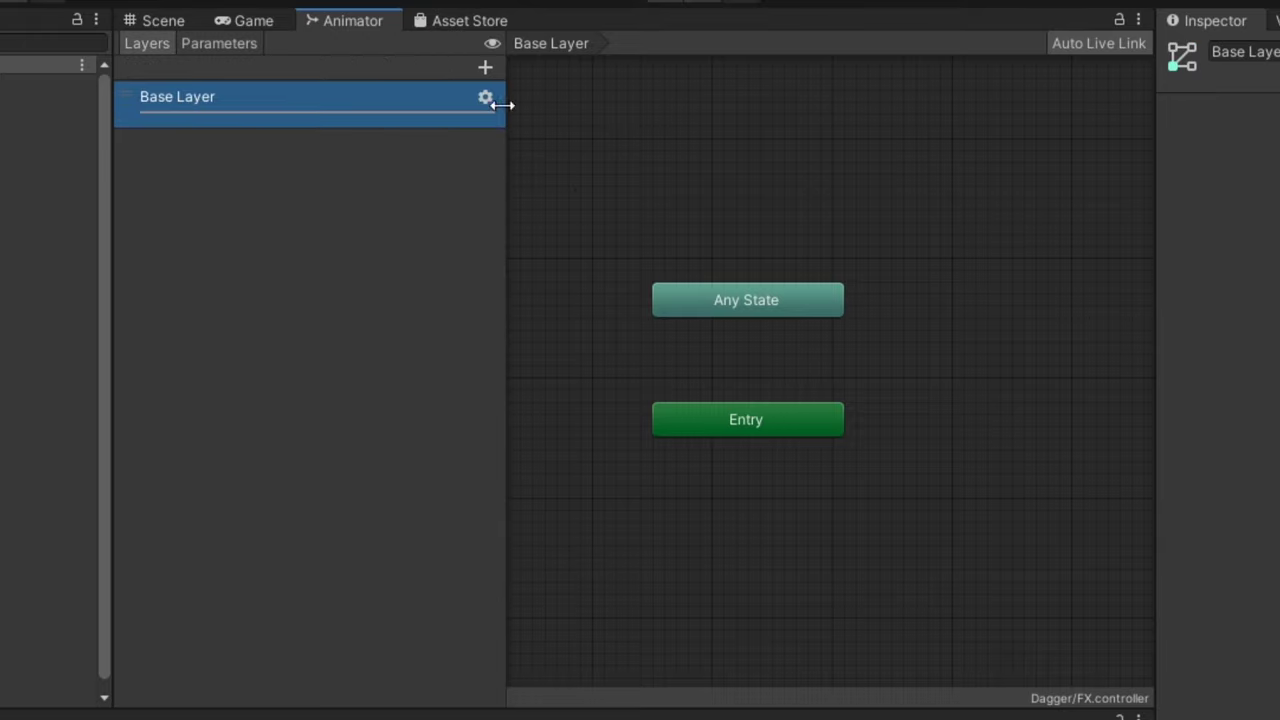
# Add two new layers to the FX controller, each with weight 1
pyautogui.click(485, 69)
pyautogui.click(485, 69)
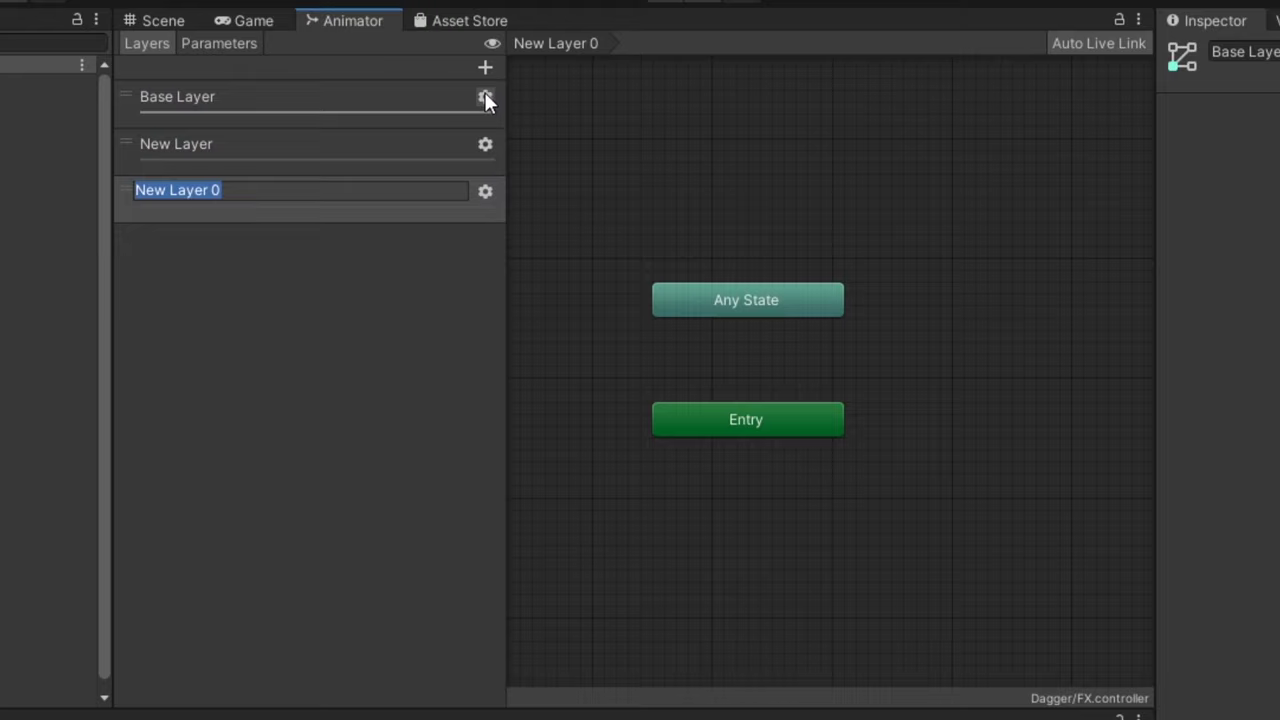
pyautogui.click(485, 144)
pyautogui.moveTo(648, 149); pyautogui.dragTo(808, 146)
pyautogui.click(485, 191)
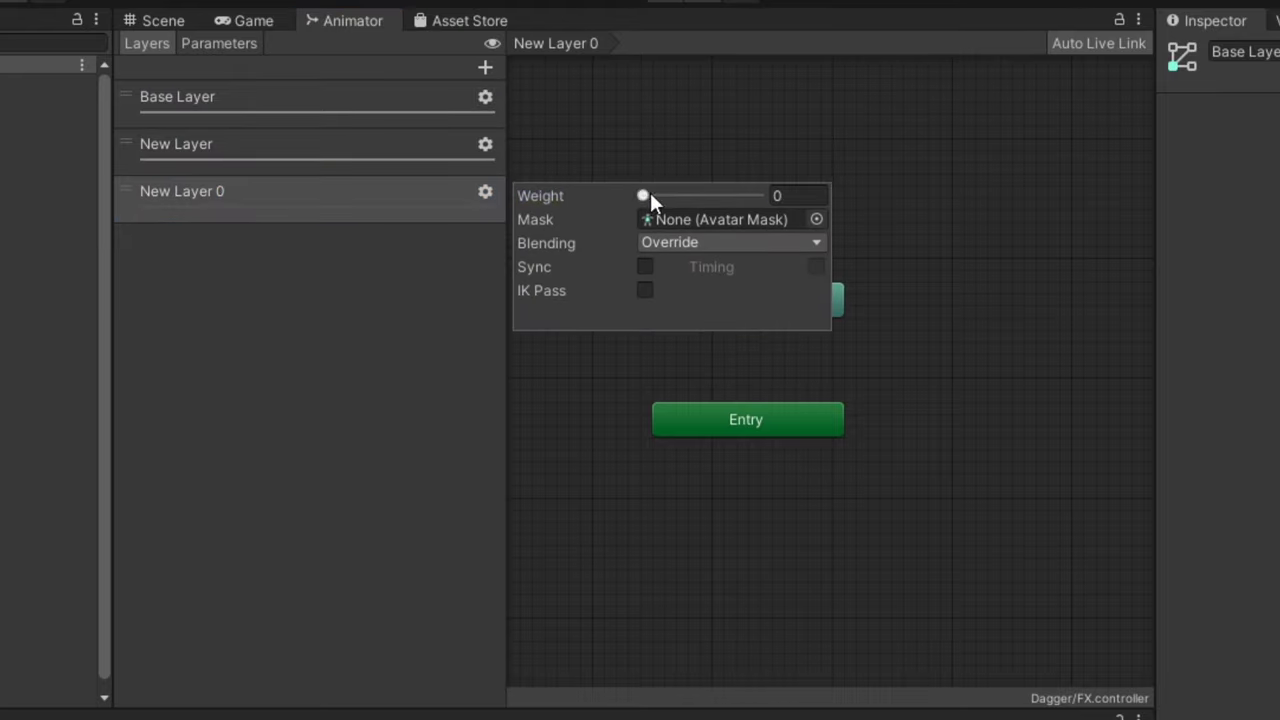
pyautogui.moveTo(646, 192); pyautogui.dragTo(790, 192)
# Rename the new layers Prop Toggle and Prop Contact
pyautogui.doubleClick(216, 143)
pyautogui.write('Prop Toggle')
pyautogui.doubleClick(220, 191)
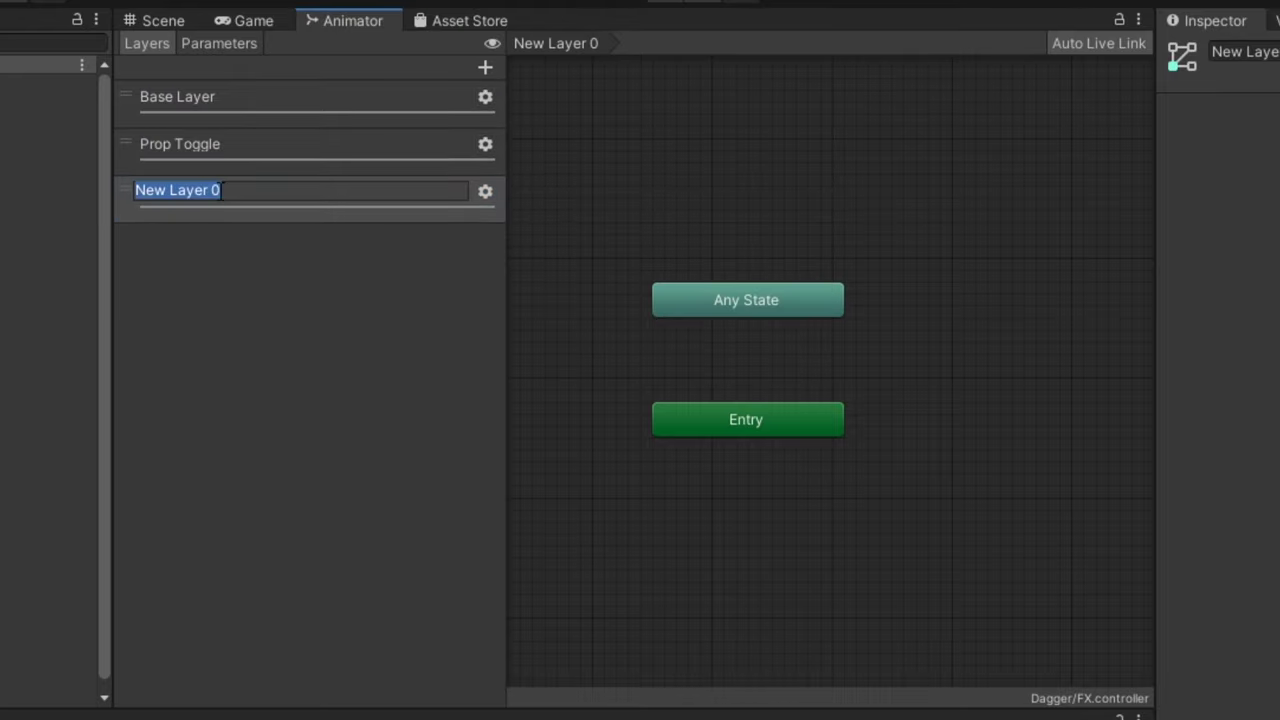
pyautogui.write('P')
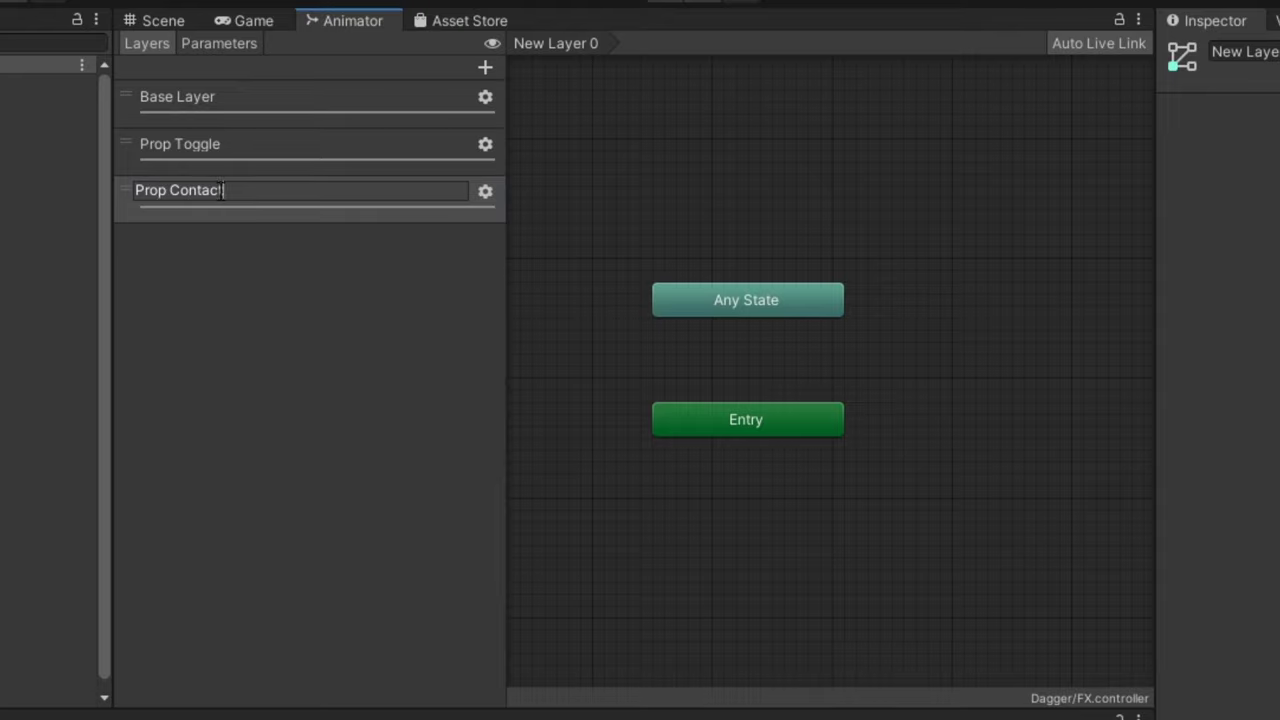
pyautogui.write('rop Contact')
pyautogui.press('Return')
pyautogui.click(255, 96)
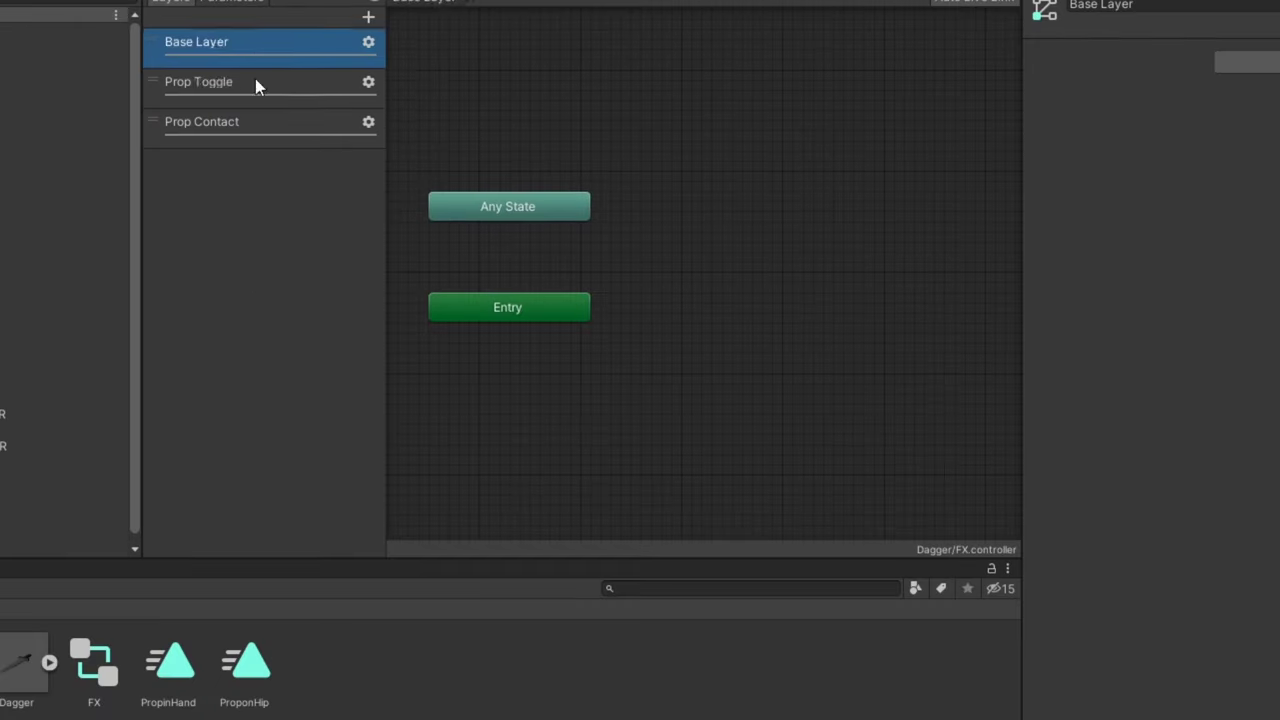
# Add ProponHip as the default state and PropinHand beside it in the Prop Toggle layer
pyautogui.click(255, 144)
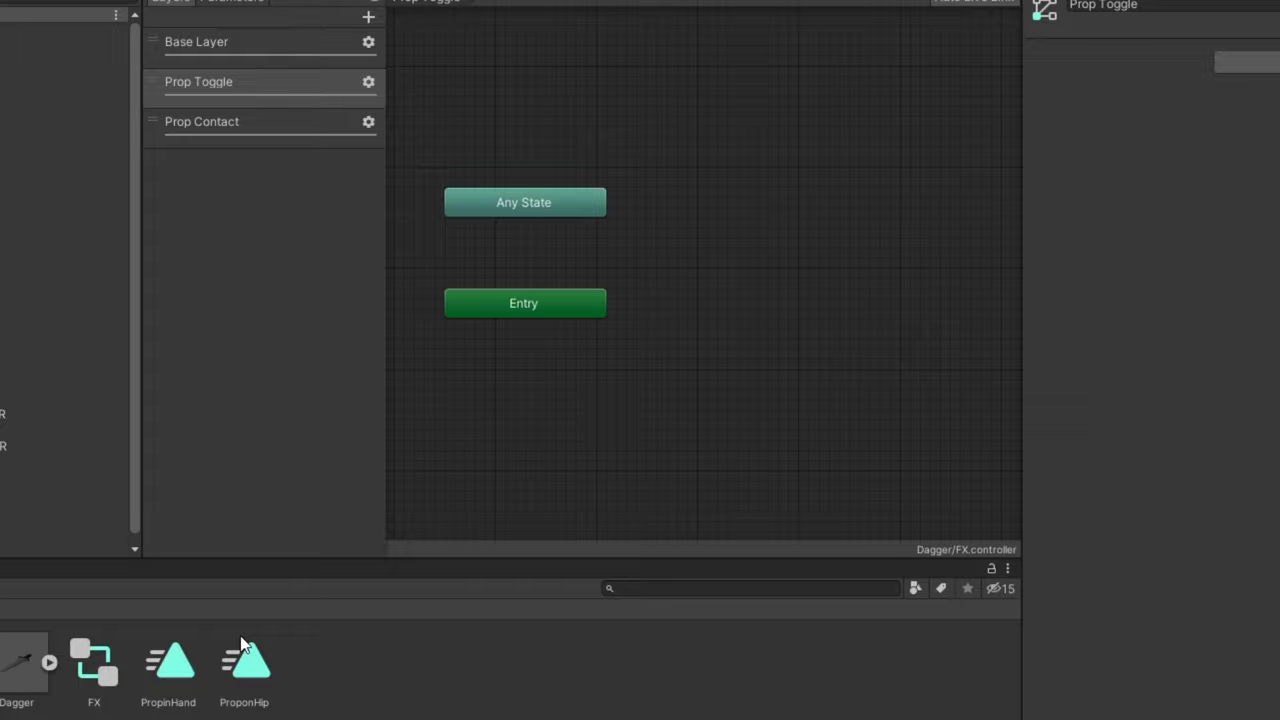
pyautogui.moveTo(242, 645); pyautogui.dragTo(646, 294)
pyautogui.moveTo(646, 294); pyautogui.dragTo(552, 308, button='middle')
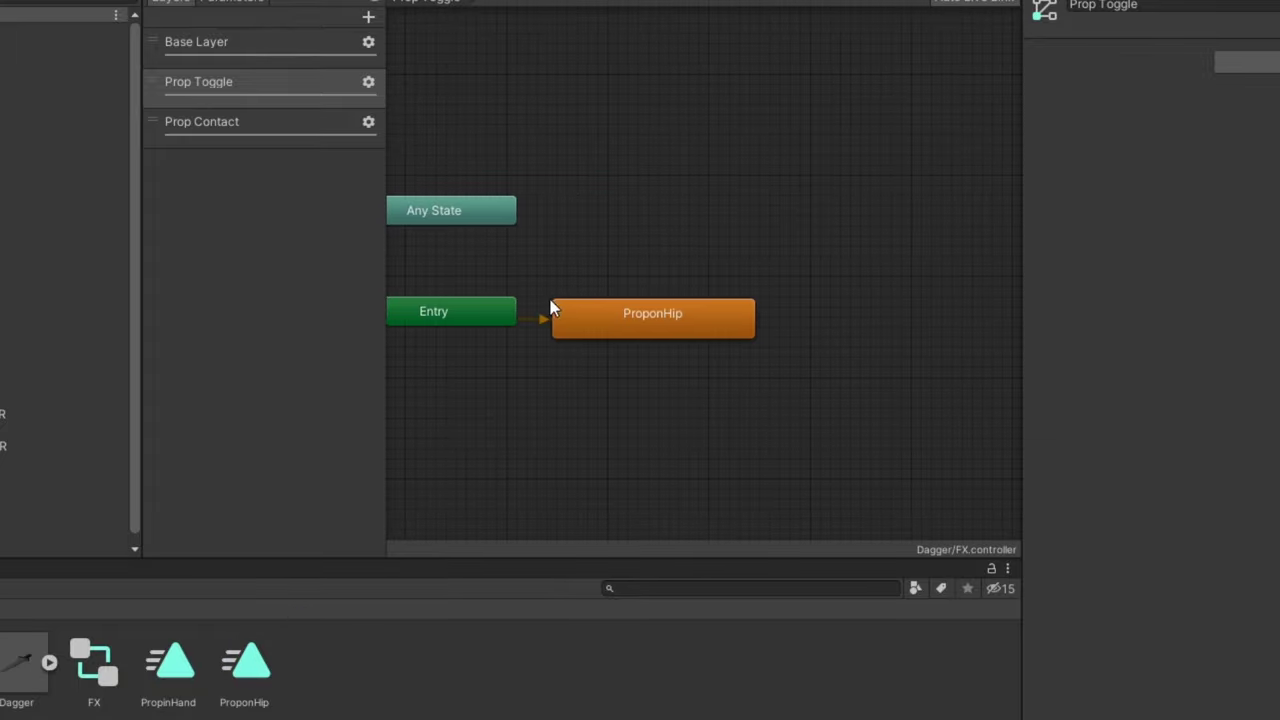
pyautogui.moveTo(185, 677); pyautogui.dragTo(604, 477)
pyautogui.moveTo(810, 312); pyautogui.dragTo(813, 298)
pyautogui.scroll(1, 813, 298)
# Link ProponHip and PropinHand both ways: Prop true to hand, Prop false back to hip
pyautogui.rightClick(560, 310)
pyautogui.click(562, 307)
pyautogui.click(869, 325)
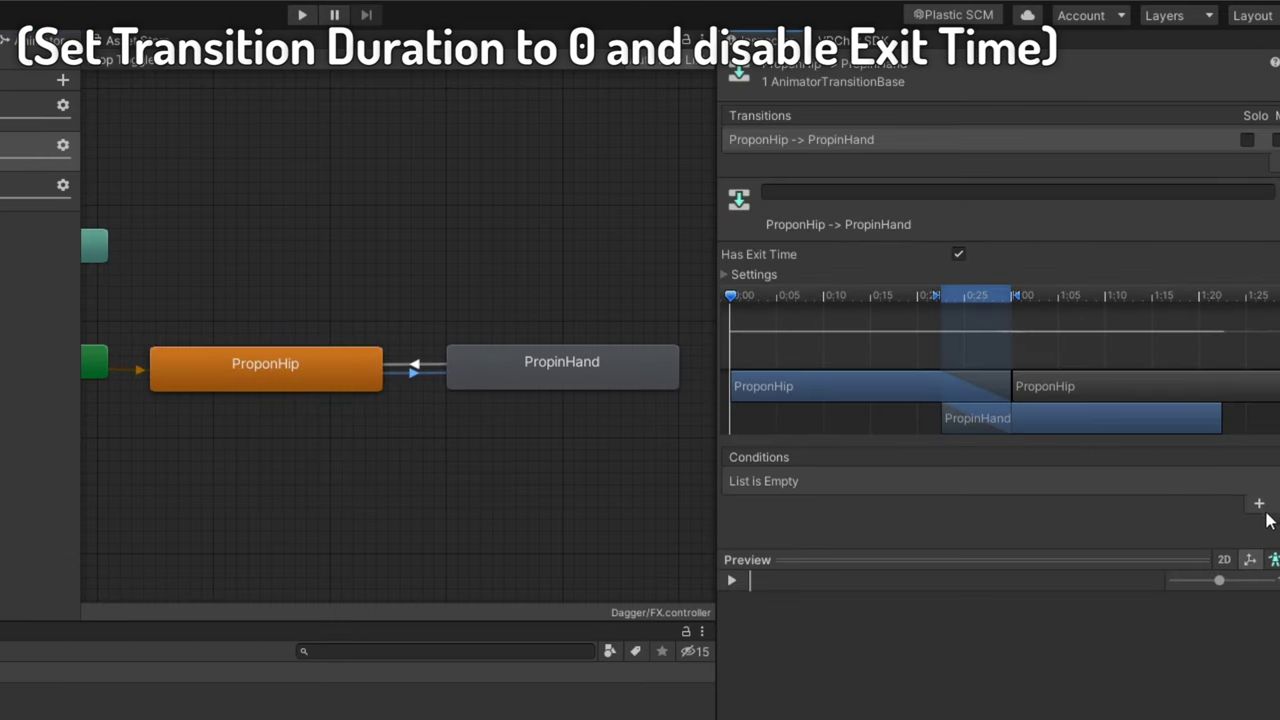
pyautogui.click(1259, 503)
pyautogui.click(414, 364)
pyautogui.click(1259, 503)
pyautogui.click(1060, 481)
pyautogui.click(1072, 523)
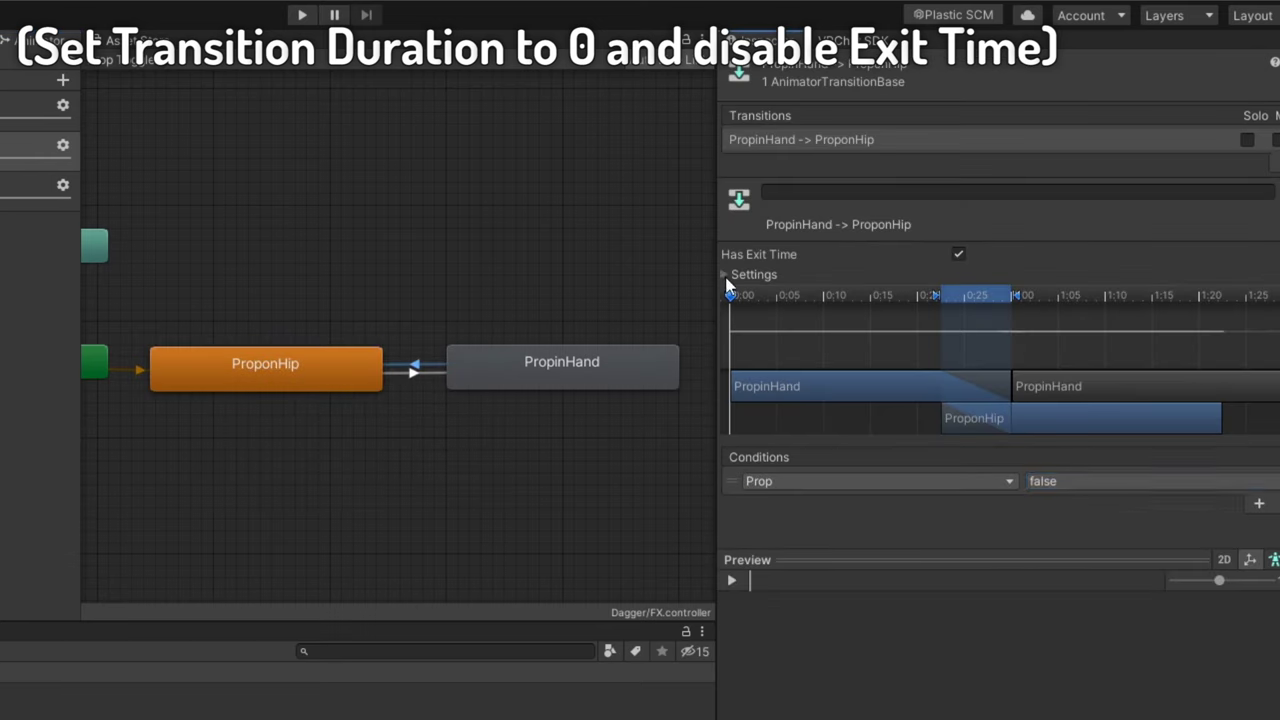
# Make the transitions instant: no exit time and 0 transition duration
pyautogui.click(726, 276)
pyautogui.click(416, 373)
pyautogui.click(413, 368)
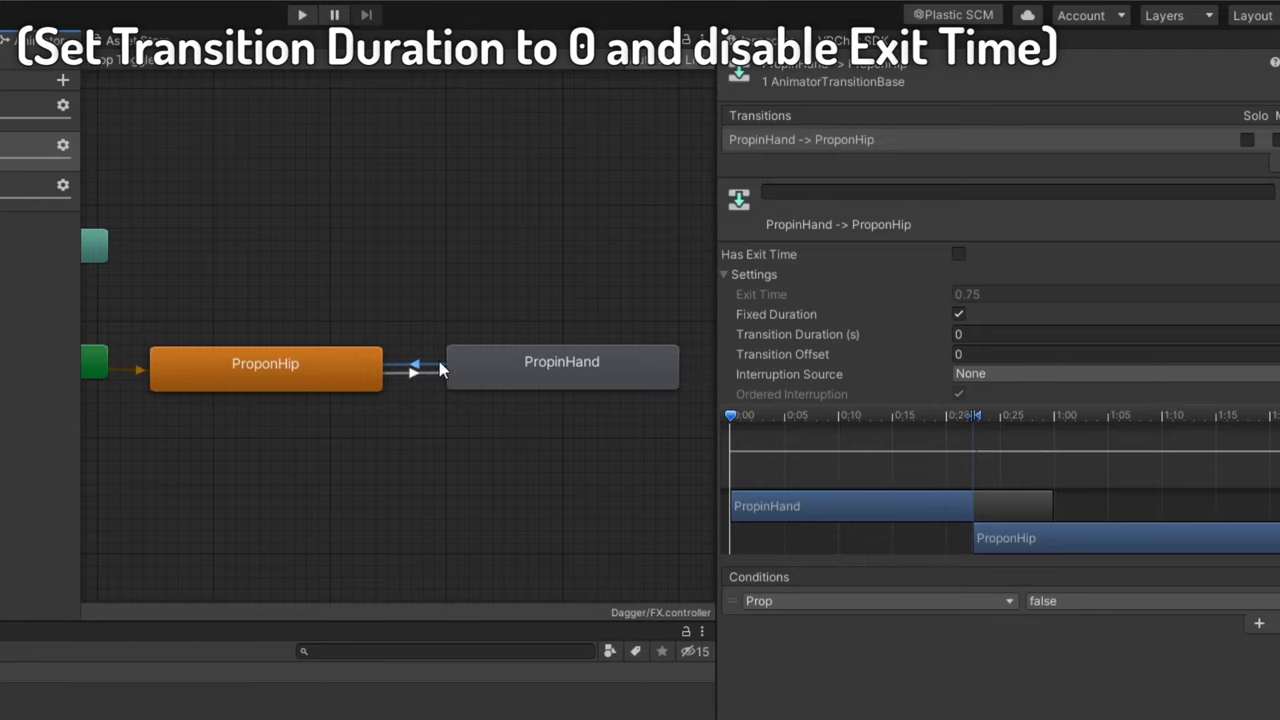
pyautogui.click(398, 376)
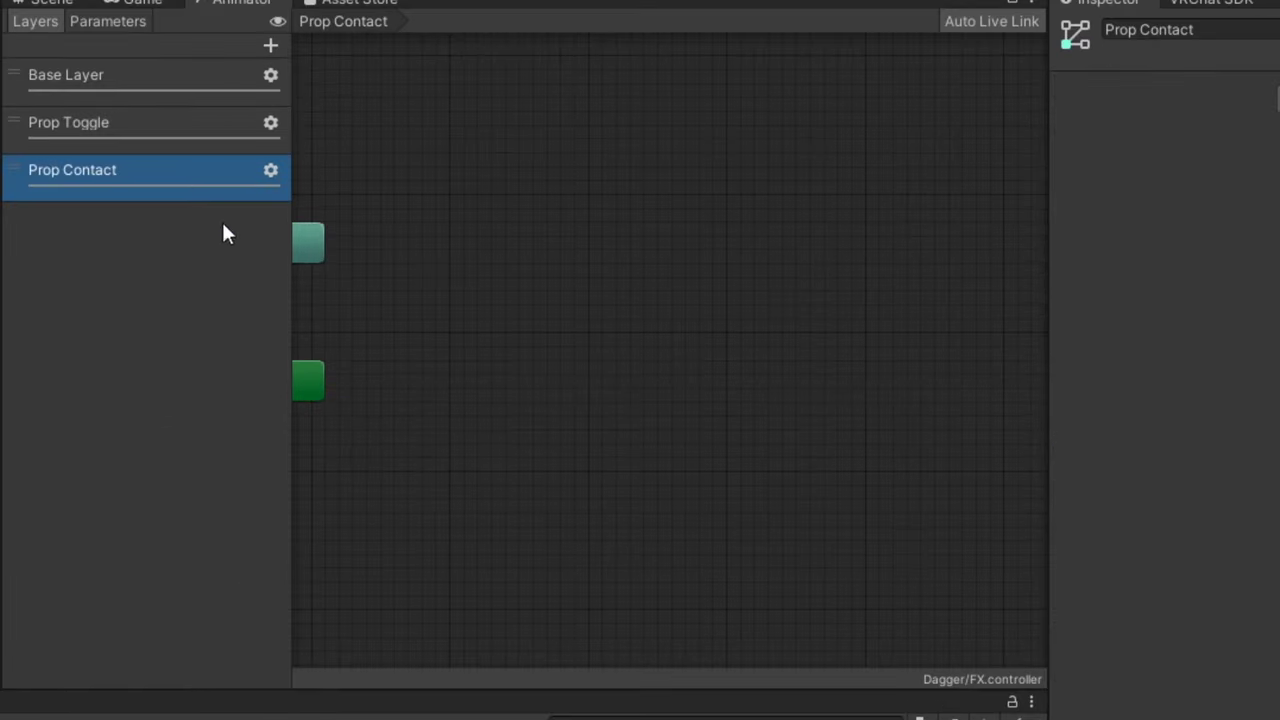
# Scroll the State Behaviors page down through Avatar Parameter Driver to its Set and Add operations
pyautogui.scroll(3, 483, 346)
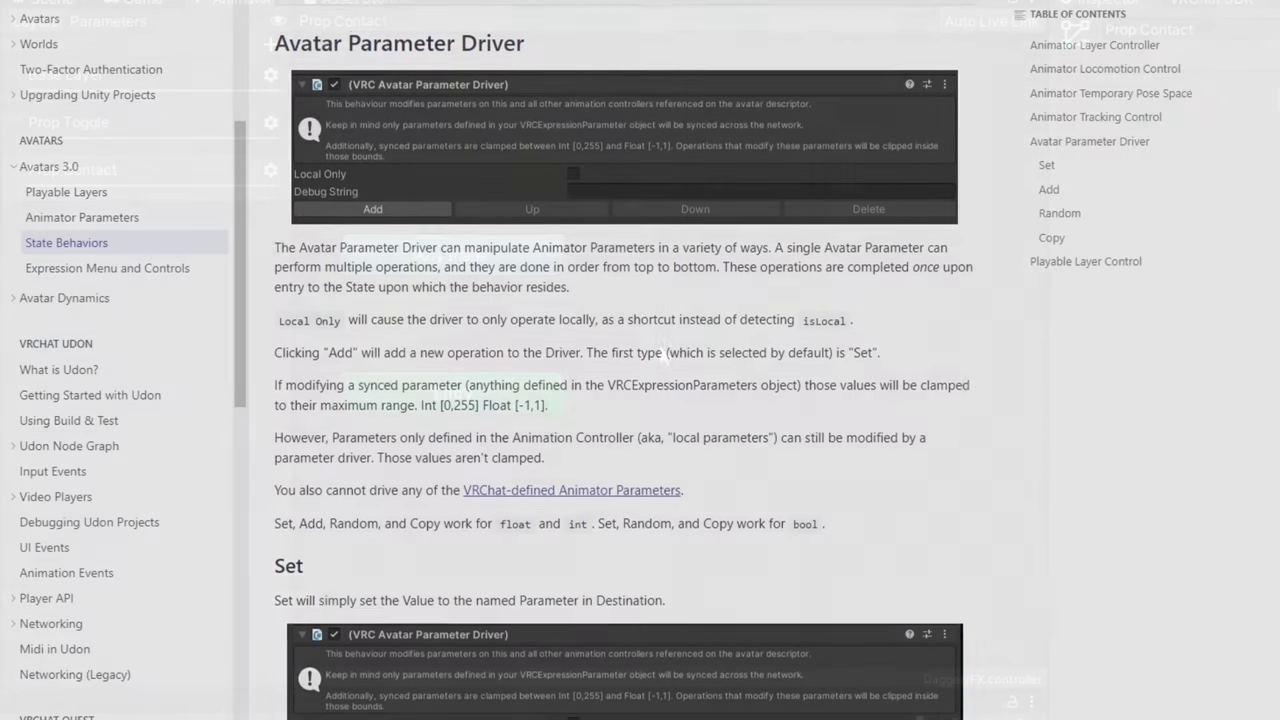
pyautogui.scroll(-2, 624, 368)
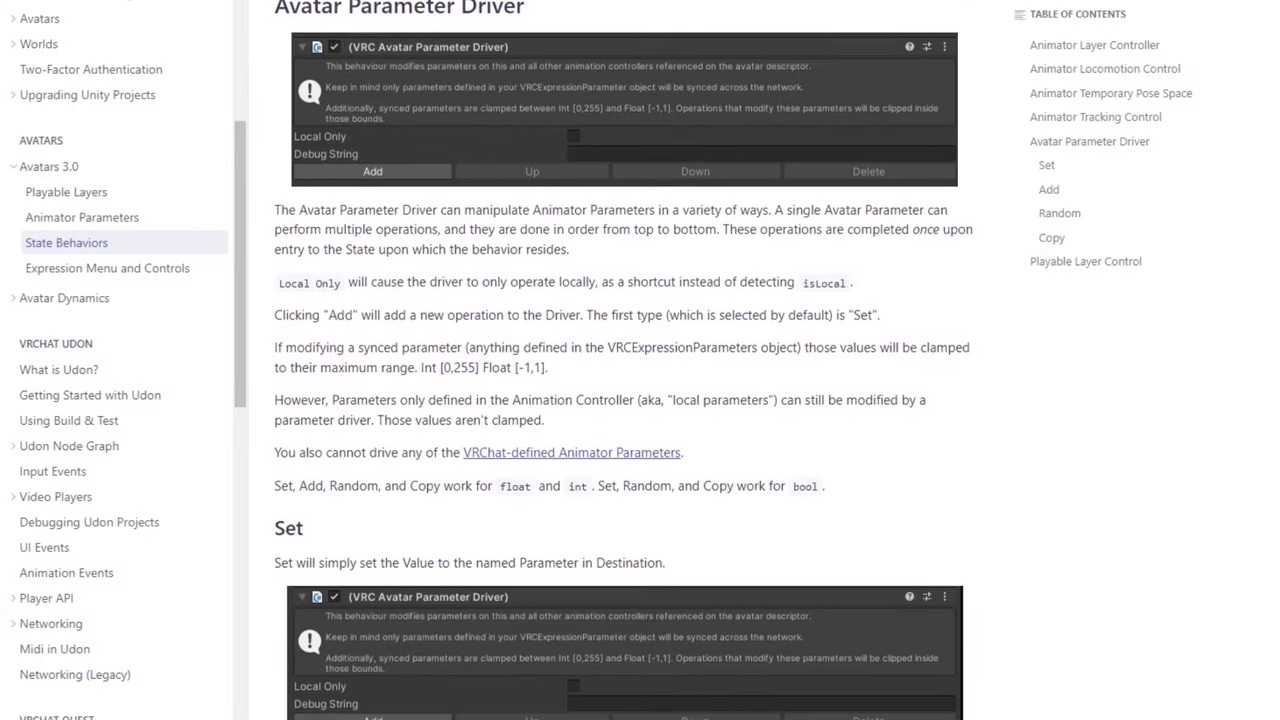
pyautogui.scroll(-2, 624, 368)
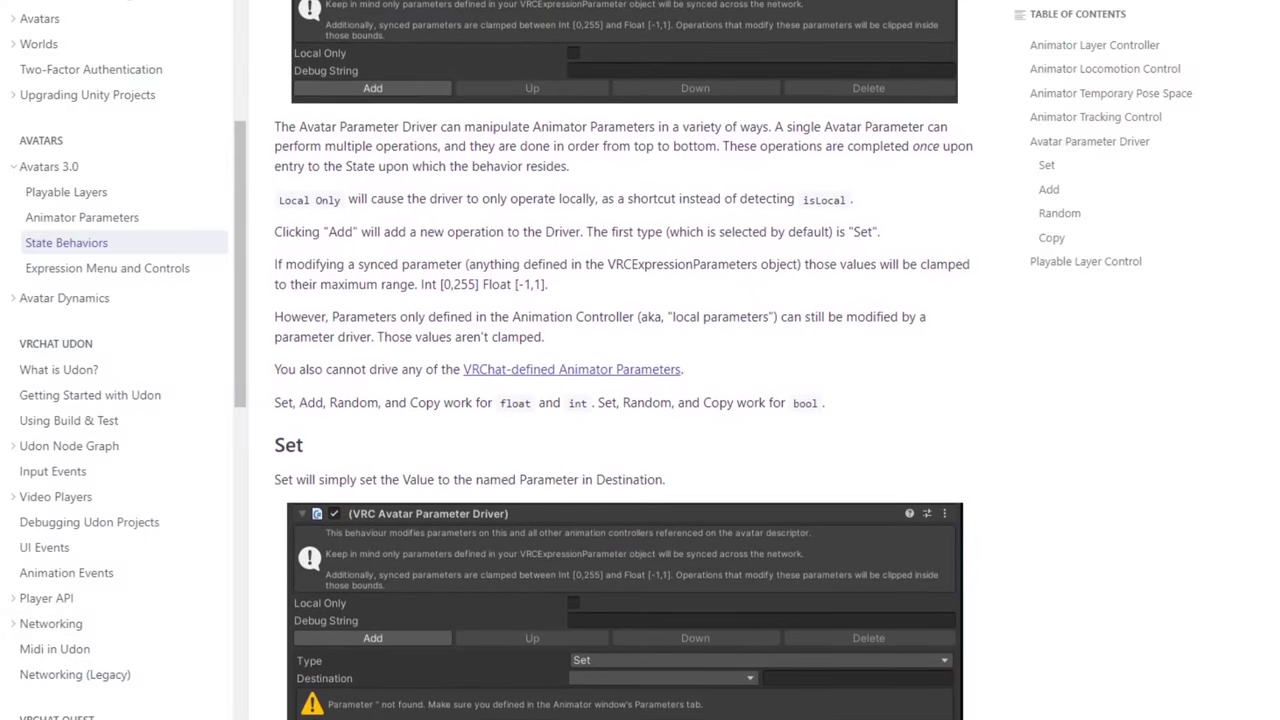
pyautogui.scroll(-2, 624, 368)
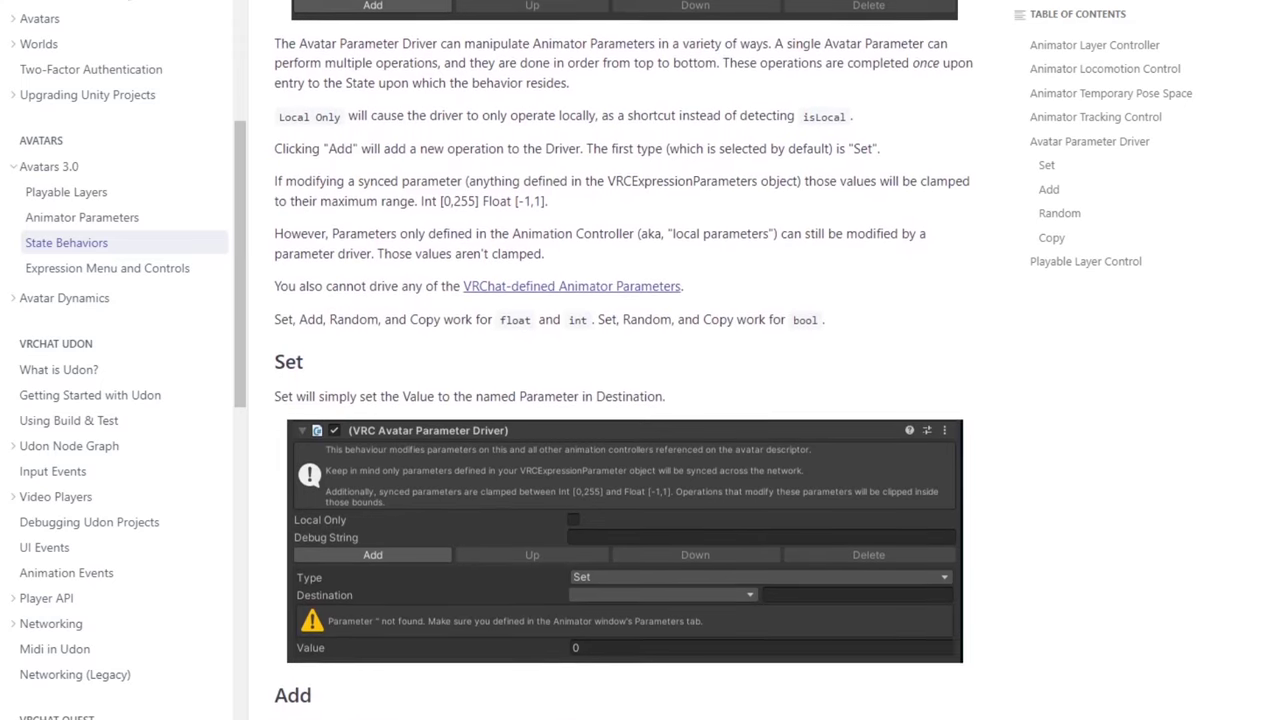
pyautogui.scroll(-2, 624, 368)
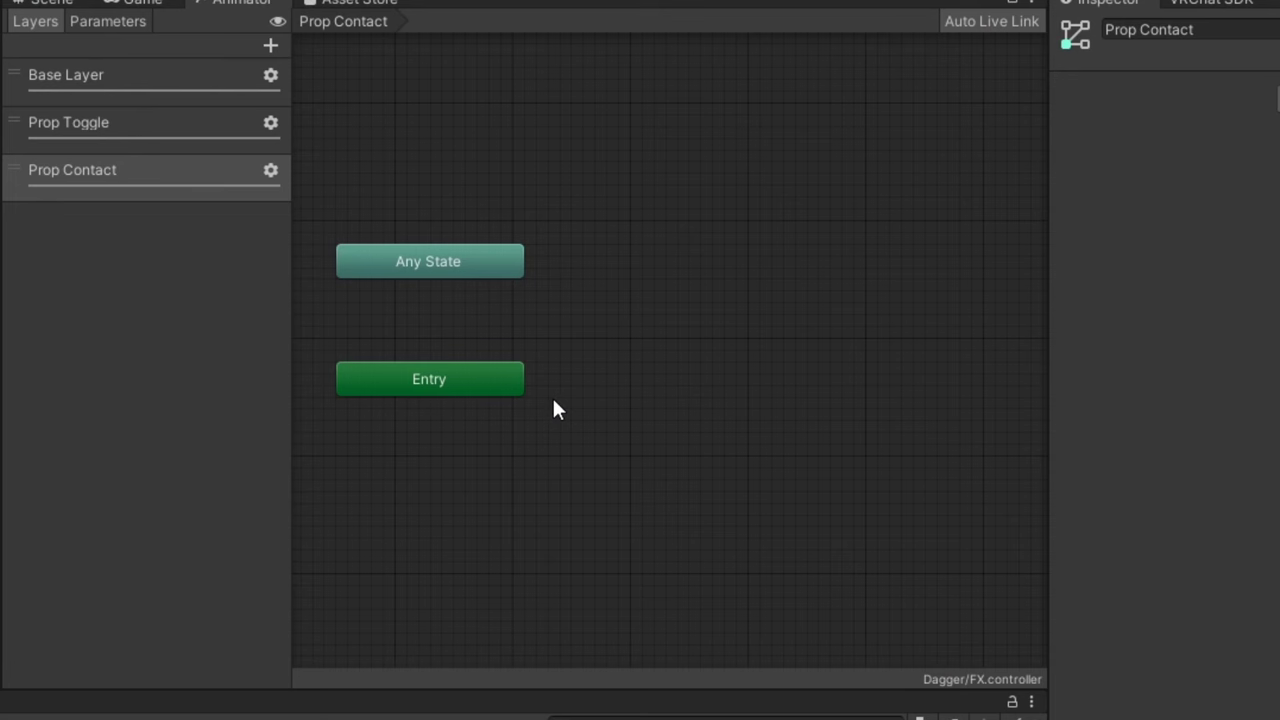
# Create two empty states in the Prop Contact graph and move New State 0 above the default
pyautogui.rightClick(587, 404)
pyautogui.moveTo(665, 418)
pyautogui.click(920, 420)
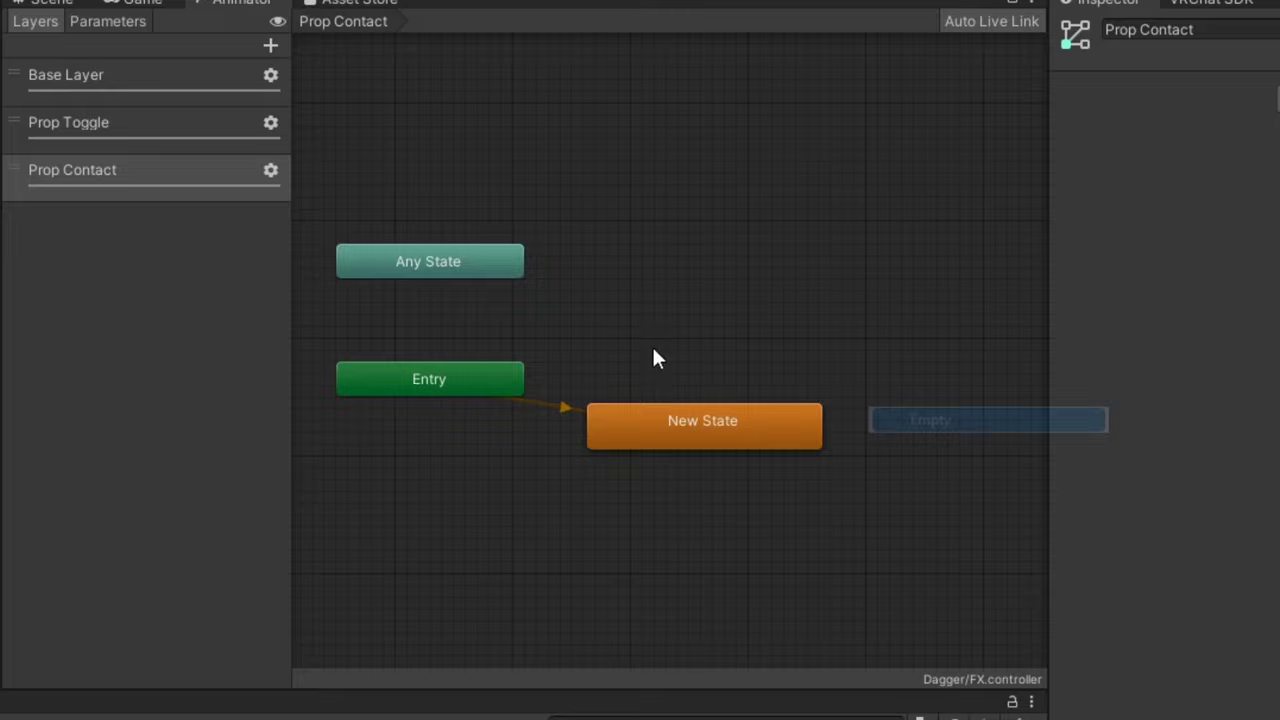
pyautogui.rightClick(652, 349)
pyautogui.moveTo(729, 379)
pyautogui.click(994, 362)
pyautogui.moveTo(720, 386); pyautogui.dragTo(686, 260)
# Add a third empty state below the default, tidy the layout, and select Move to Hand
pyautogui.rightClick(601, 580)
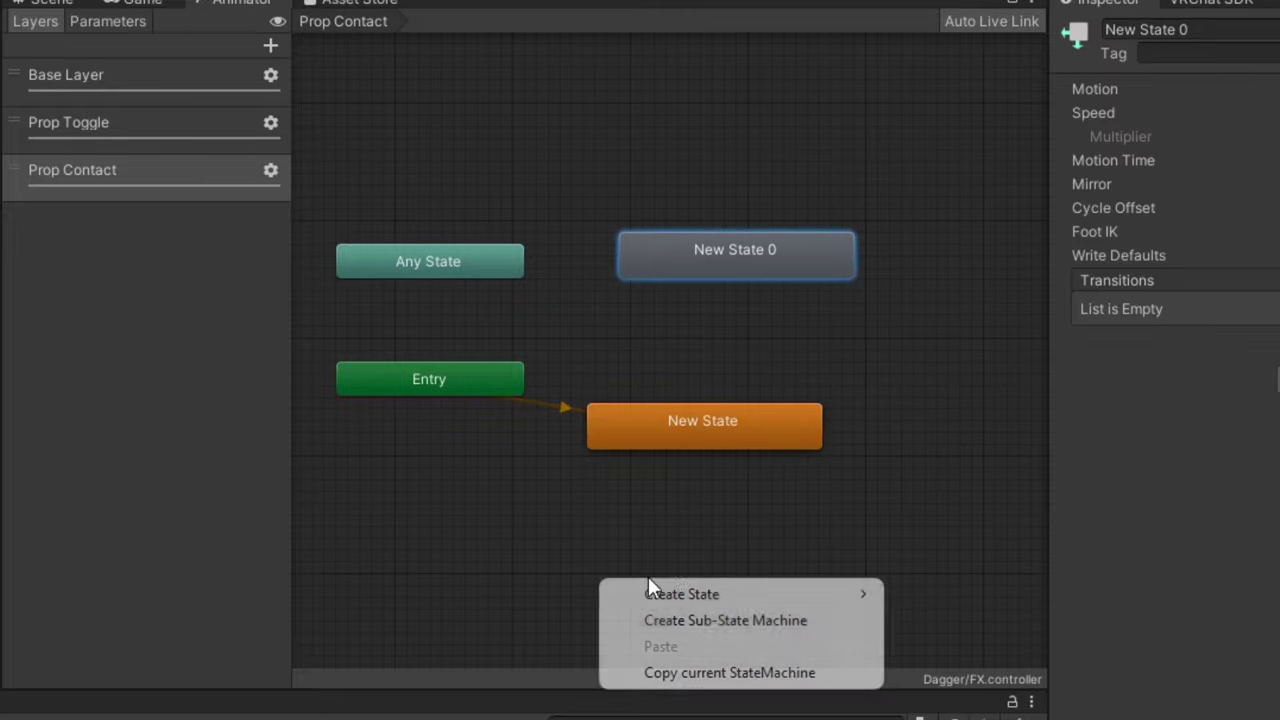
pyautogui.moveTo(888, 606)
pyautogui.click(935, 595)
pyautogui.moveTo(745, 594); pyautogui.dragTo(730, 536)
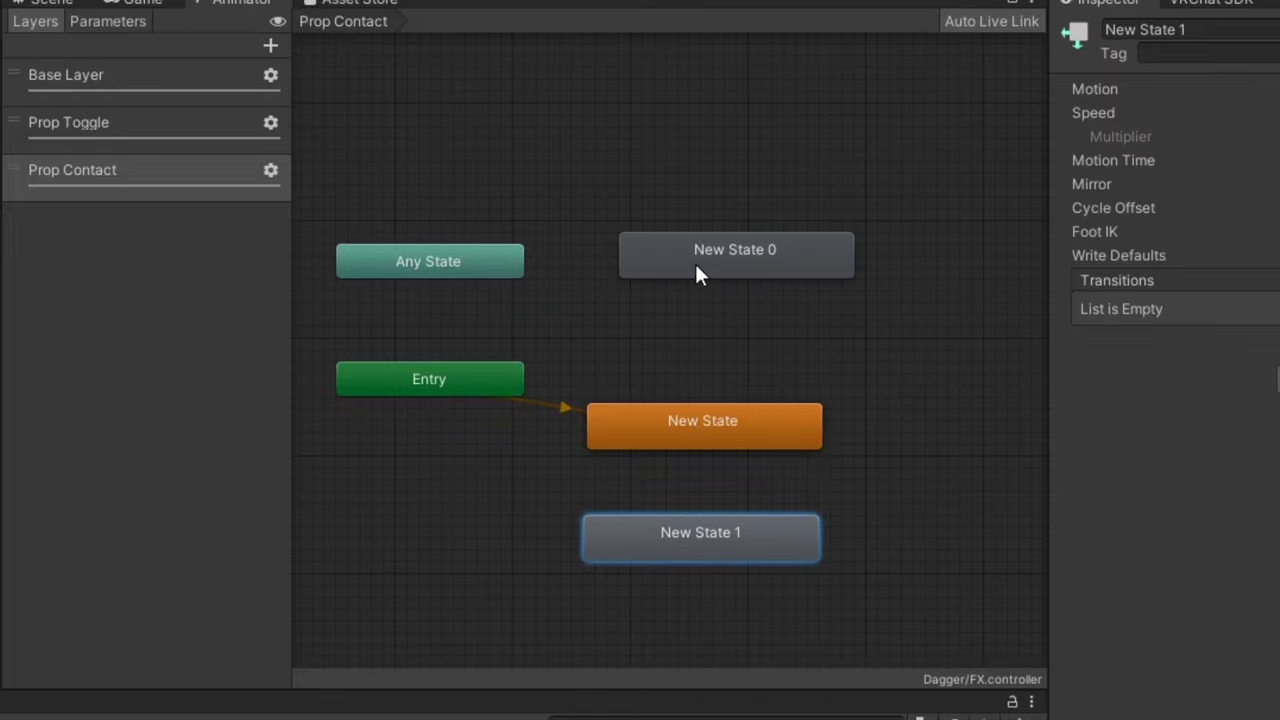
pyautogui.moveTo(697, 275); pyautogui.dragTo(669, 323)
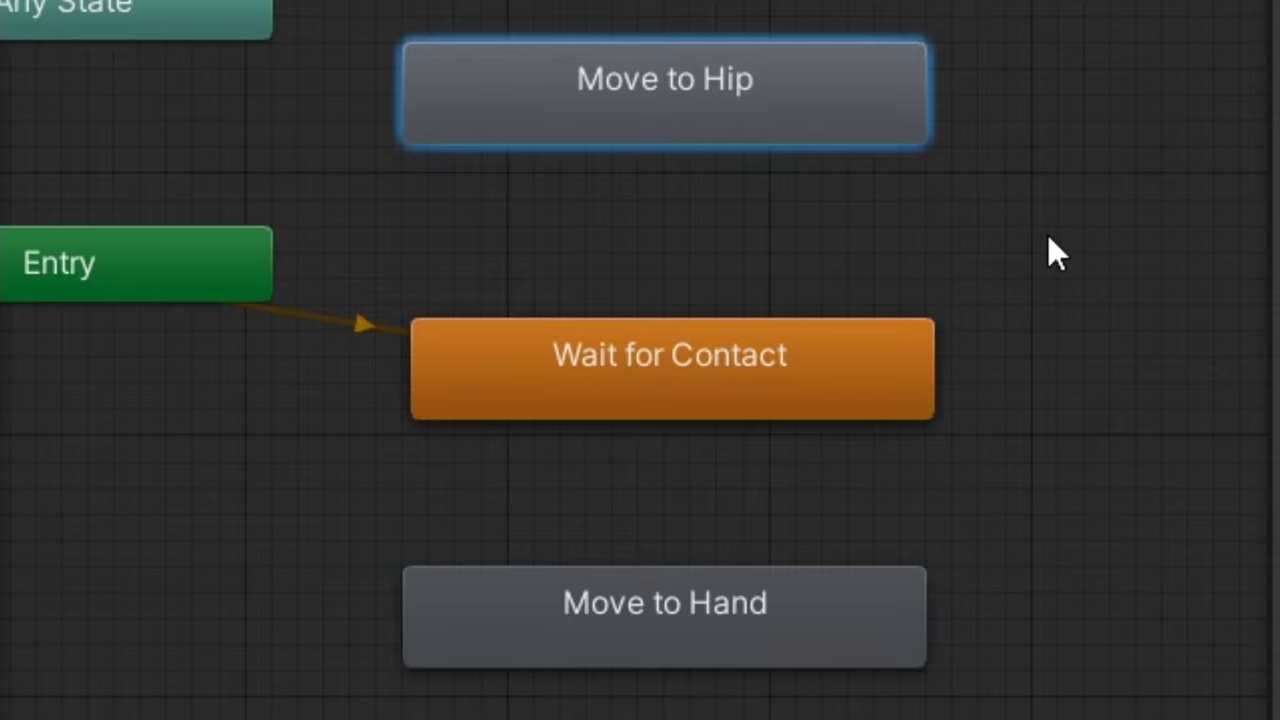
pyautogui.click(1046, 237)
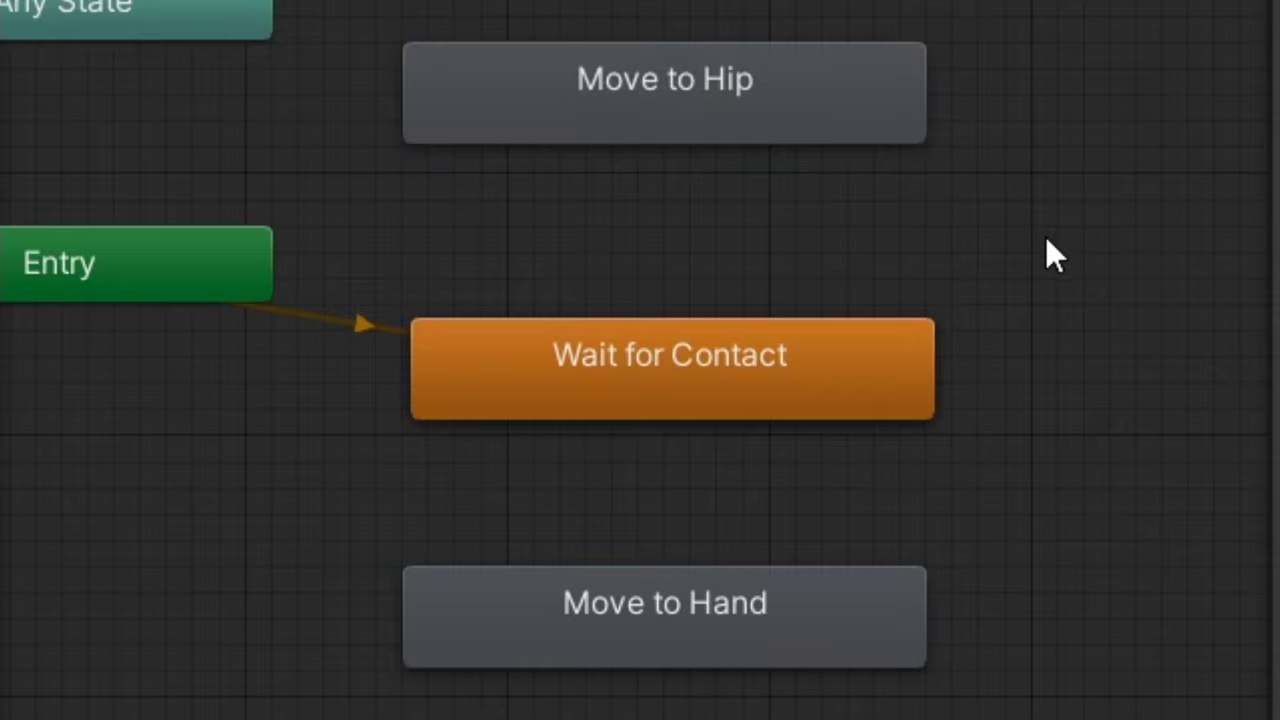
pyautogui.click(669, 612)
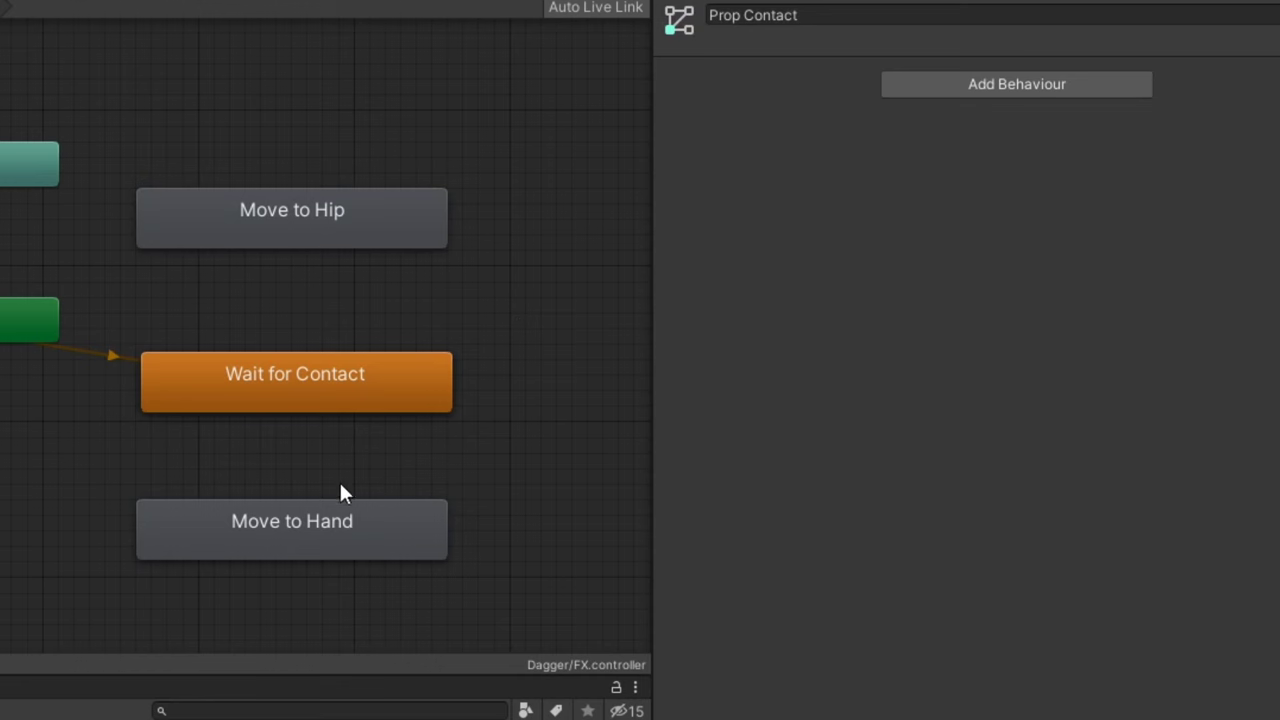
# Give Move to Hand a VRC Avatar Parameter Driver that sets Prop to true
pyautogui.click(664, 597)
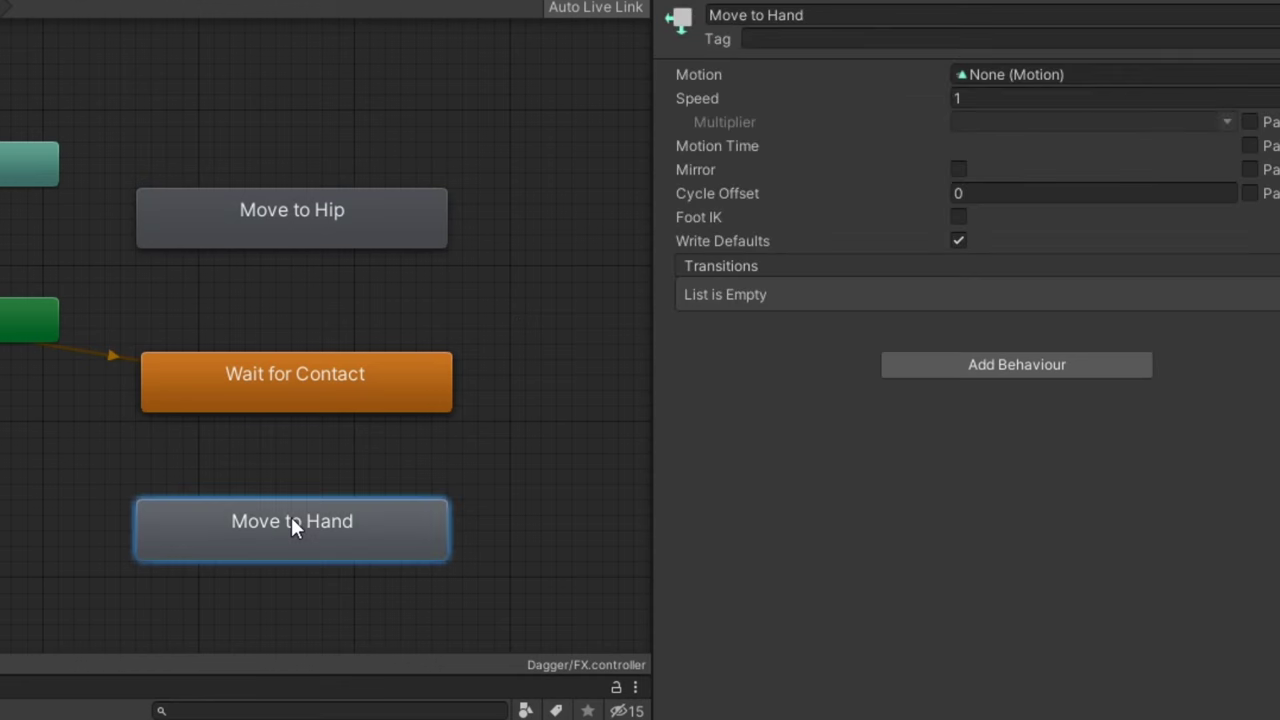
pyautogui.click(896, 367)
pyautogui.click(945, 553)
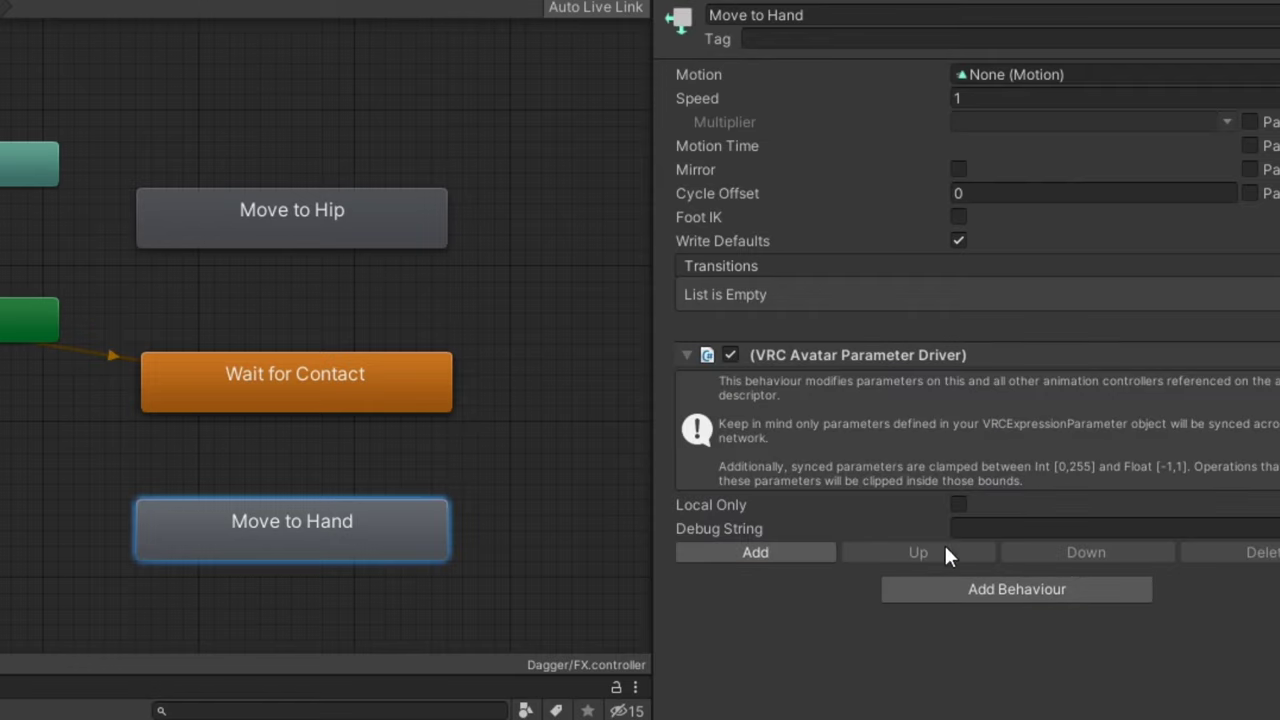
pyautogui.click(803, 555)
pyautogui.click(990, 606)
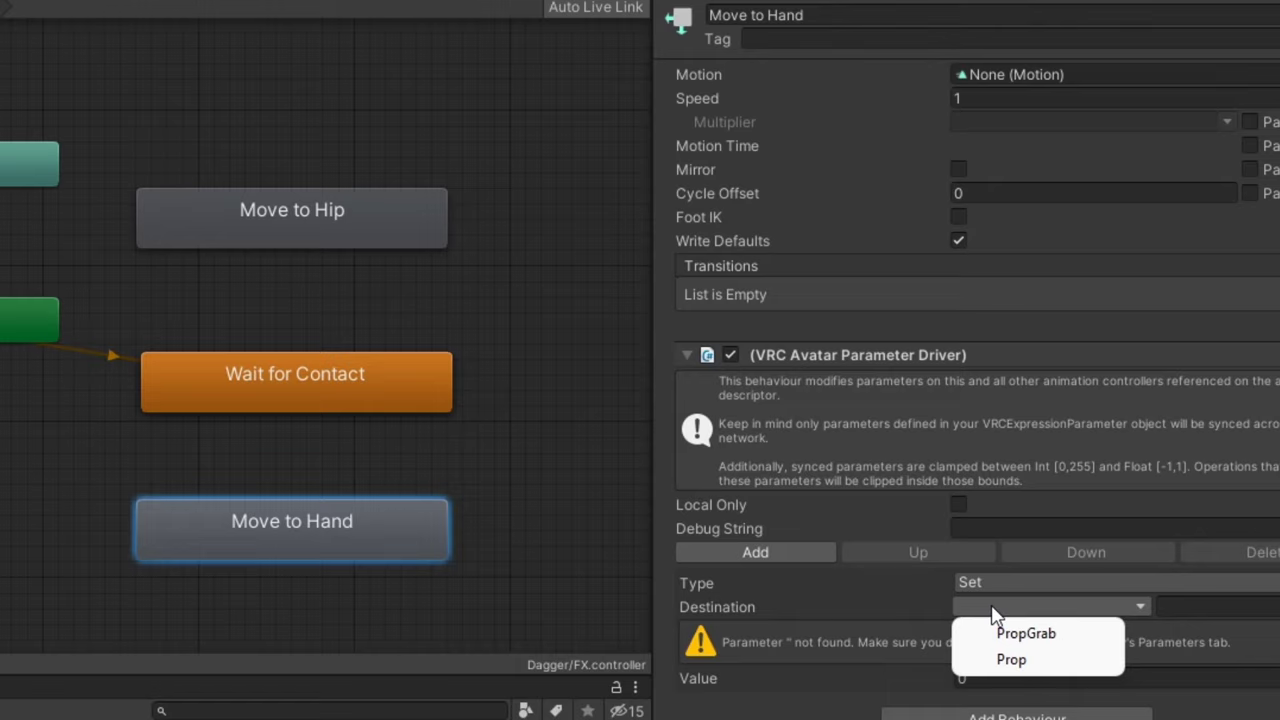
pyautogui.click(1009, 655)
pyautogui.click(962, 631)
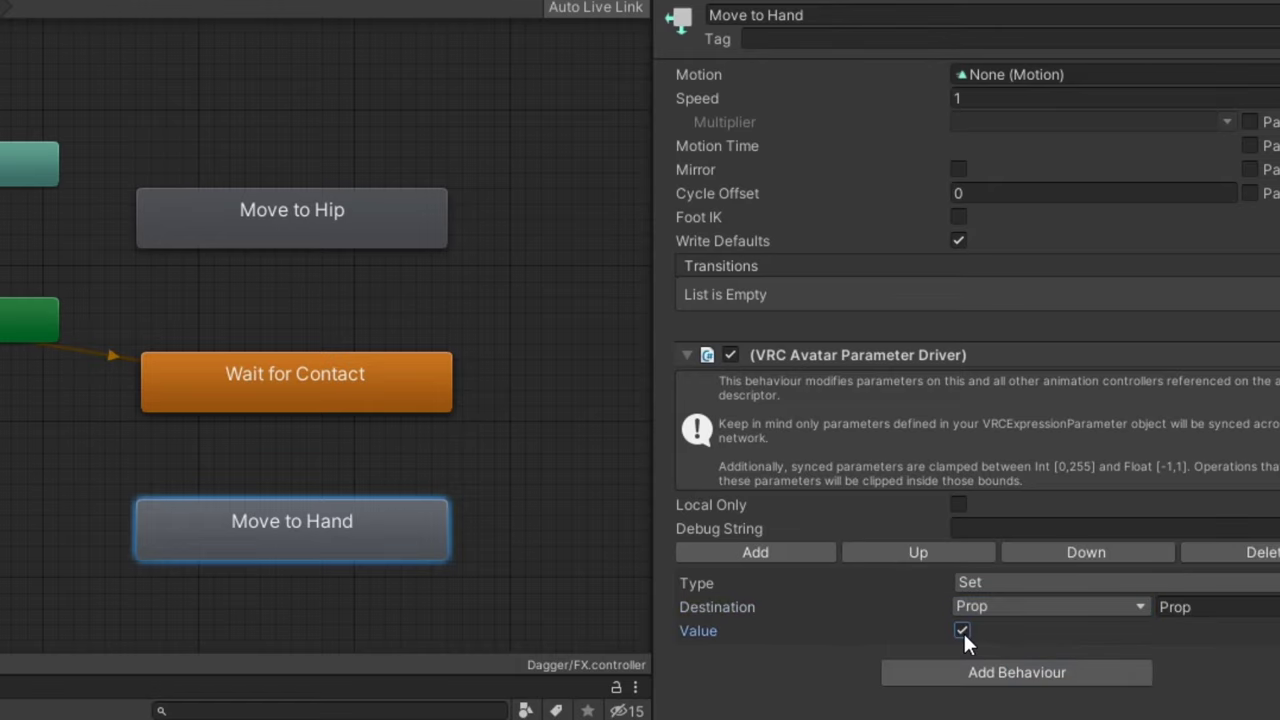
# Give Move to Hip a VRC Avatar Parameter Driver that sets Prop, leaving the value false
pyautogui.click(300, 222)
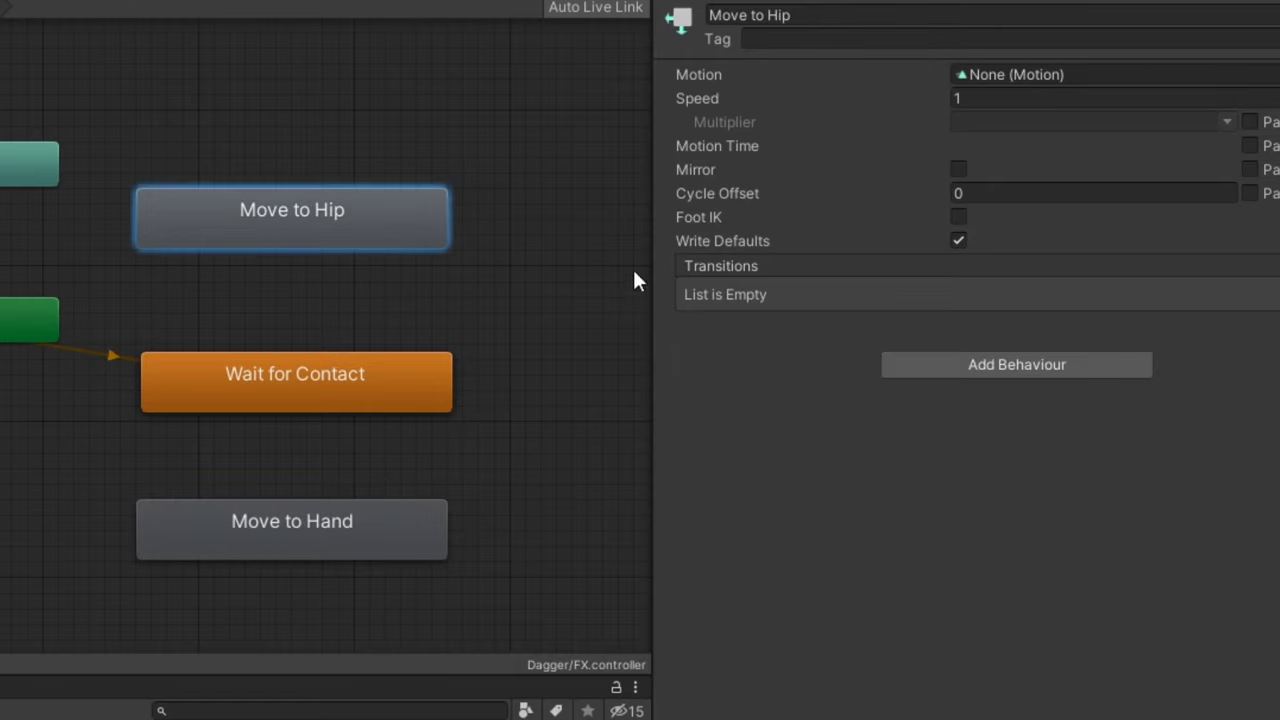
pyautogui.click(960, 363)
pyautogui.click(964, 545)
pyautogui.click(825, 554)
pyautogui.click(1000, 607)
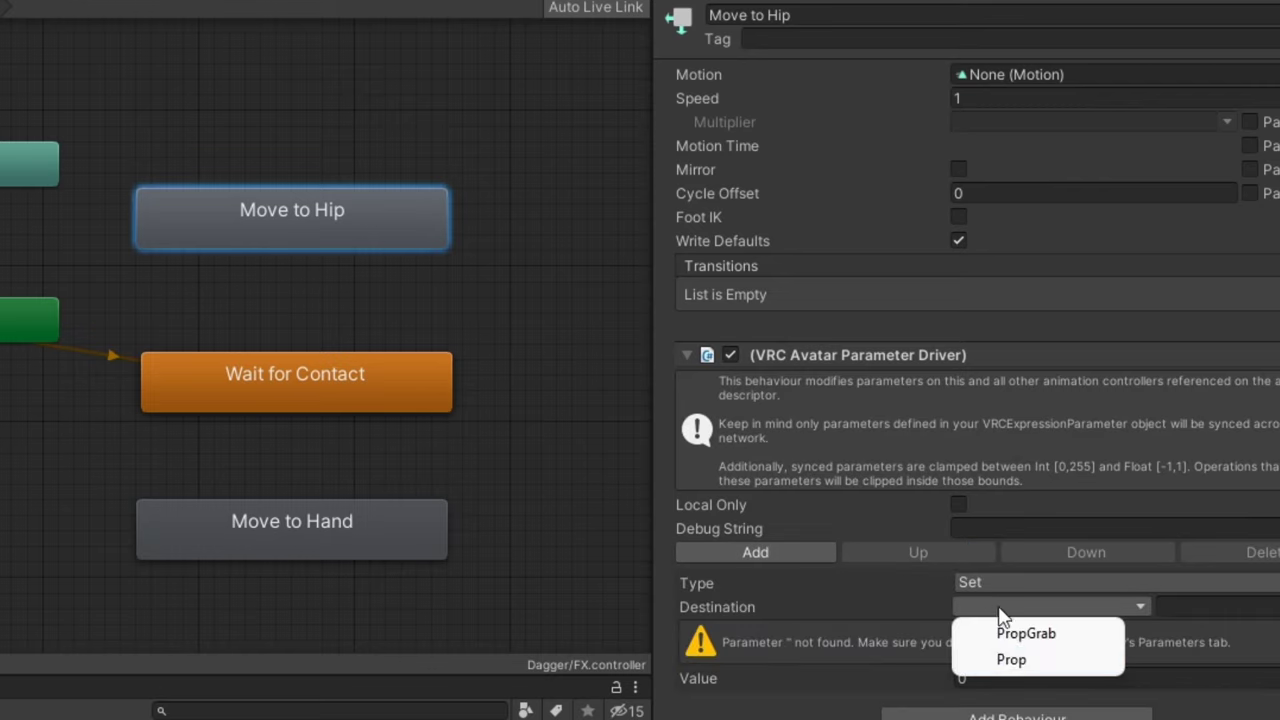
pyautogui.click(1000, 658)
pyautogui.click(962, 631)
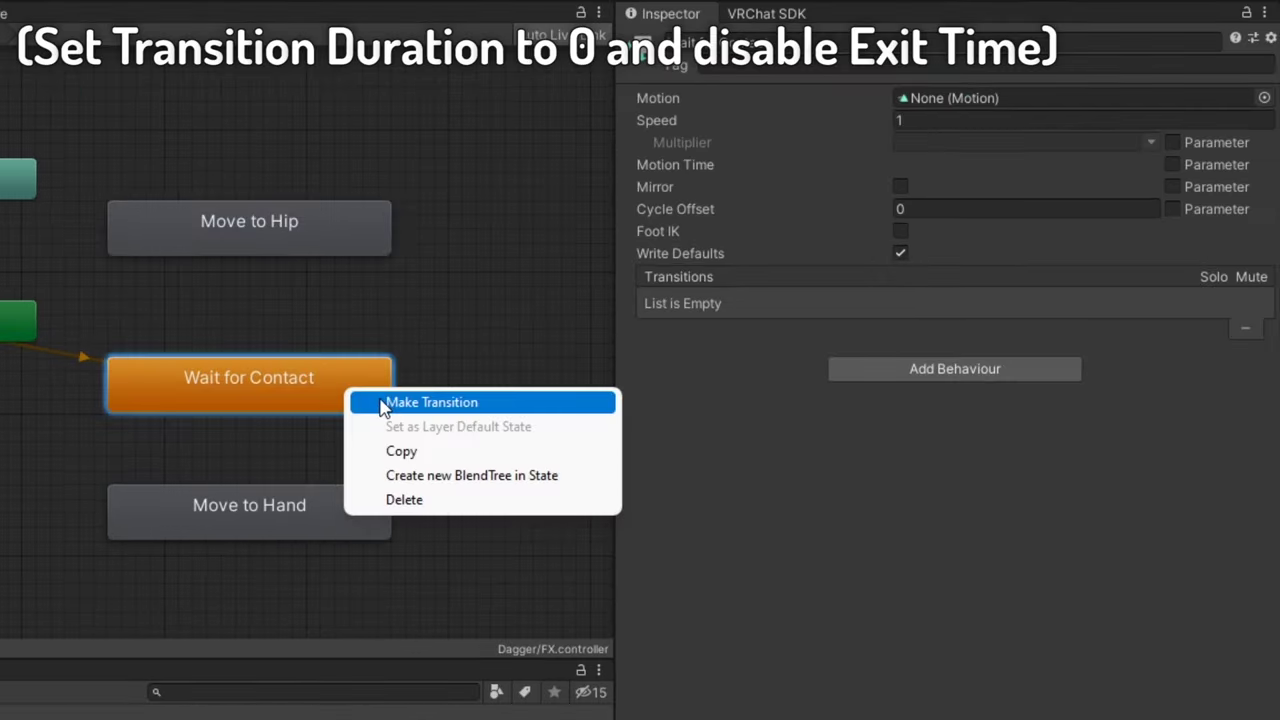
# Add an instant Wait for Contact to Move to Hand transition with PropGrab and Prop false conditions
pyautogui.click(430, 402)
pyautogui.click(318, 515)
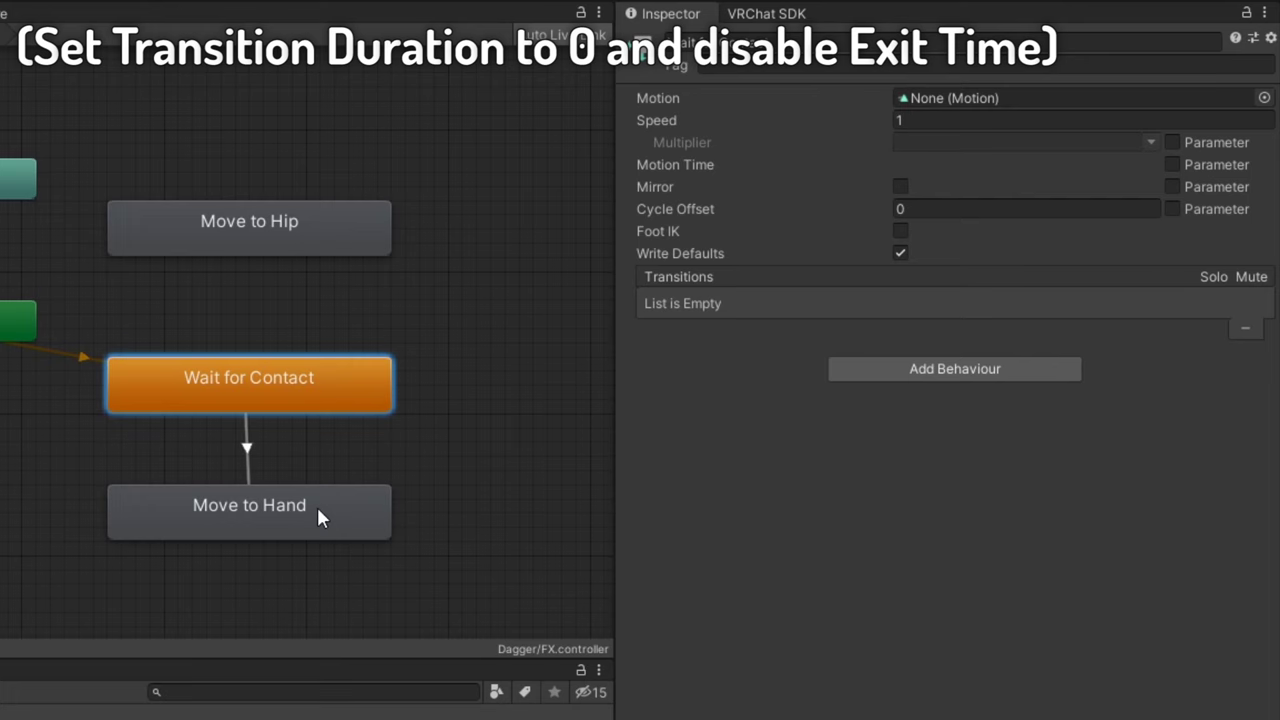
pyautogui.click(246, 462)
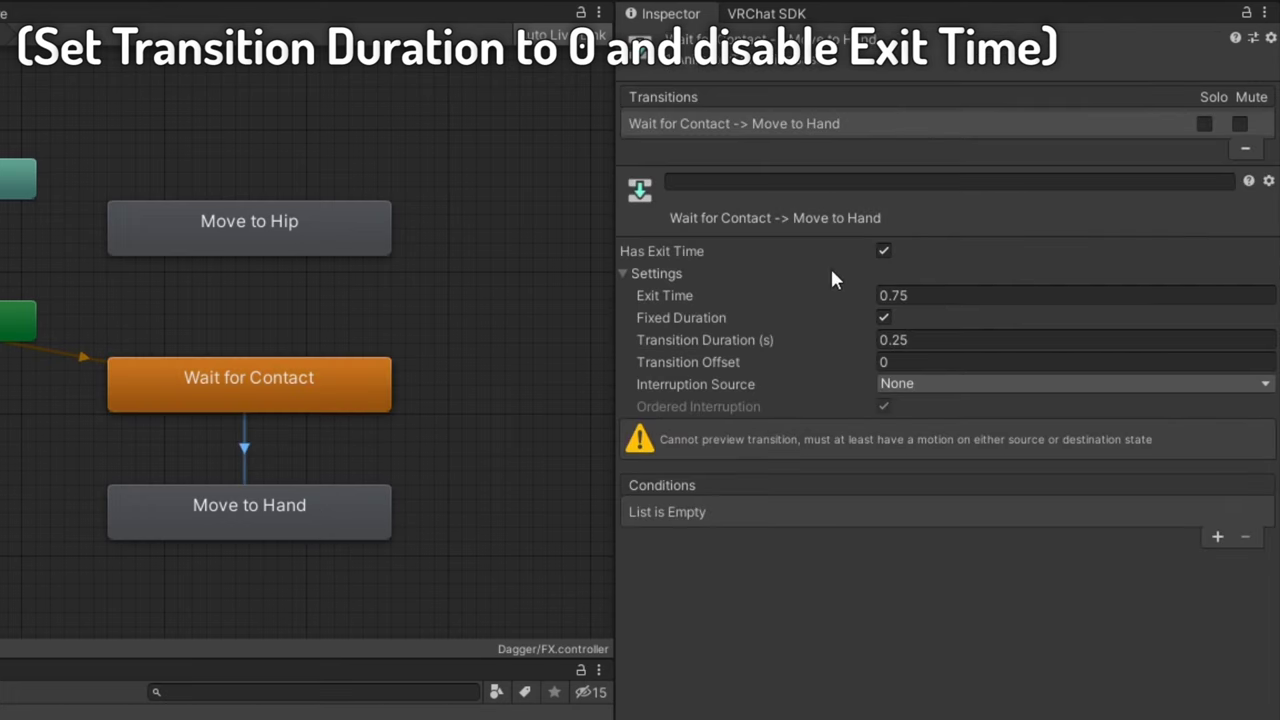
pyautogui.click(883, 251)
pyautogui.click(890, 340)
pyautogui.write('0')
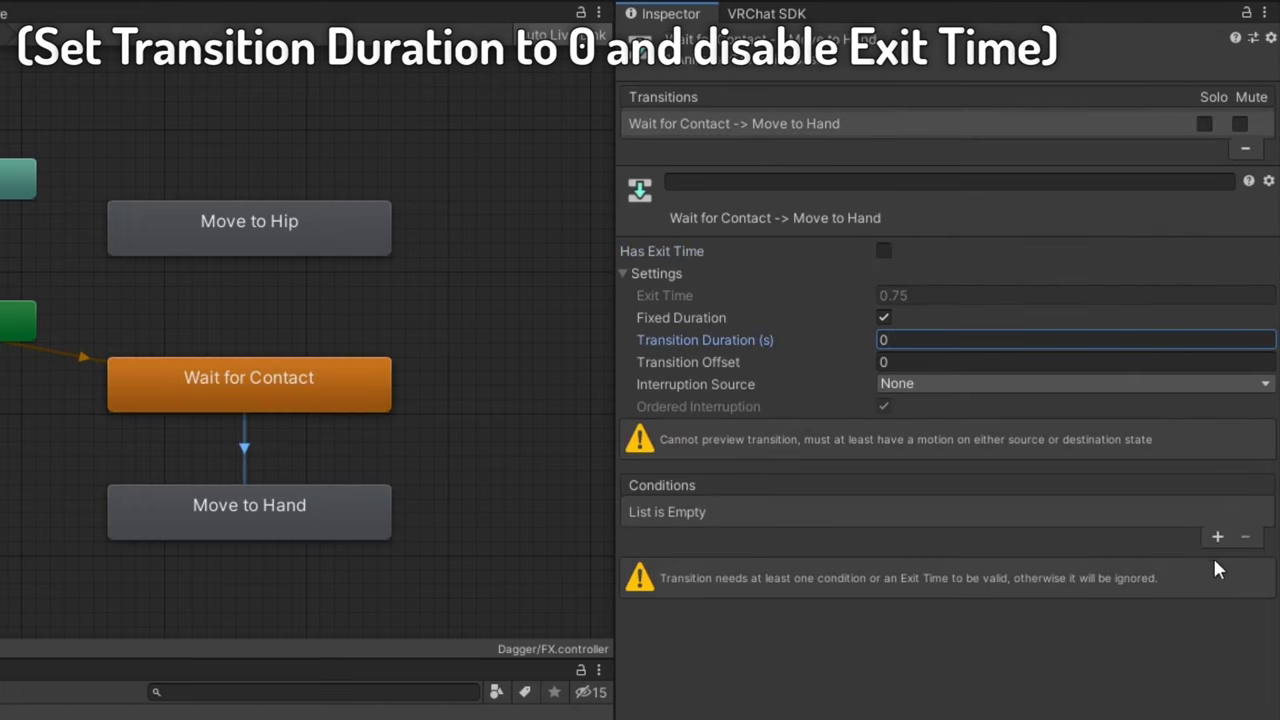
pyautogui.click(1217, 537)
pyautogui.click(1219, 536)
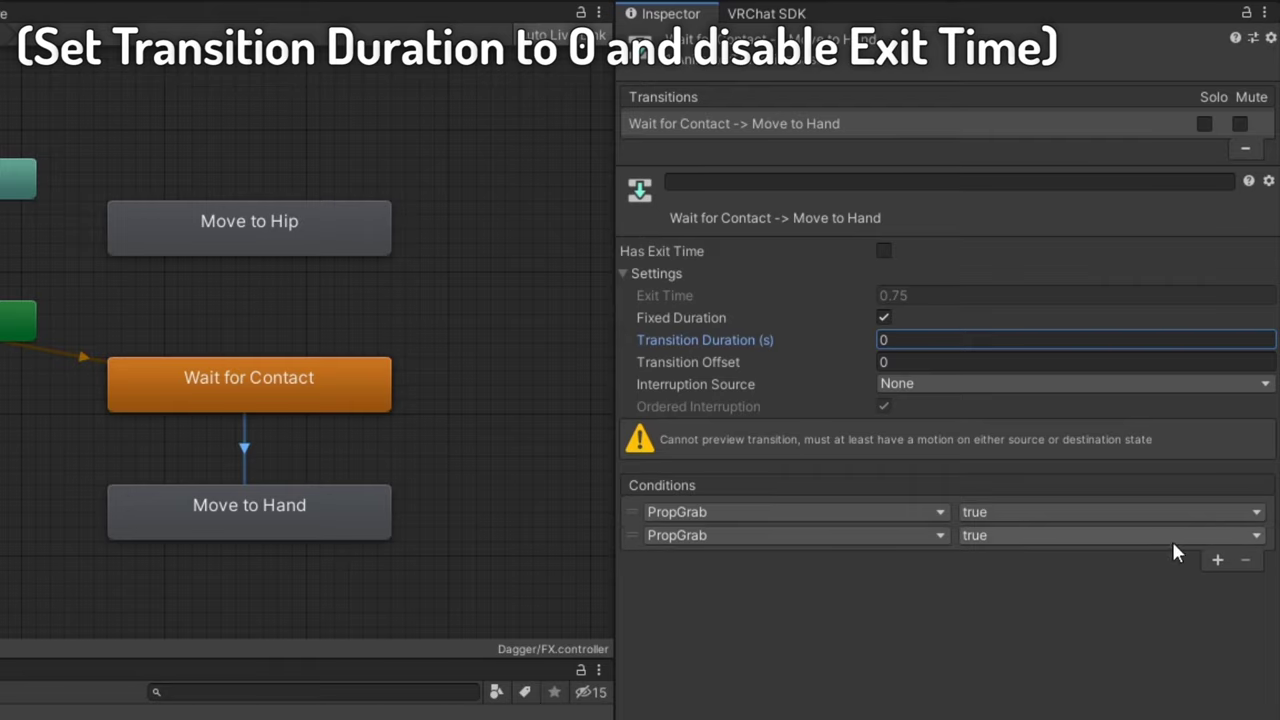
pyautogui.click(928, 535)
pyautogui.click(838, 622)
pyautogui.click(1014, 537)
pyautogui.click(1020, 585)
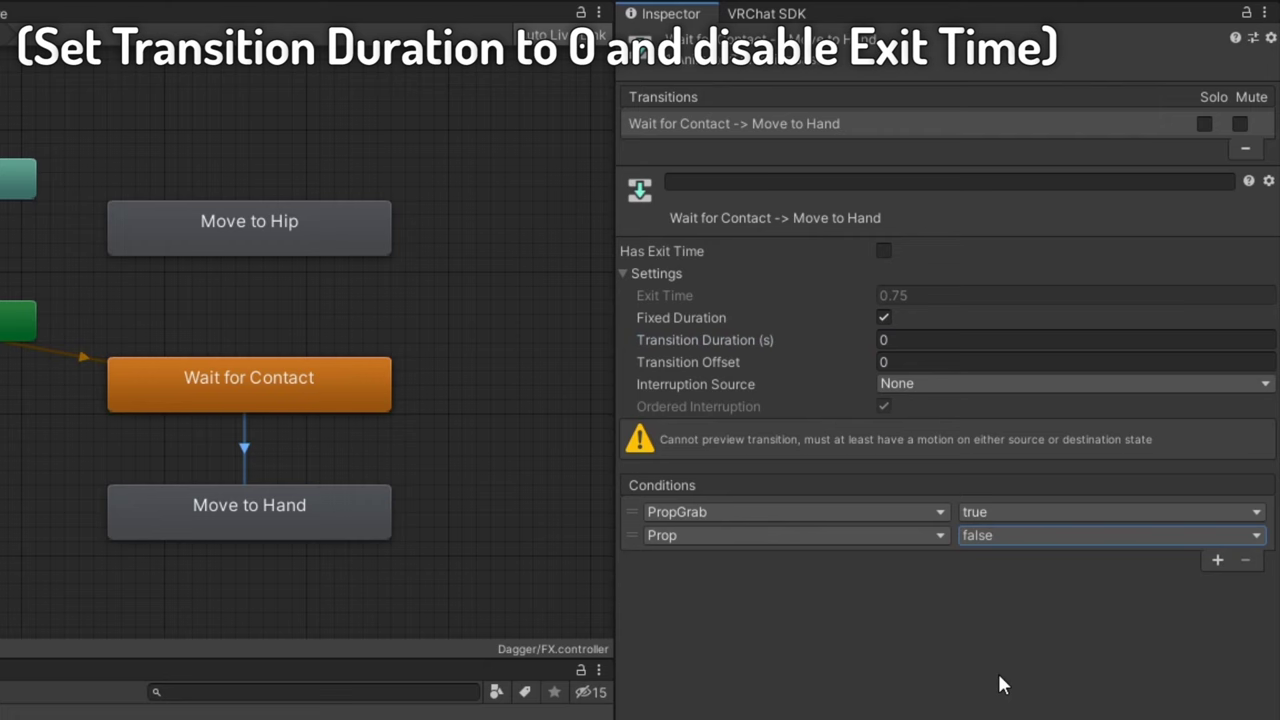
# Add a return transition from Move to Hand to Wait for Contact with exit time 0
pyautogui.click(240, 505)
pyautogui.rightClick(245, 508)
pyautogui.click(329, 529)
pyautogui.click(268, 394)
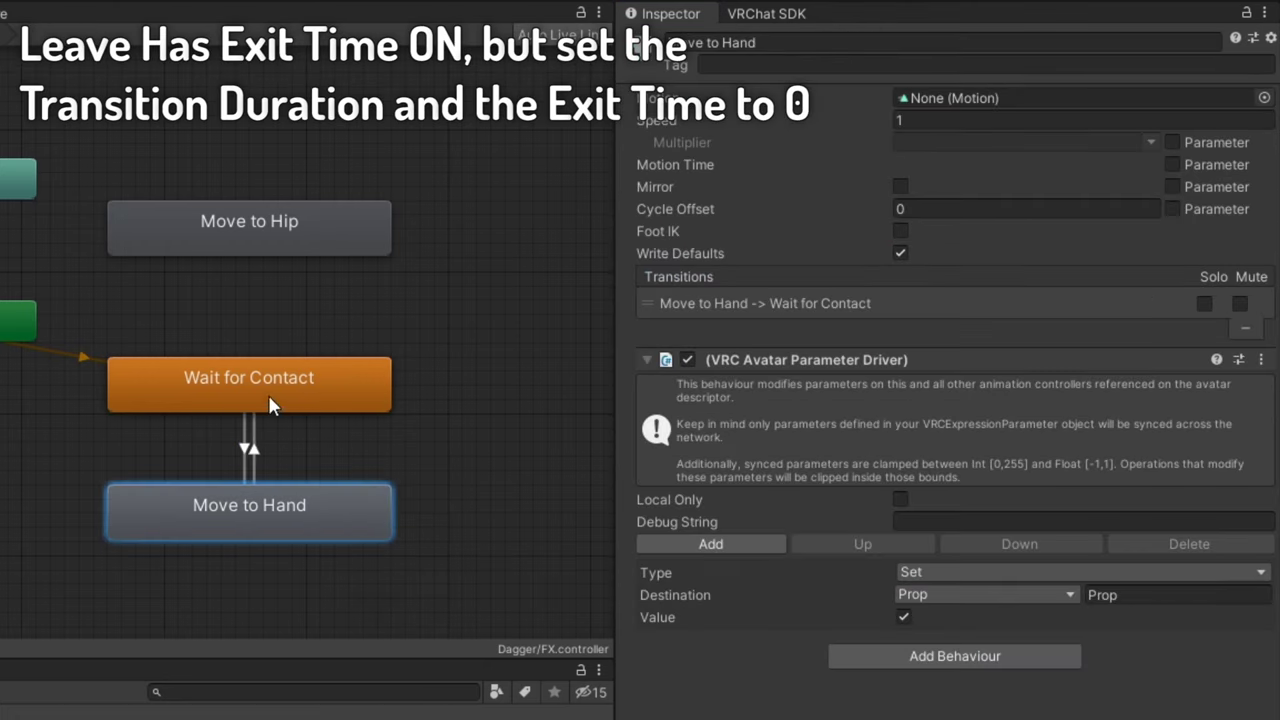
pyautogui.click(258, 448)
pyautogui.click(900, 295)
pyautogui.write('0')
pyautogui.press('Tab')
# Add an instant Wait for Contact to Move to Hip transition with two conditions, the second on Prop
pyautogui.write('0')
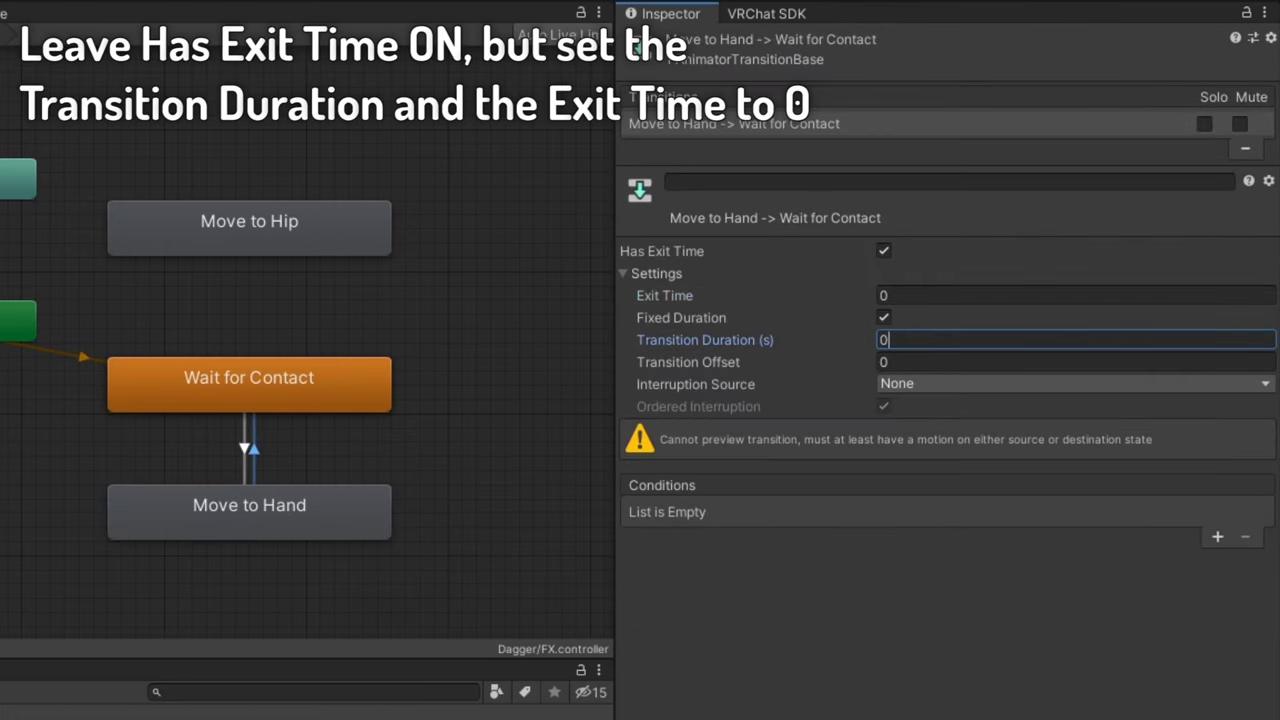
pyautogui.click(304, 392)
pyautogui.rightClick(304, 392)
pyautogui.click(330, 409)
pyautogui.click(252, 245)
pyautogui.click(254, 300)
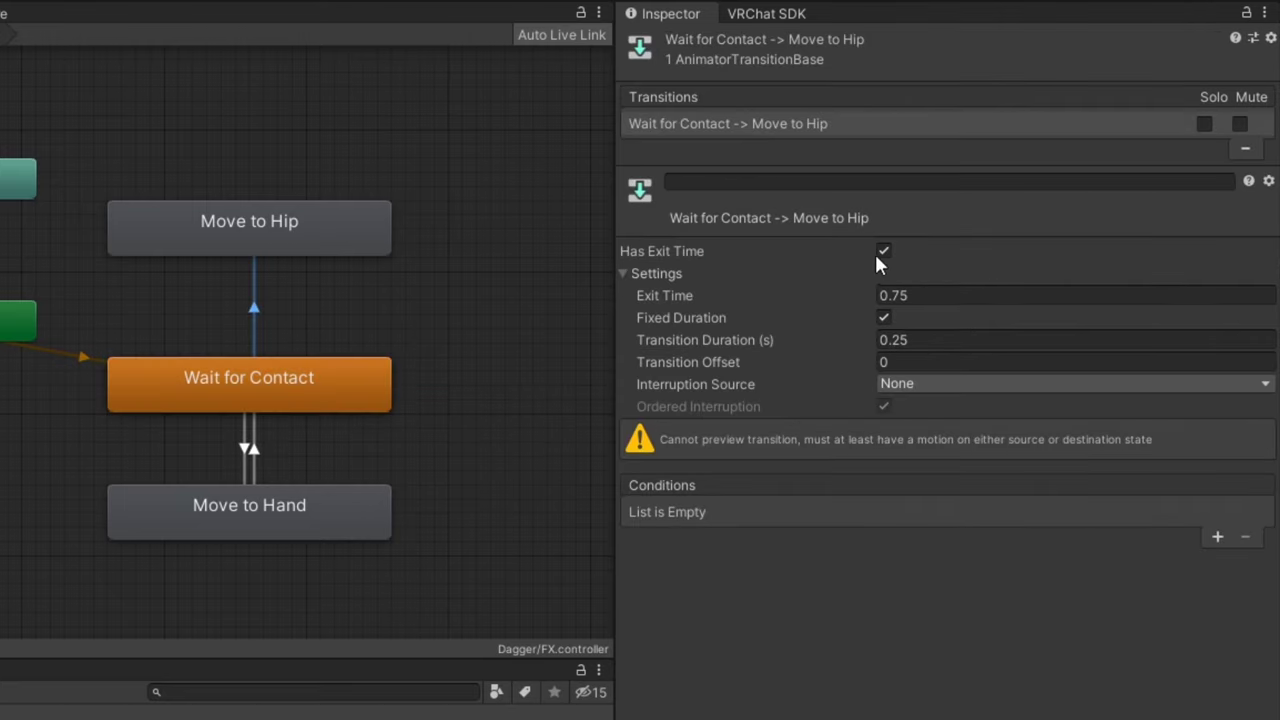
pyautogui.click(883, 251)
pyautogui.click(900, 340)
pyautogui.write('0')
pyautogui.click(1217, 536)
pyautogui.click(1217, 536)
pyautogui.click(849, 535)
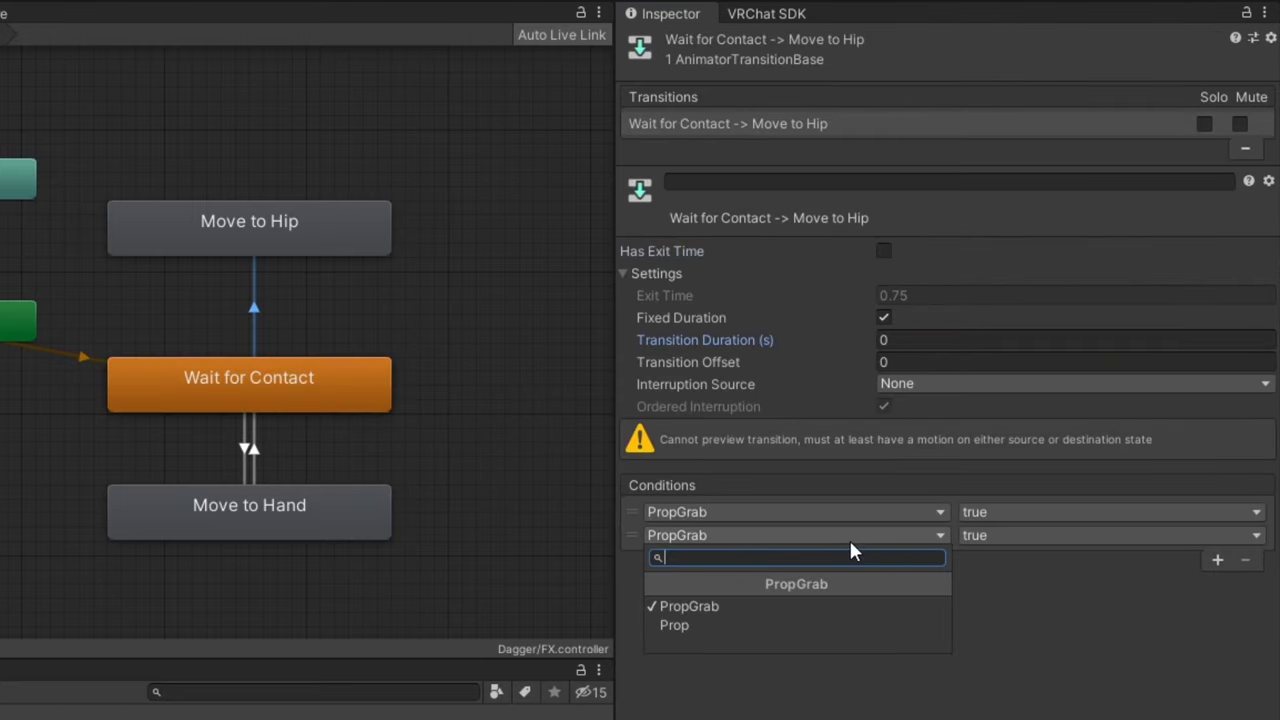
pyautogui.click(782, 627)
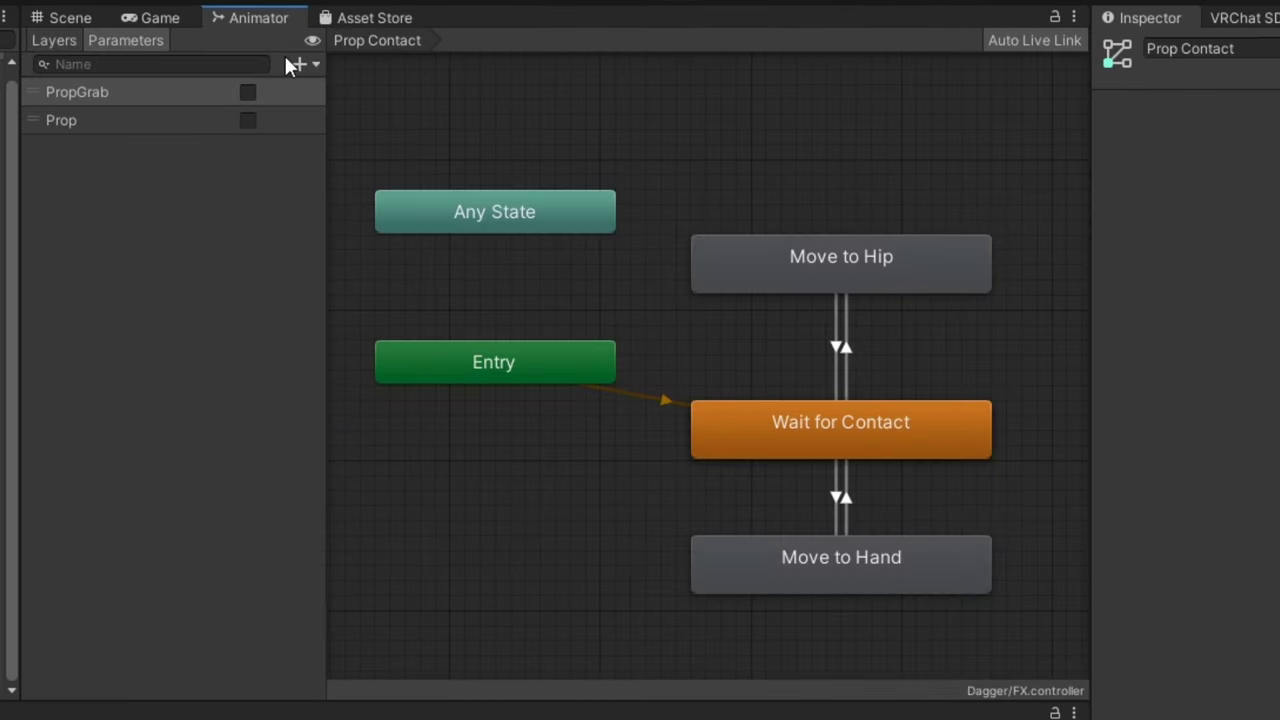
# Add an Int parameter named GestureRight to the controller
pyautogui.click(296, 64)
pyautogui.click(360, 117)
pyautogui.write('Ge')
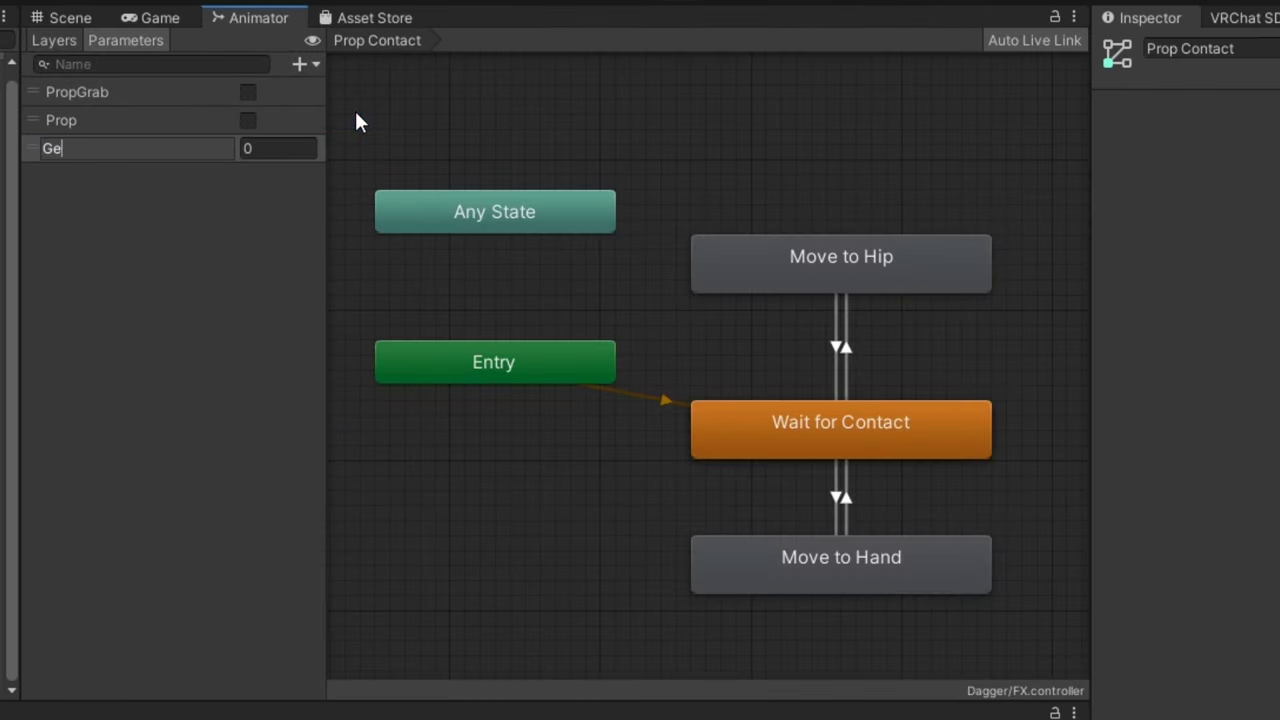
pyautogui.write('stureRight')
pyautogui.press('Return')
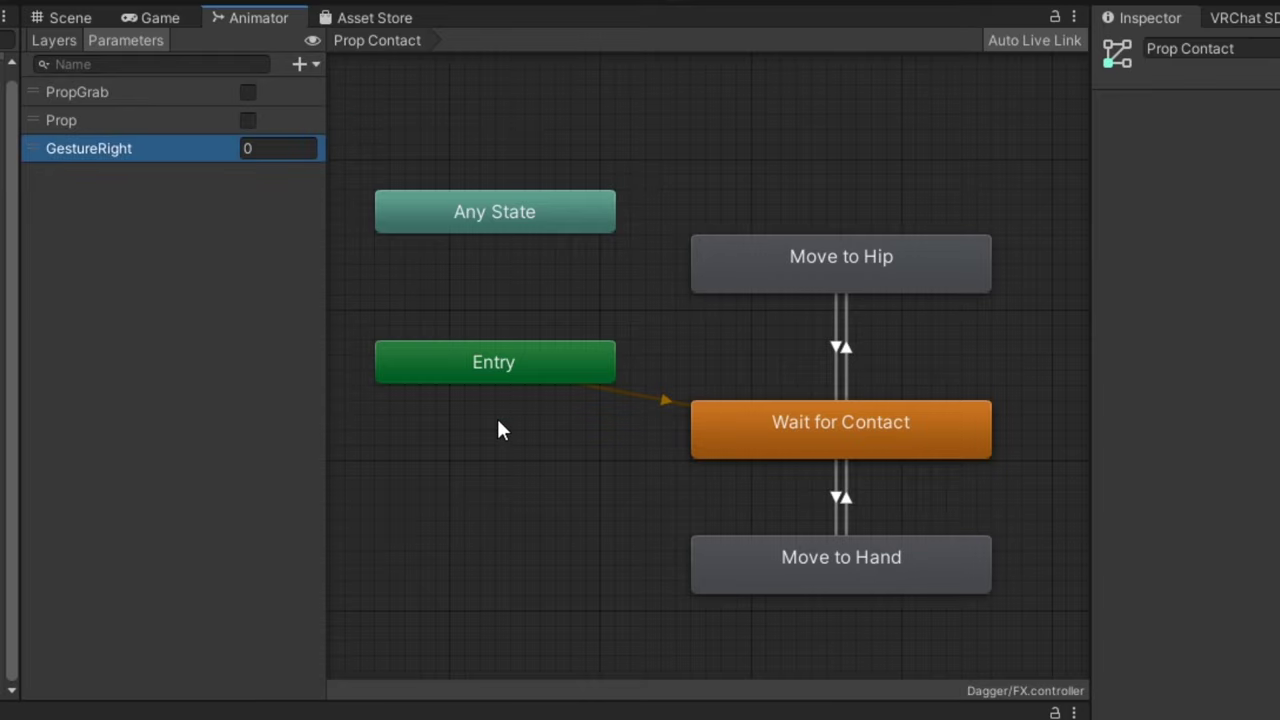
# Add a GestureRight Equals 1 condition to the Wait for Contact to Move to Hand transition
pyautogui.click(838, 498)
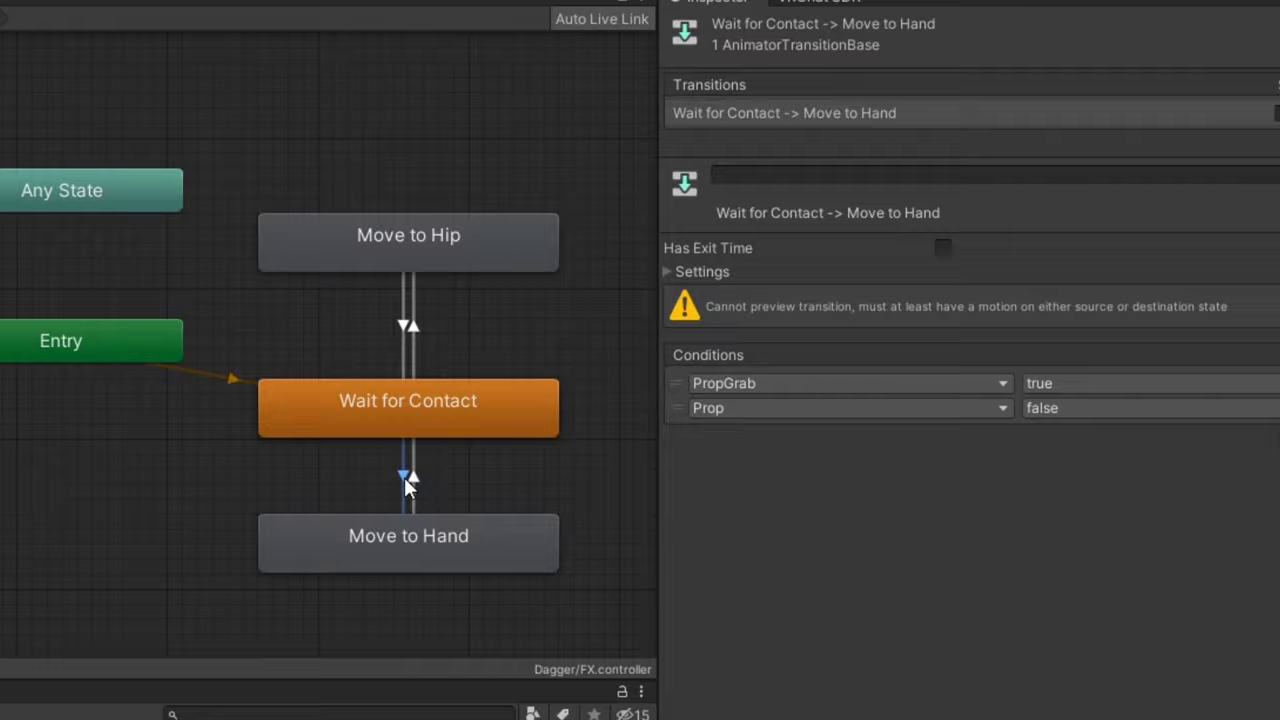
pyautogui.click(1222, 432)
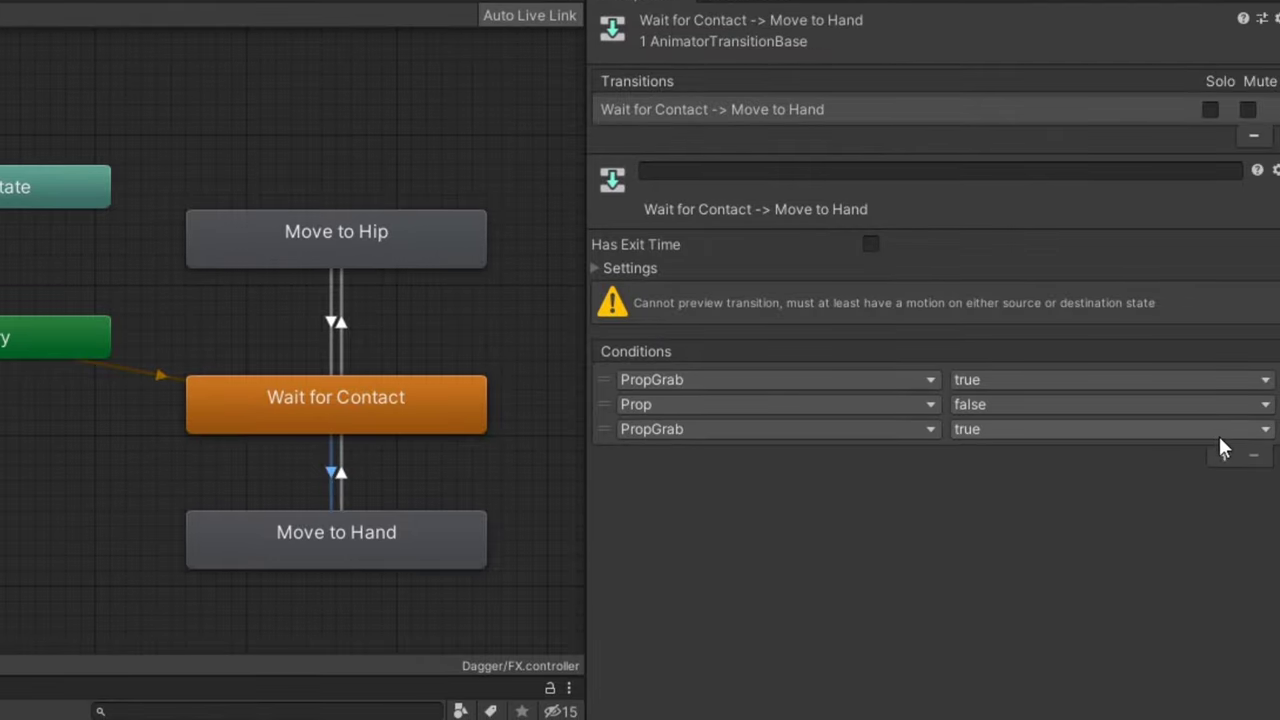
pyautogui.click(884, 429)
pyautogui.click(779, 540)
pyautogui.click(1028, 429)
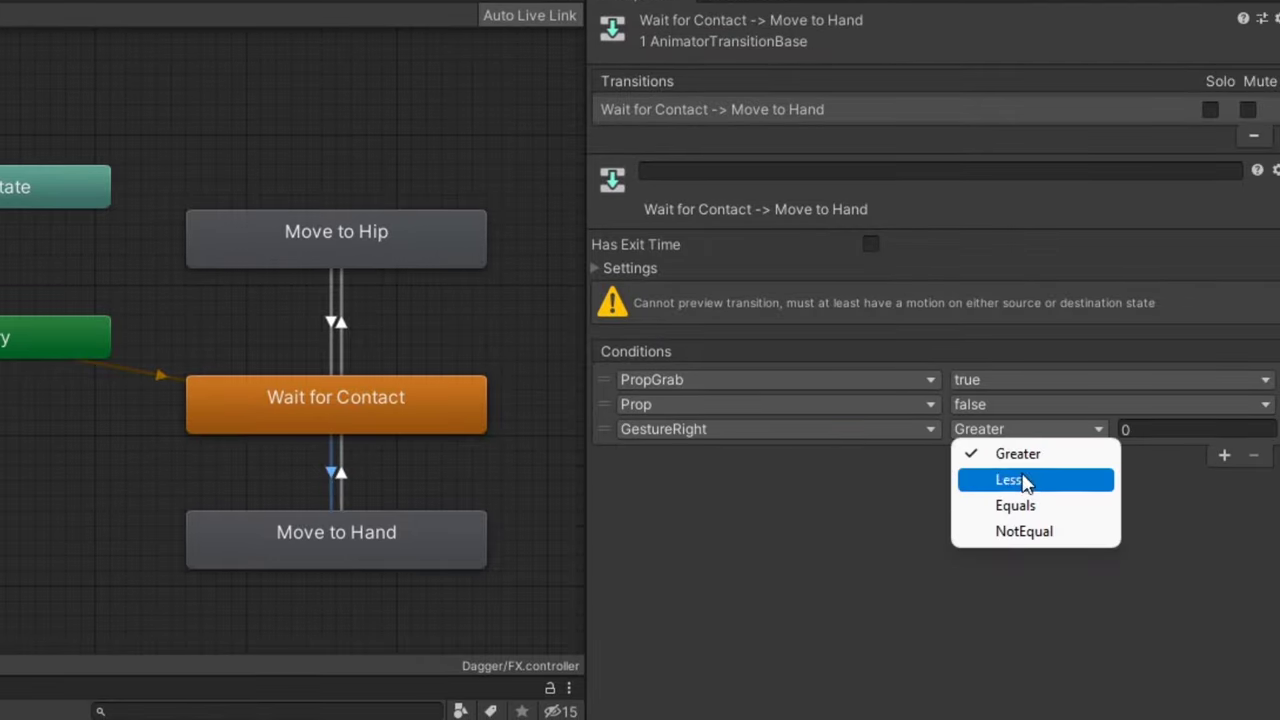
pyautogui.click(1014, 506)
pyautogui.click(1135, 430)
pyautogui.write('1')
pyautogui.press('Return')
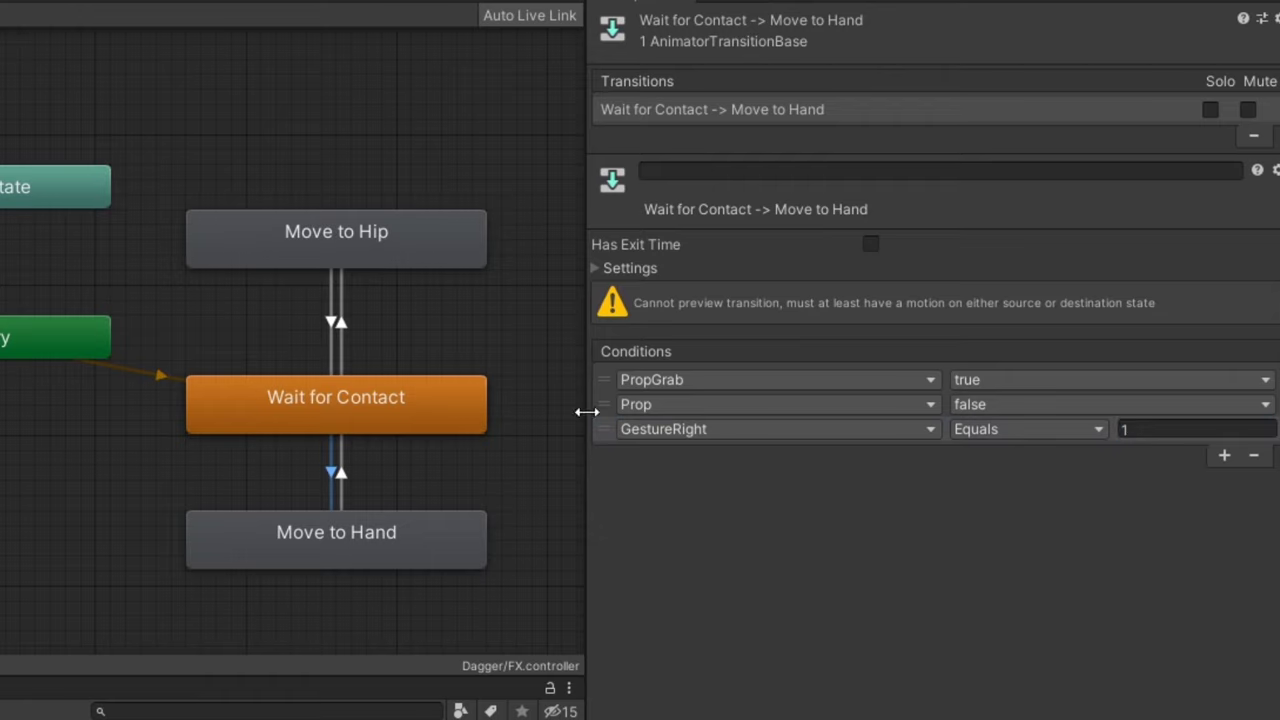
# Add a GestureRight NotEqual 1 condition to the Wait for Contact to Move to Hip transition
pyautogui.click(340, 322)
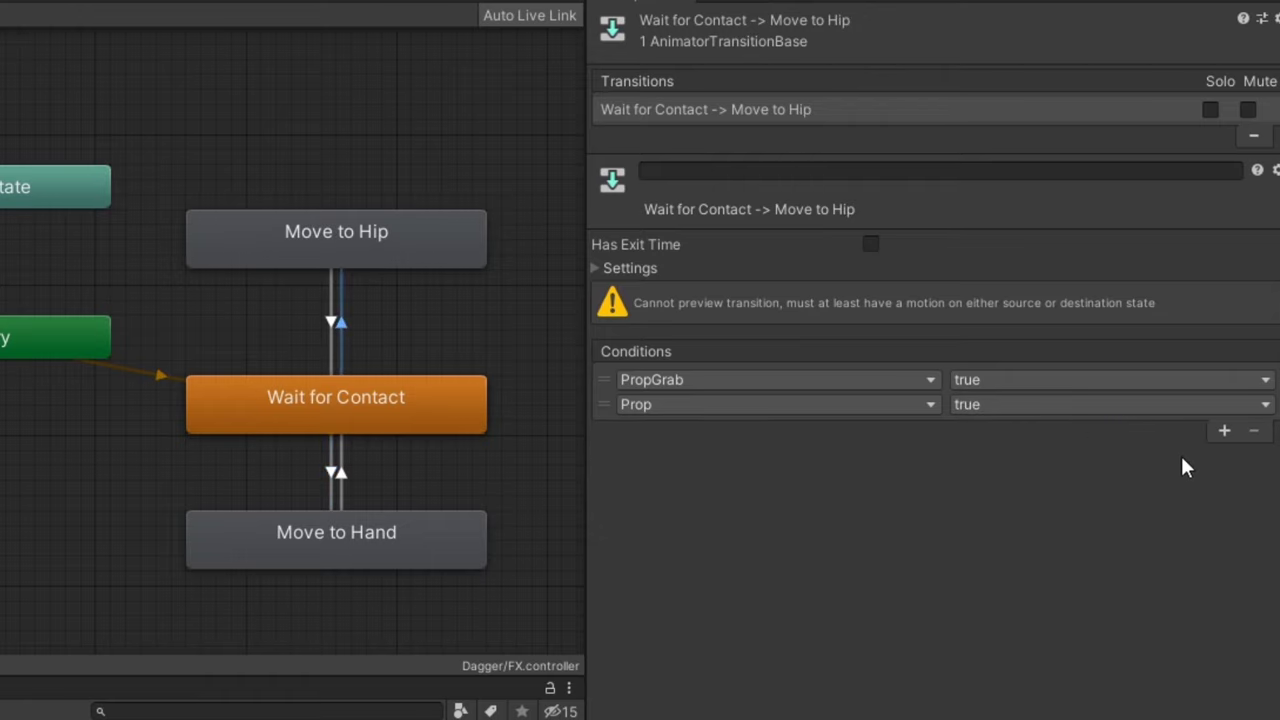
pyautogui.click(1224, 431)
pyautogui.click(829, 429)
pyautogui.click(777, 540)
pyautogui.click(1006, 429)
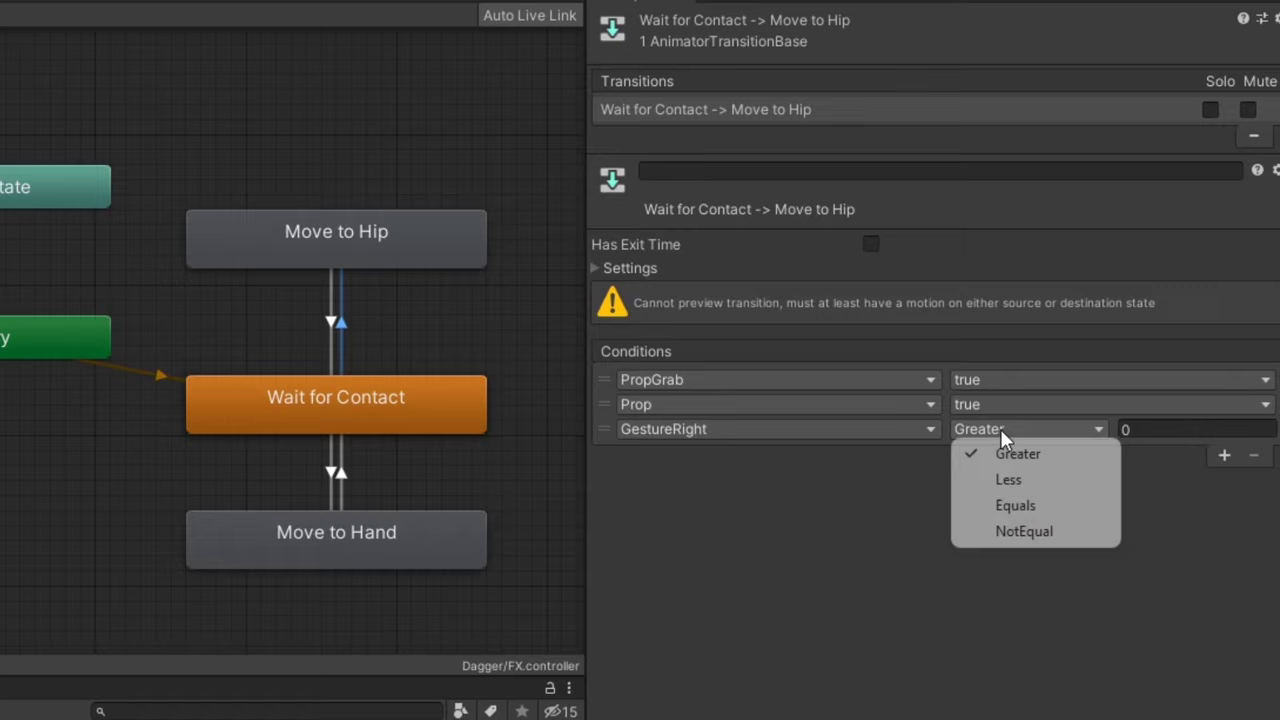
pyautogui.click(1045, 532)
pyautogui.click(1130, 430)
pyautogui.write('1')
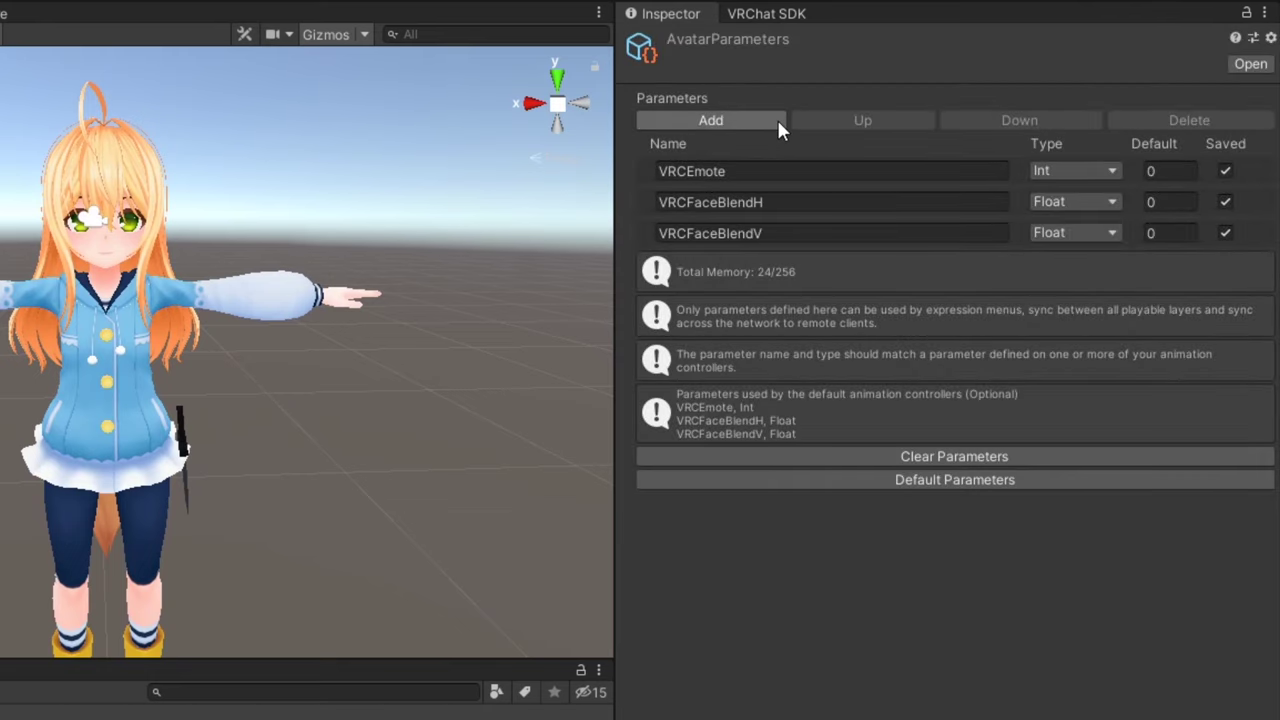
# Add a Bool avatar parameter named Prop and tick Local Only on HipConstraint's Contact Receiver
pyautogui.click(776, 118)
pyautogui.click(820, 268)
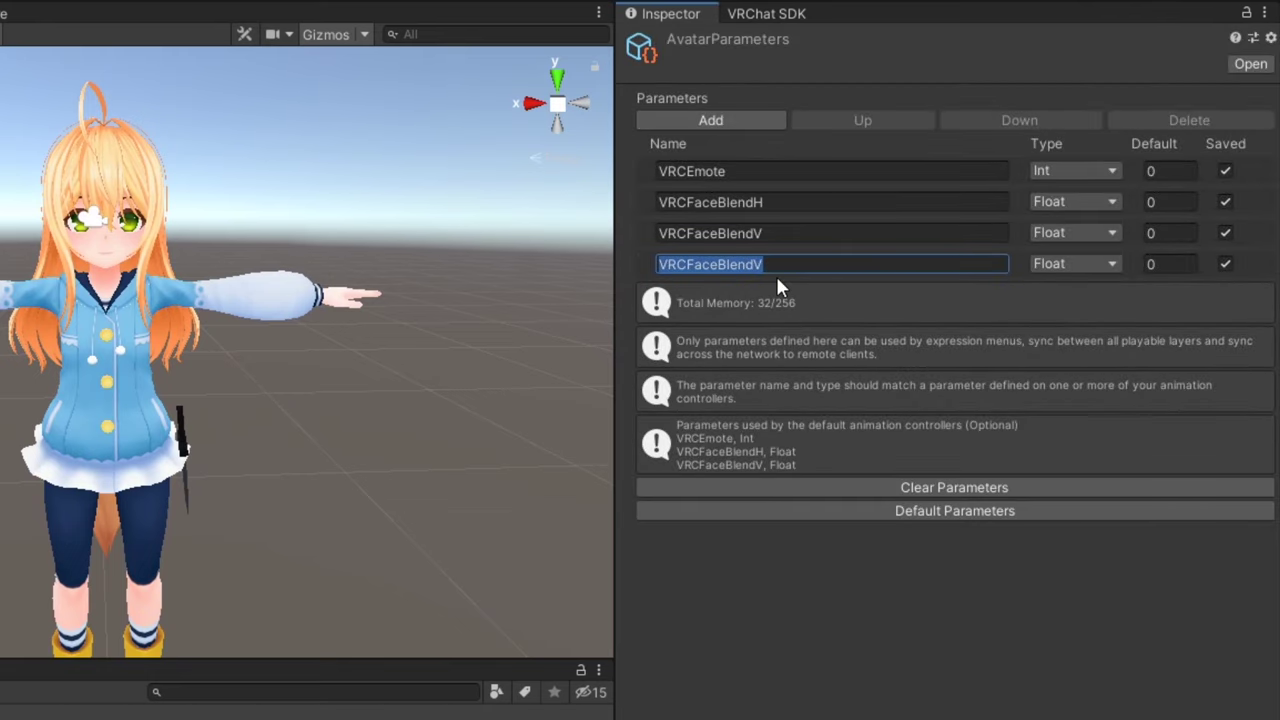
pyautogui.write('Prop')
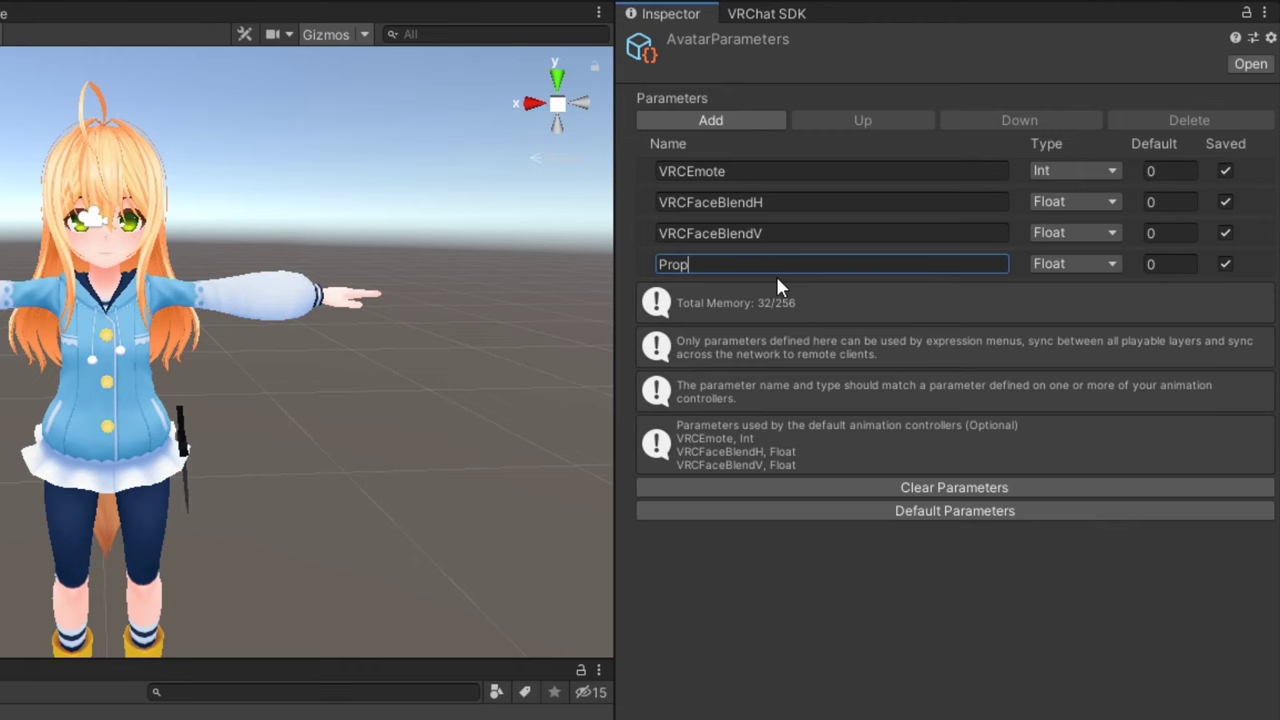
pyautogui.click(1075, 263)
pyautogui.click(1092, 339)
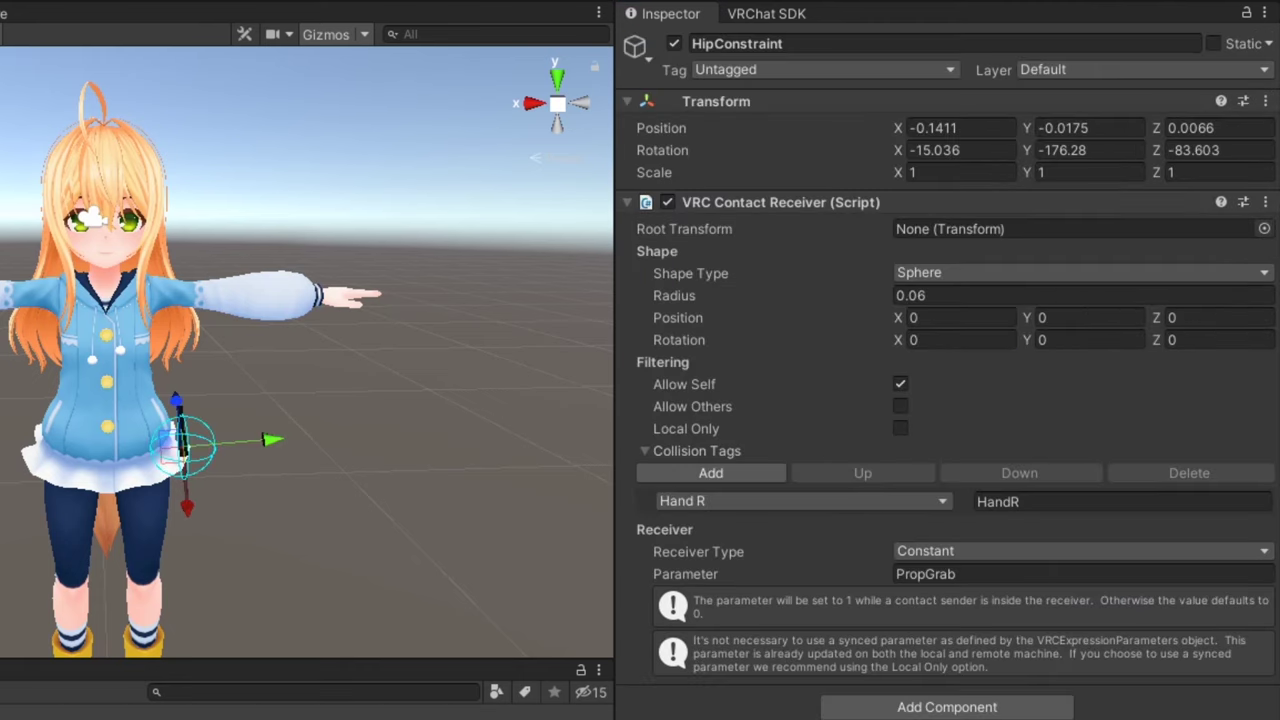
pyautogui.click(899, 429)
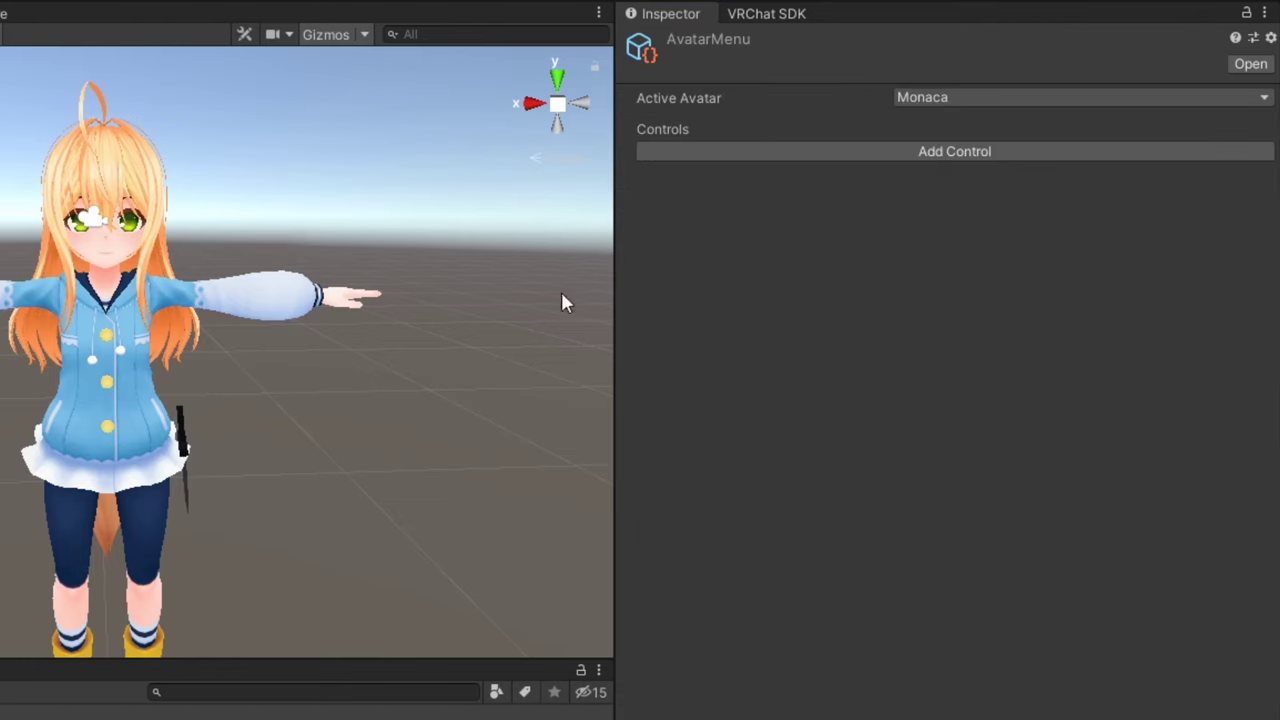
# Add a Toggle control named Dagger to AvatarMenu, driven by the Prop parameter
pyautogui.click(831, 153)
pyautogui.click(912, 201)
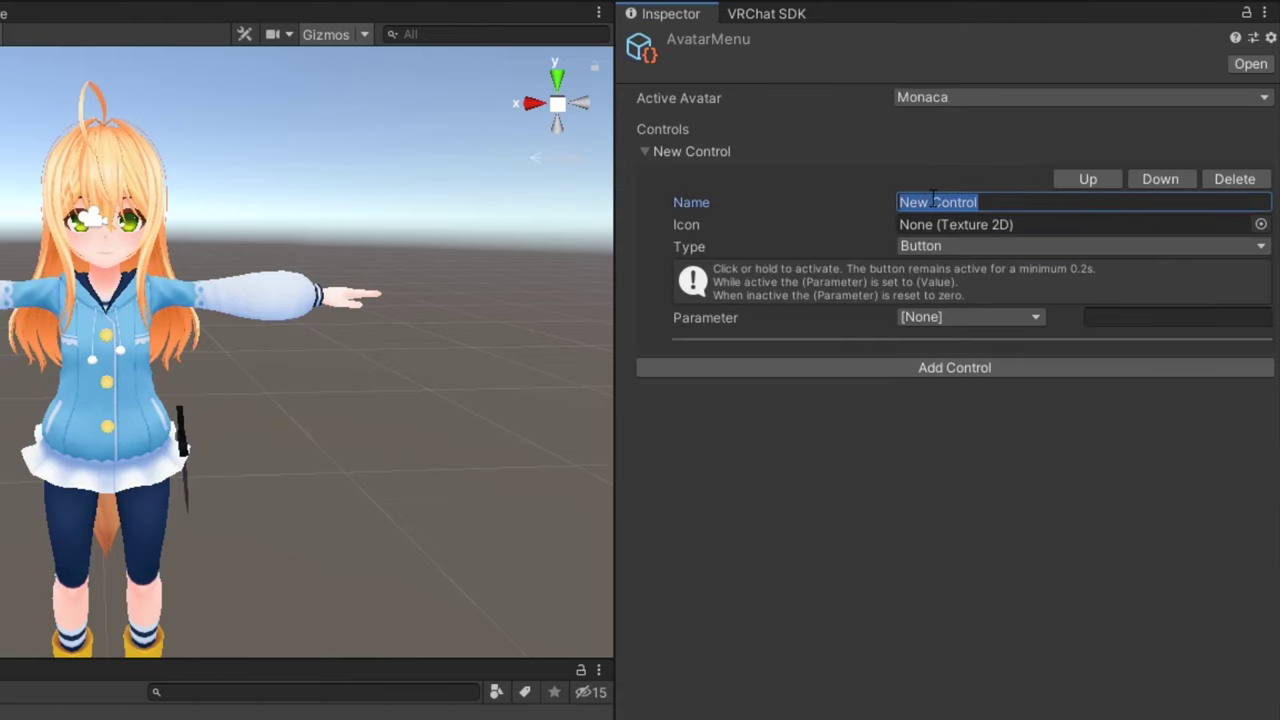
pyautogui.write('Dagger')
pyautogui.click(930, 245)
pyautogui.click(943, 294)
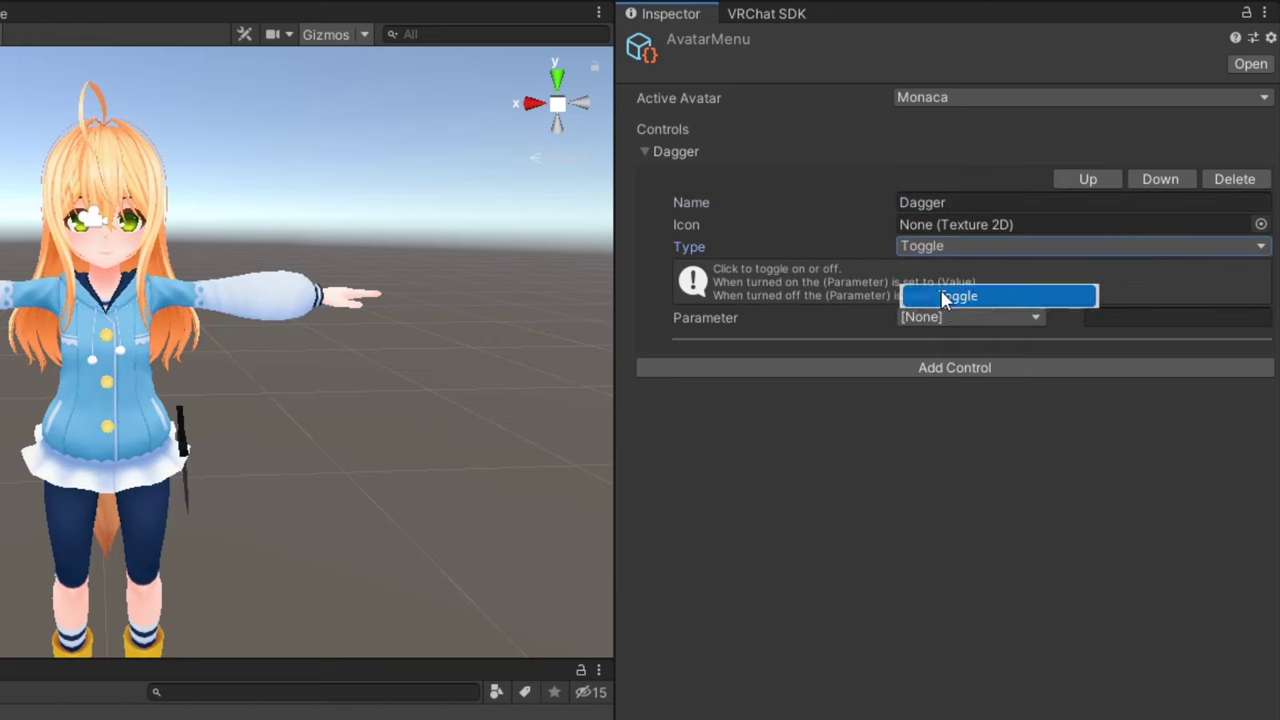
pyautogui.click(944, 318)
pyautogui.click(955, 440)
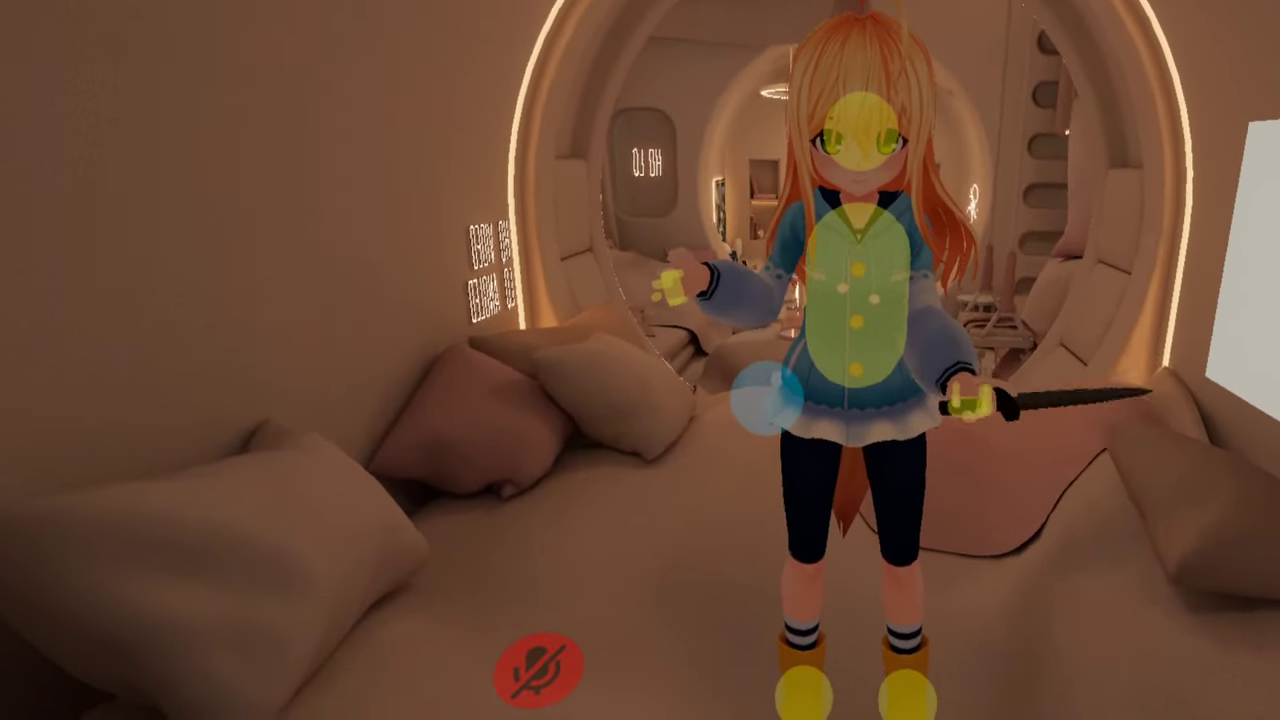
# Open the in-game expression menu with R to reach the Dagger toggle
pyautogui.press('r')
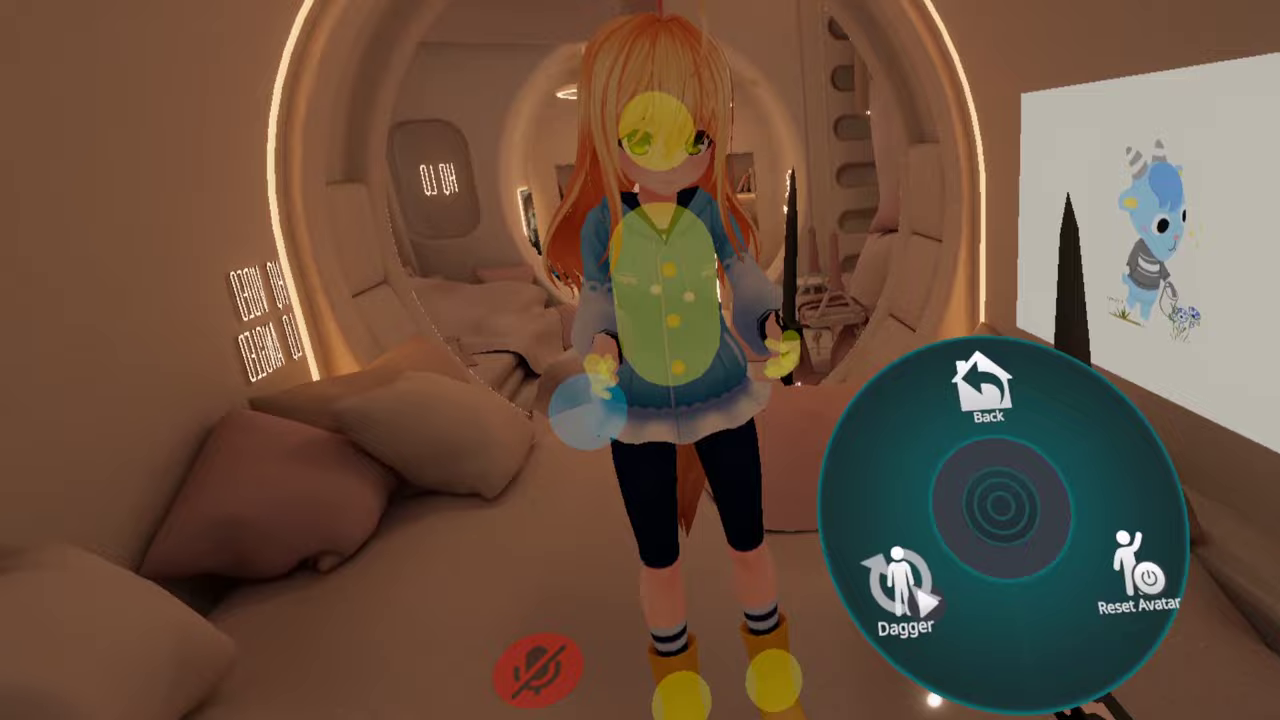